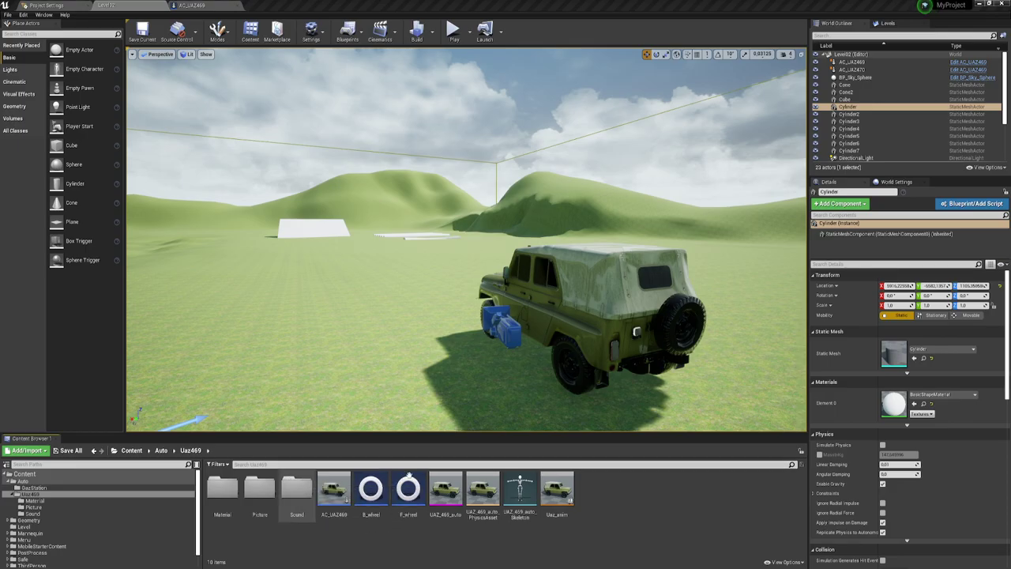
Switch from the level editor to the AC_UAZ469 Blueprint's Event Graph tab
left_click(193, 5)
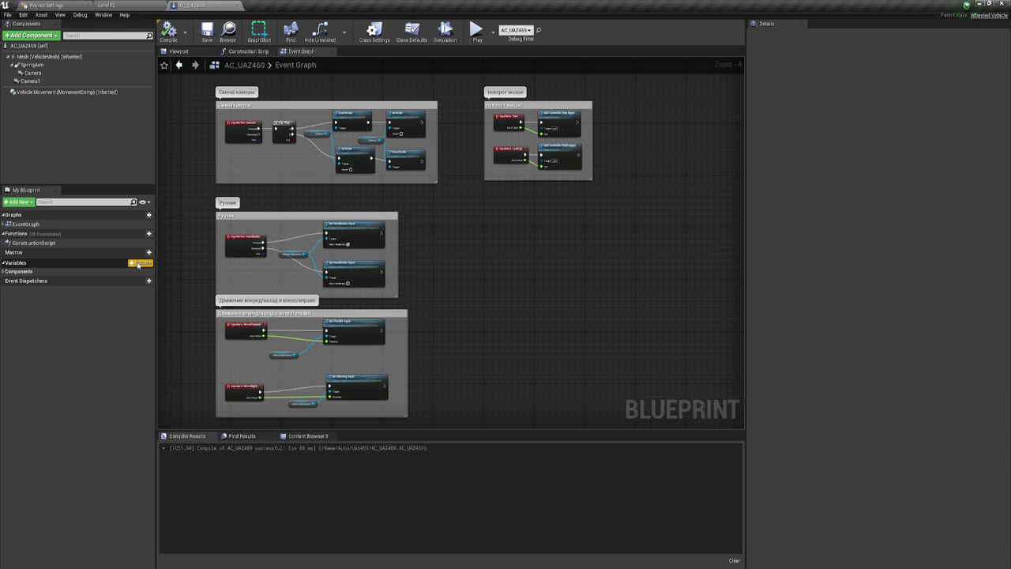
Create a single Float variable named CurrentFuel
left_click(138, 265)
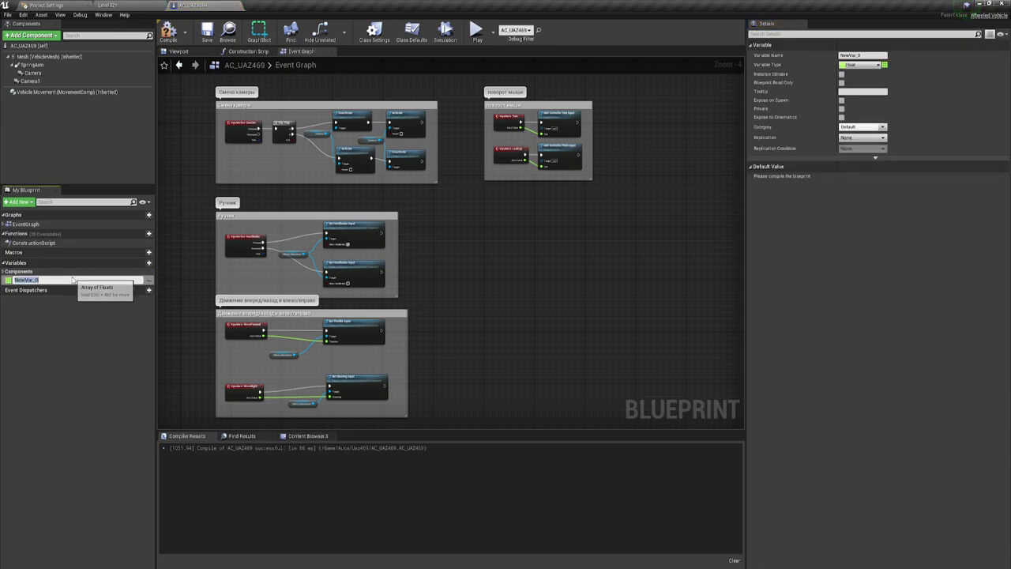
left_click(884, 64)
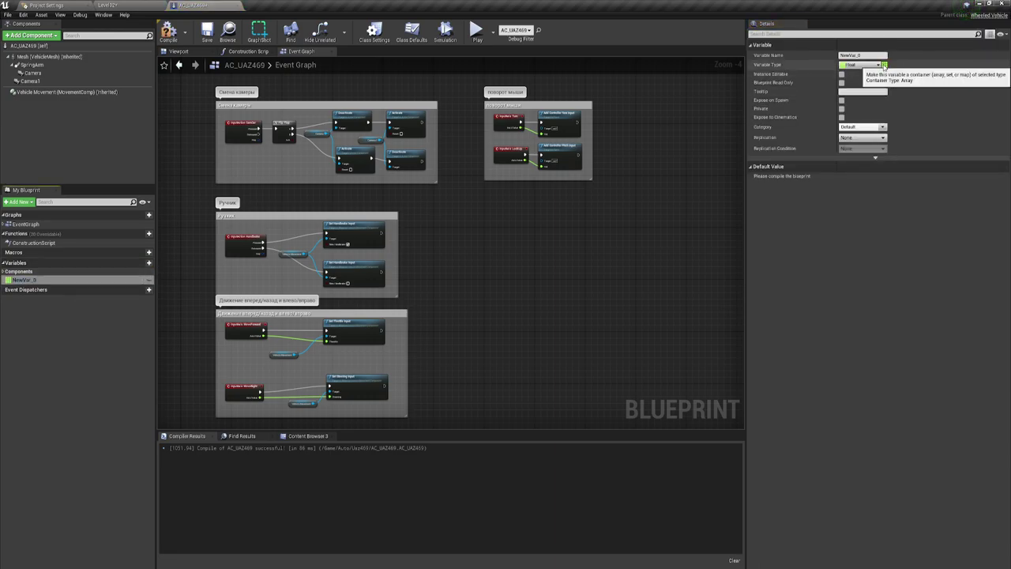
left_click(885, 65)
left_click(885, 72)
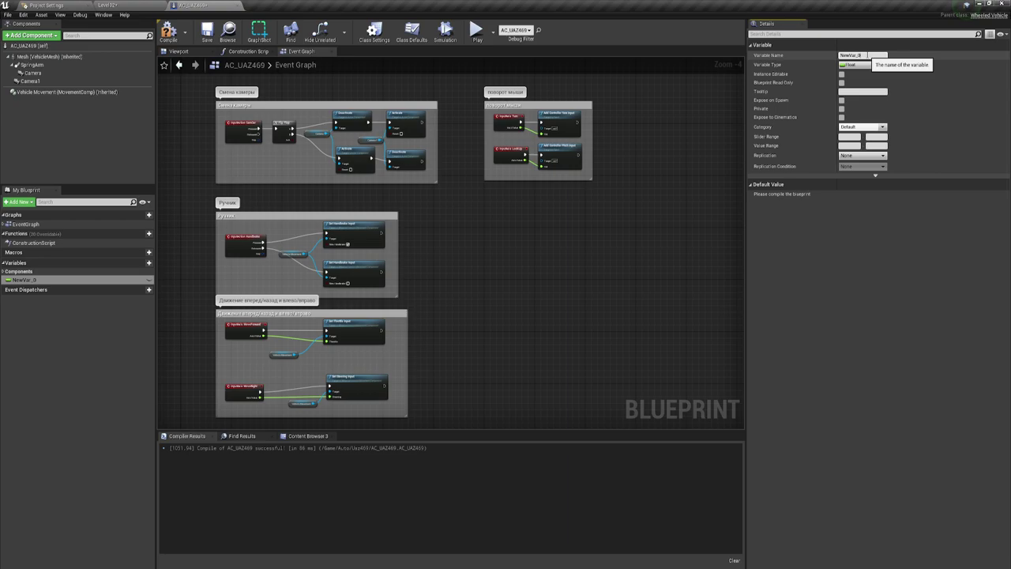
left_click(868, 56)
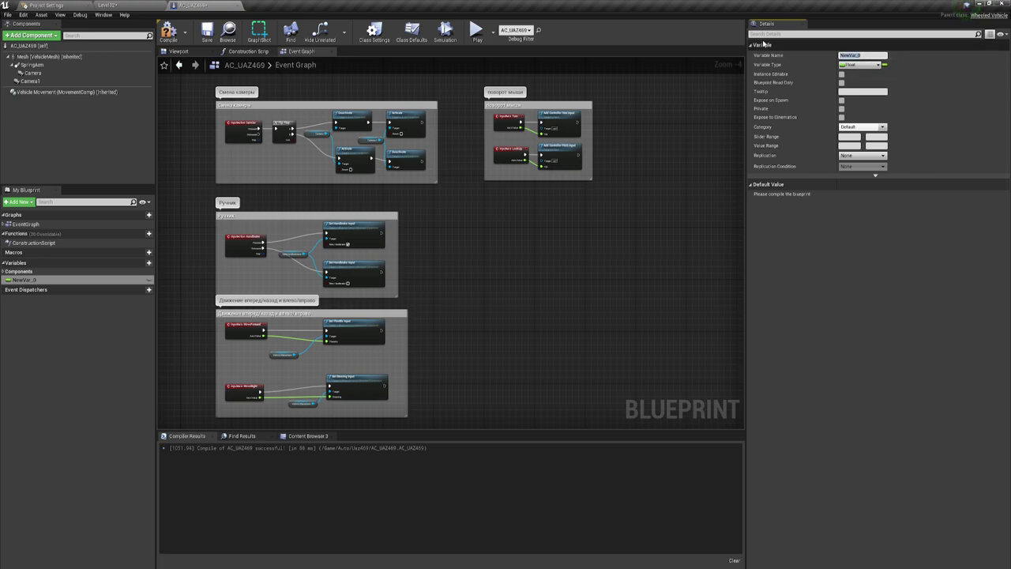
key("BackSpace")
type("CurrentFuel")
key("Return")
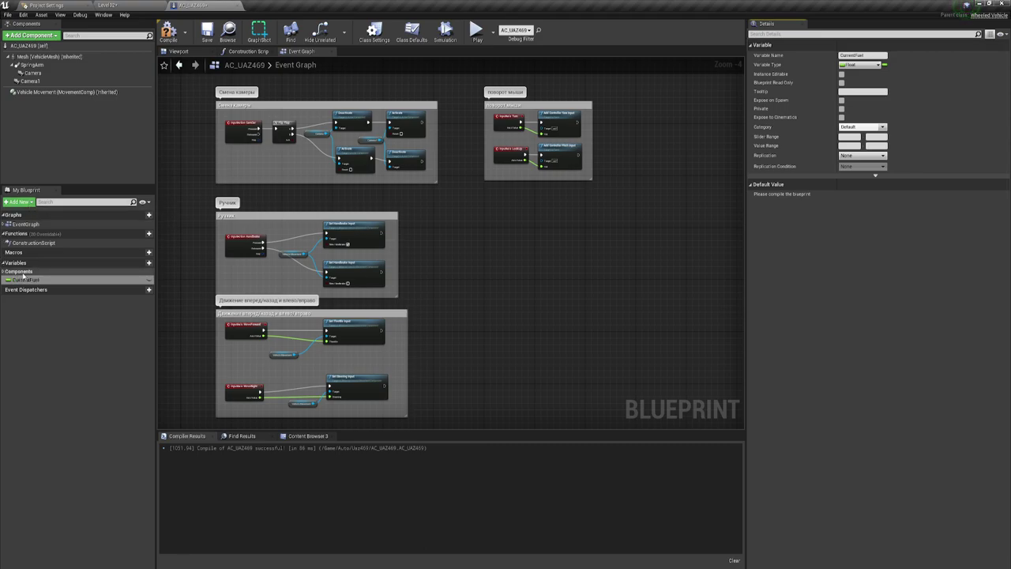
Duplicate CurrentFuel and rename the copy MaxFuel
right_click(37, 280)
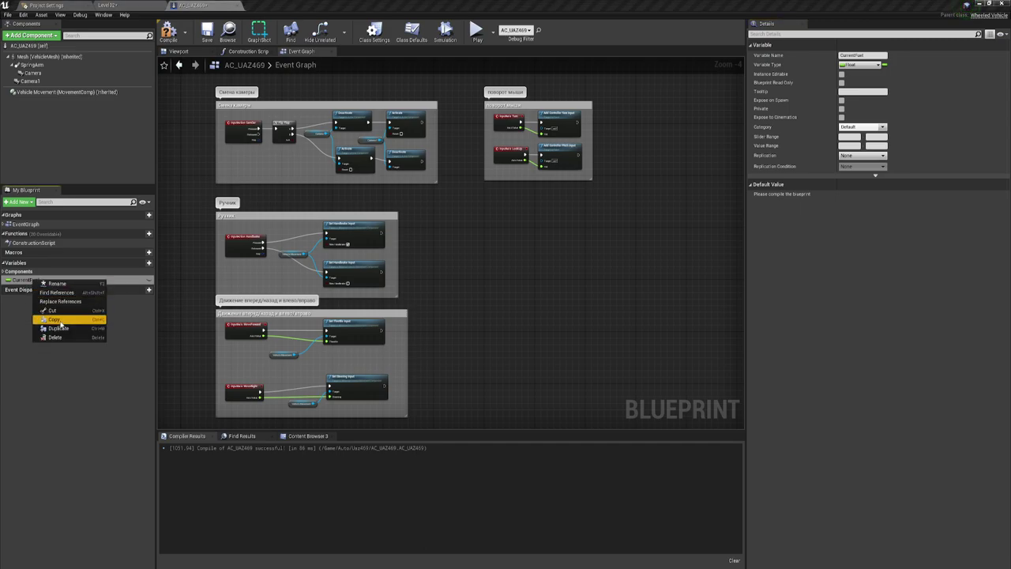
left_click(58, 329)
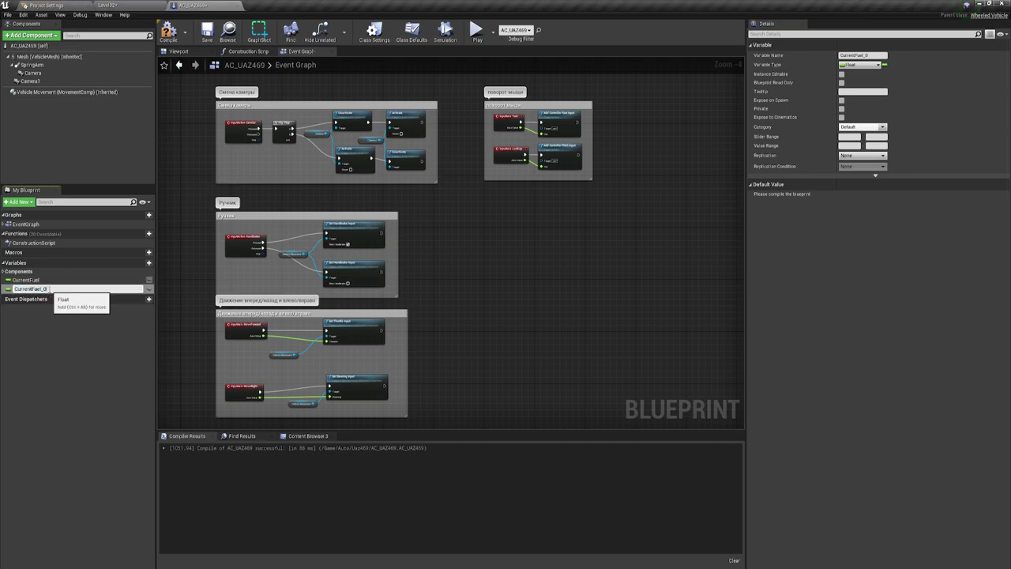
key("BackSpace")
key("BackSpace")
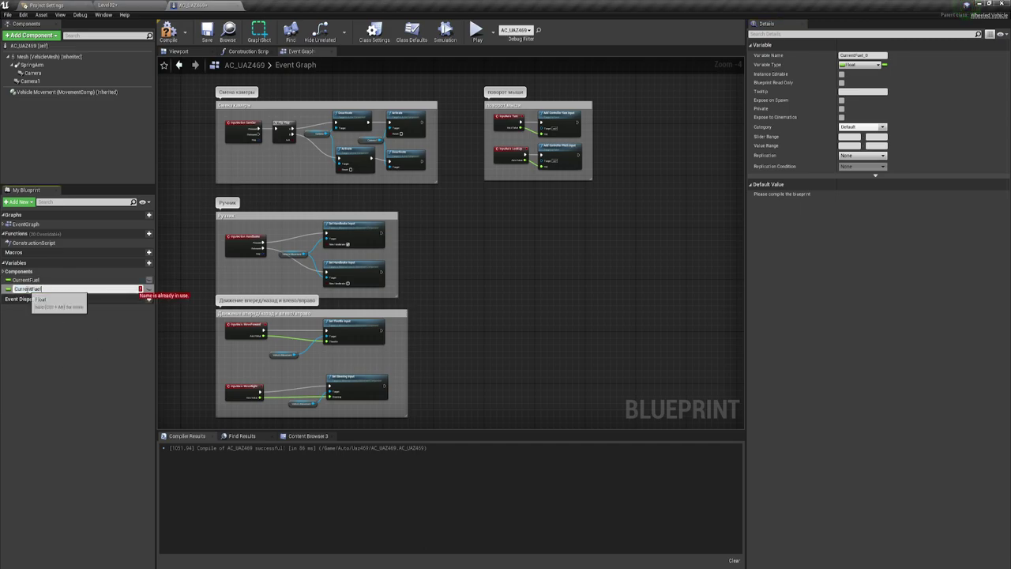
double_click(30, 288)
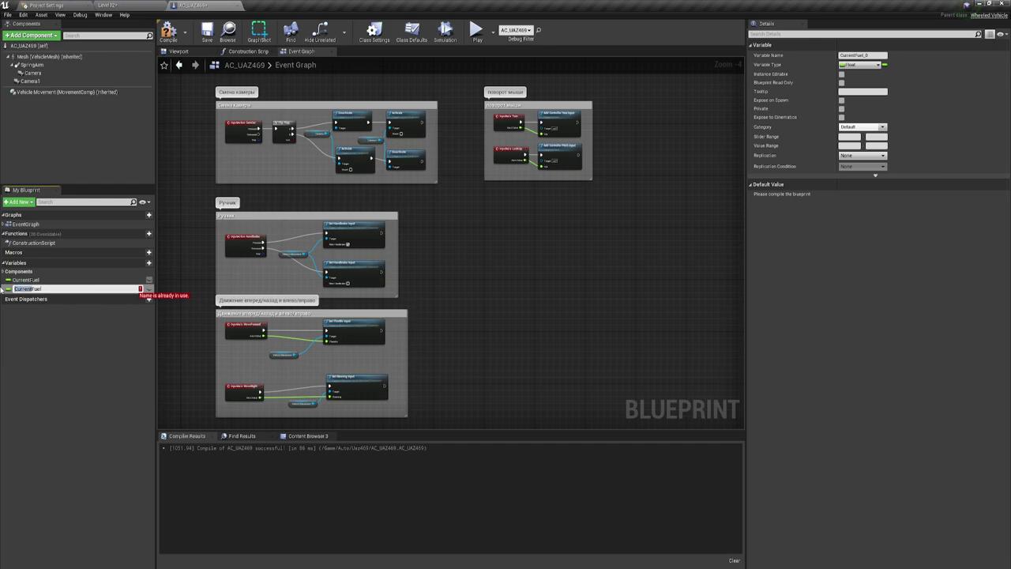
type("MaxFuel")
key("Return")
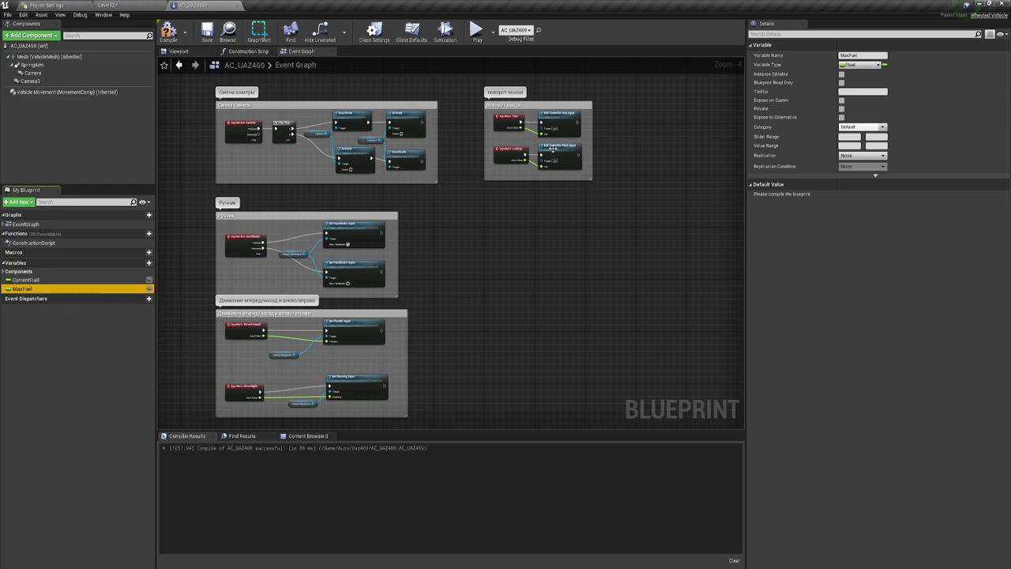
Compile, then set default values for Max Fuel and Current Fuel (20)
left_click(169, 32)
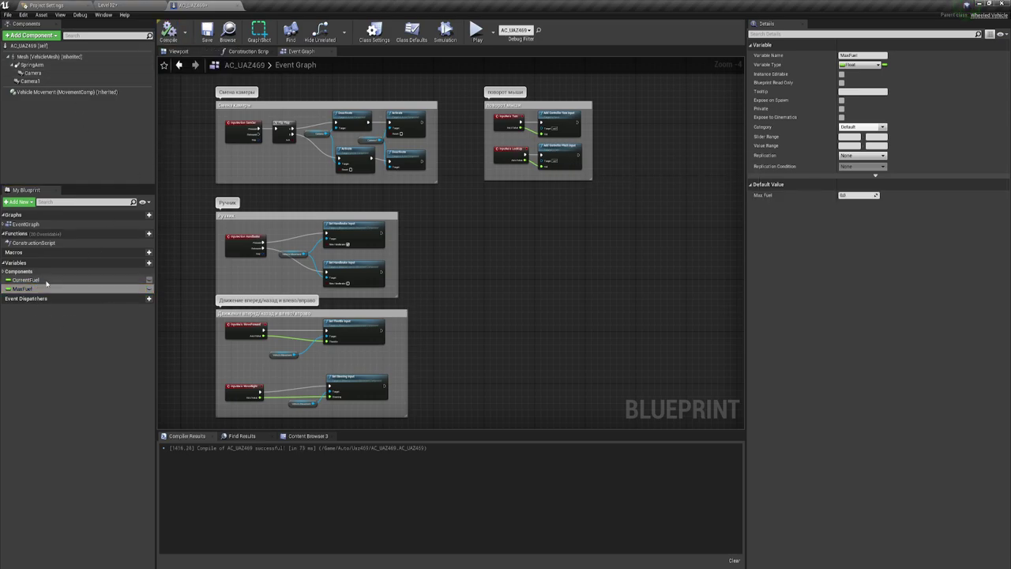
left_click(856, 195)
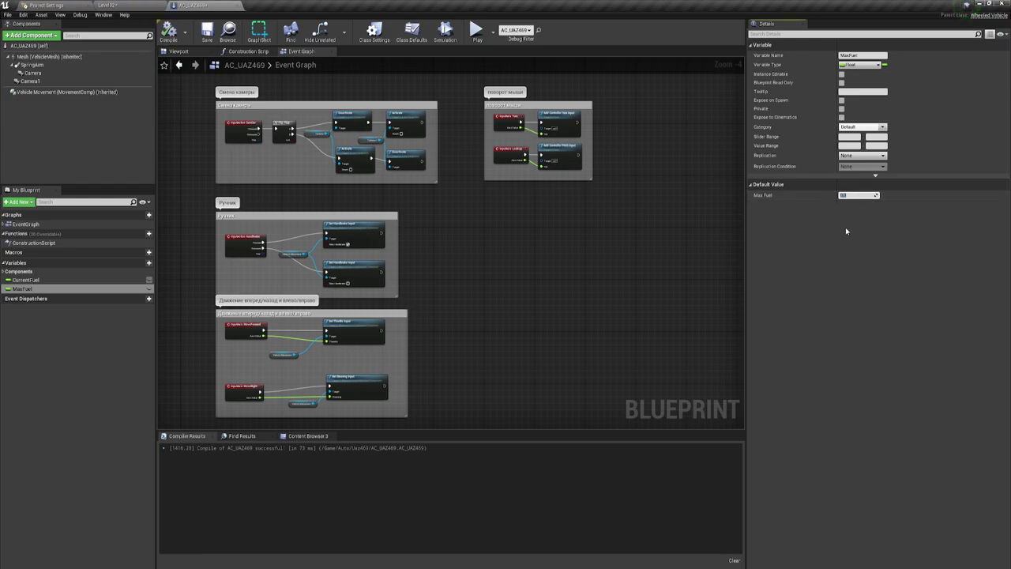
key("Return")
left_click(25, 279)
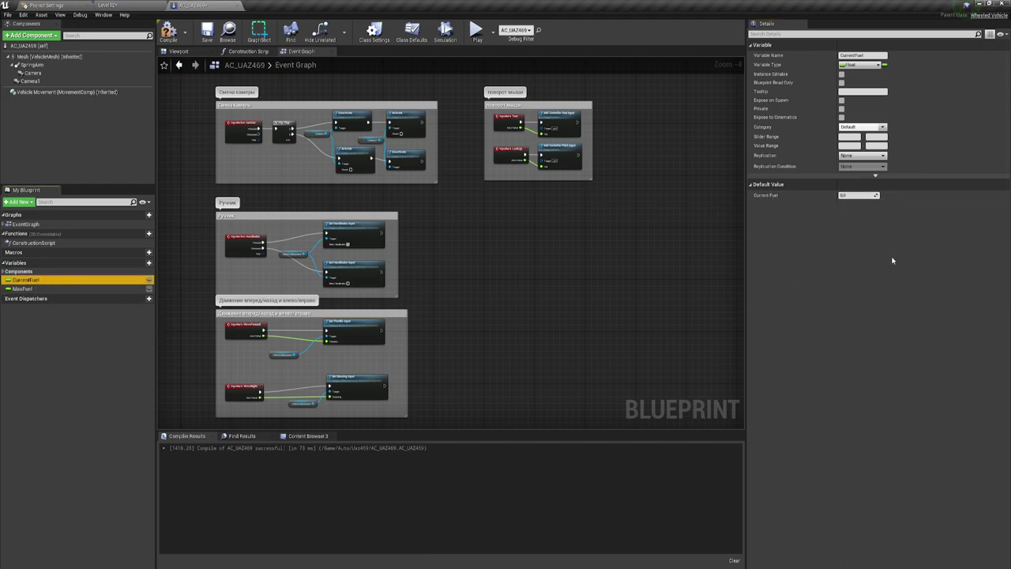
left_click(849, 195)
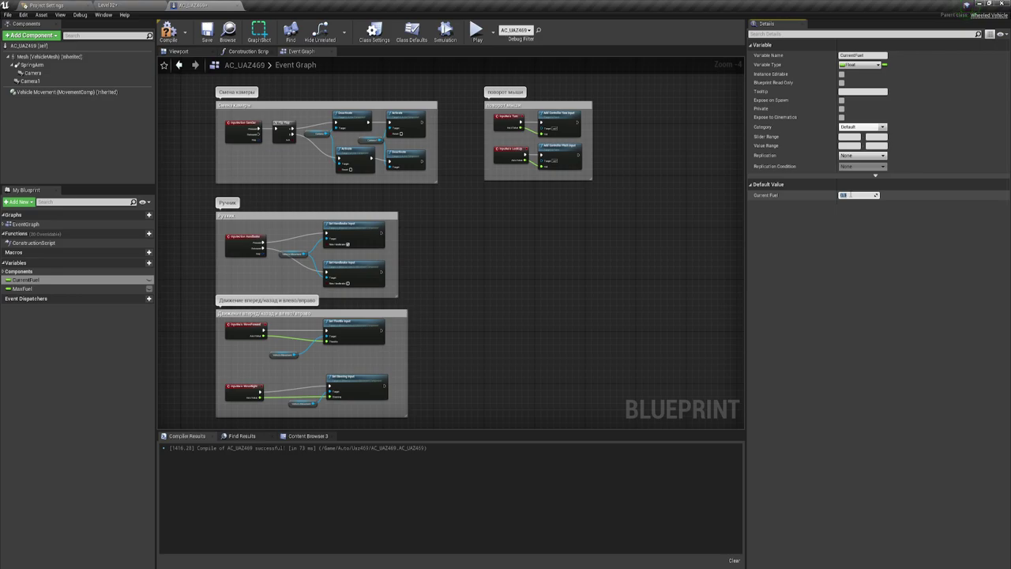
type("20")
key("Return")
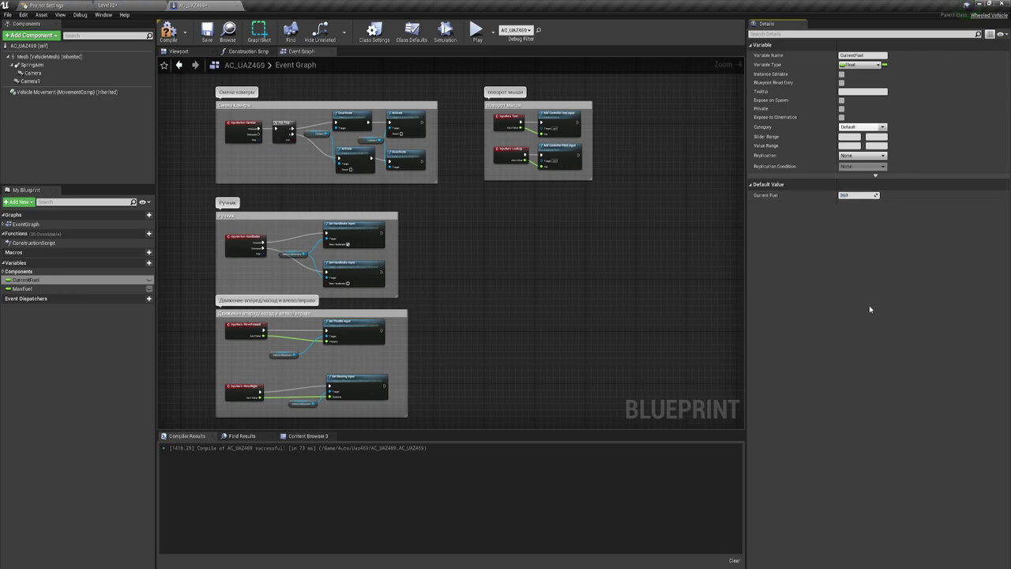
Recompile, make MaxFuel instance-editable, and return to the Level02 level editor
left_click(168, 32)
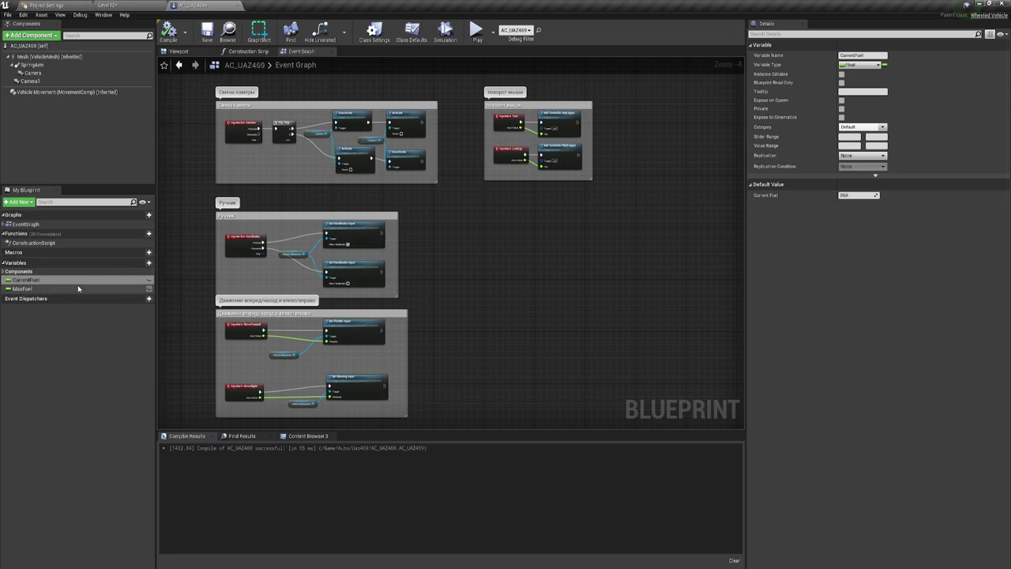
left_click(147, 289)
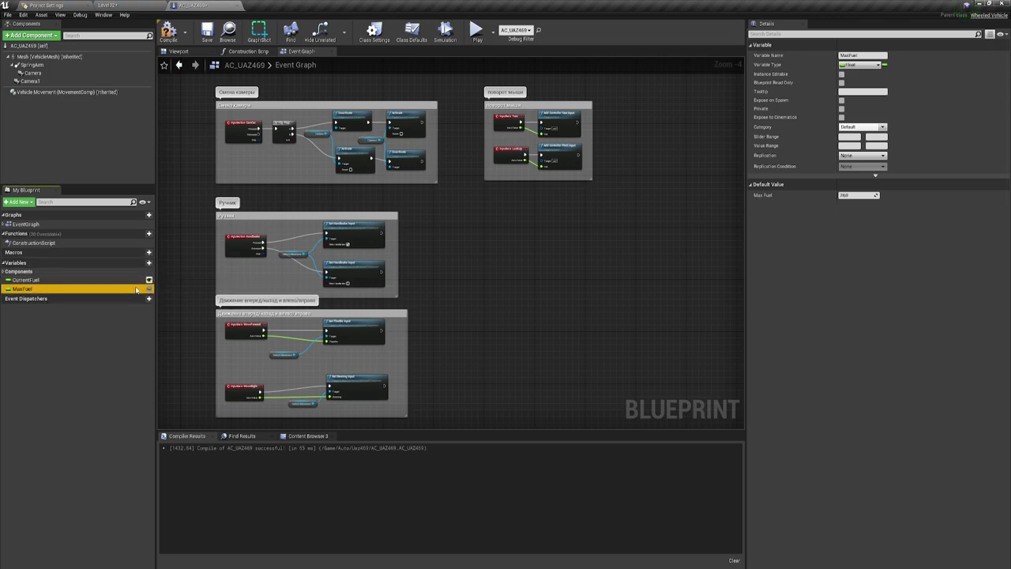
left_click(149, 289)
left_click(106, 4)
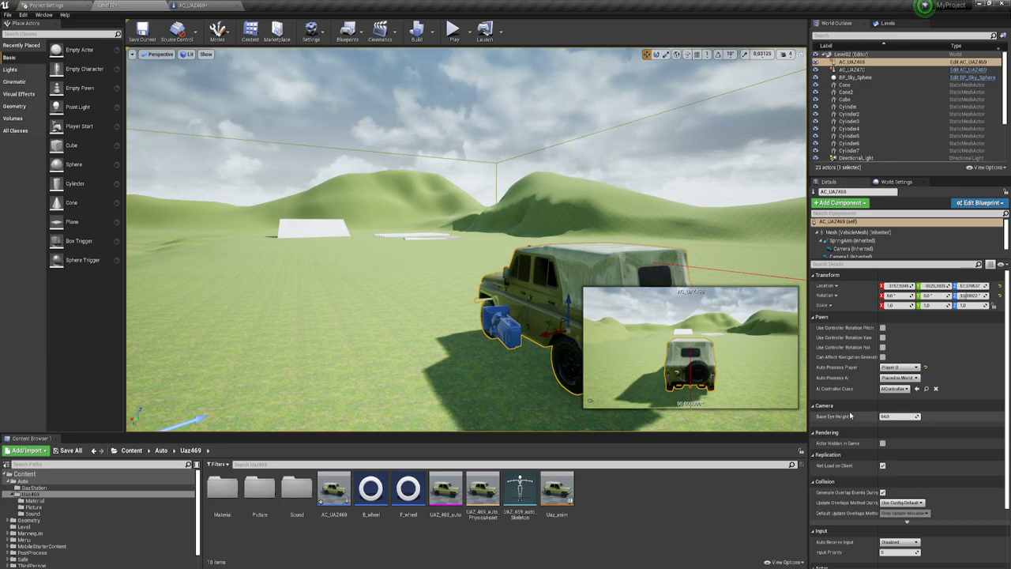
Check the vehicle's Details for the new Current Fuel and Max Fuel entries
scroll(851, 416, "down", 1)
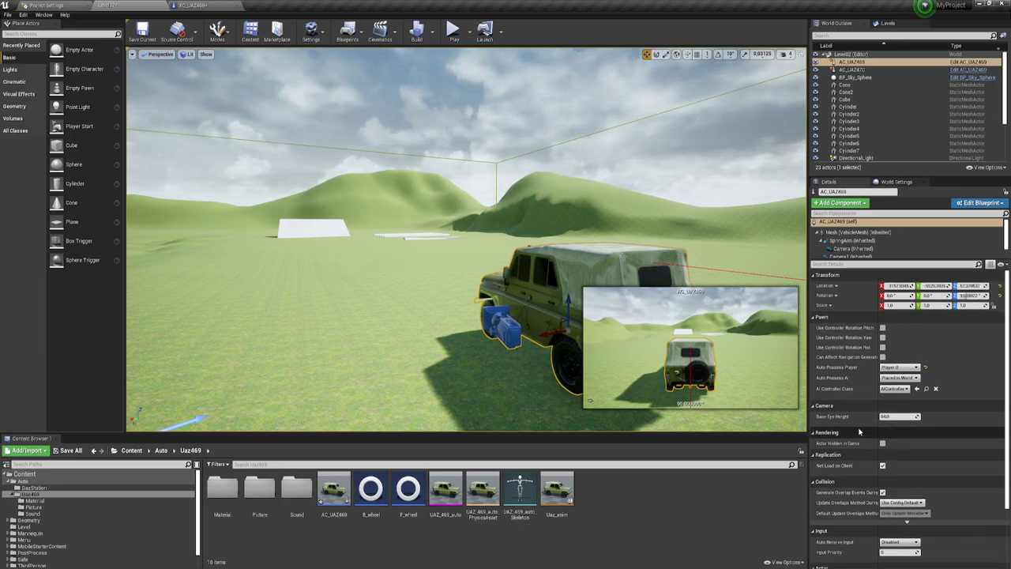
left_click(192, 6)
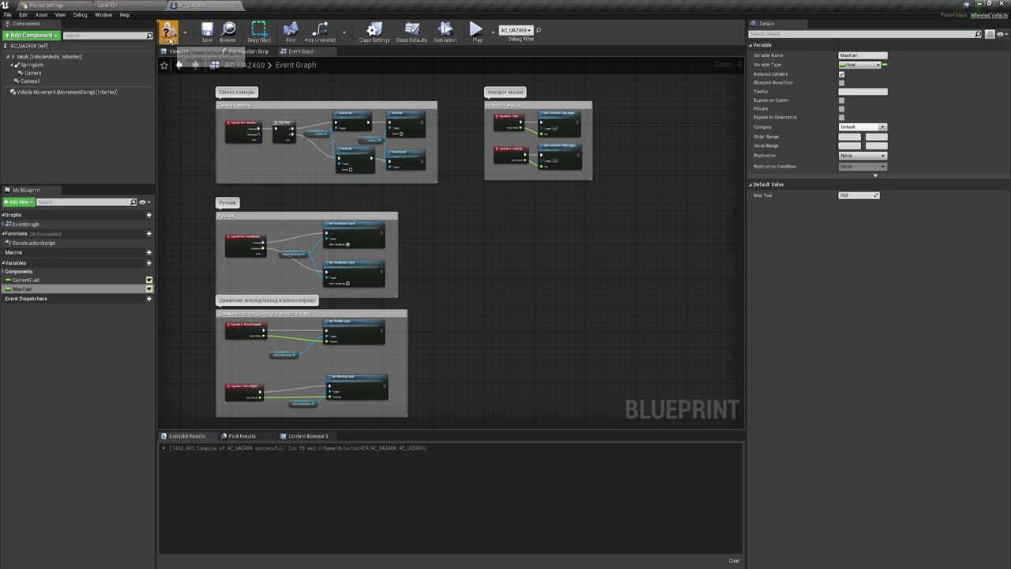
left_click(117, 5)
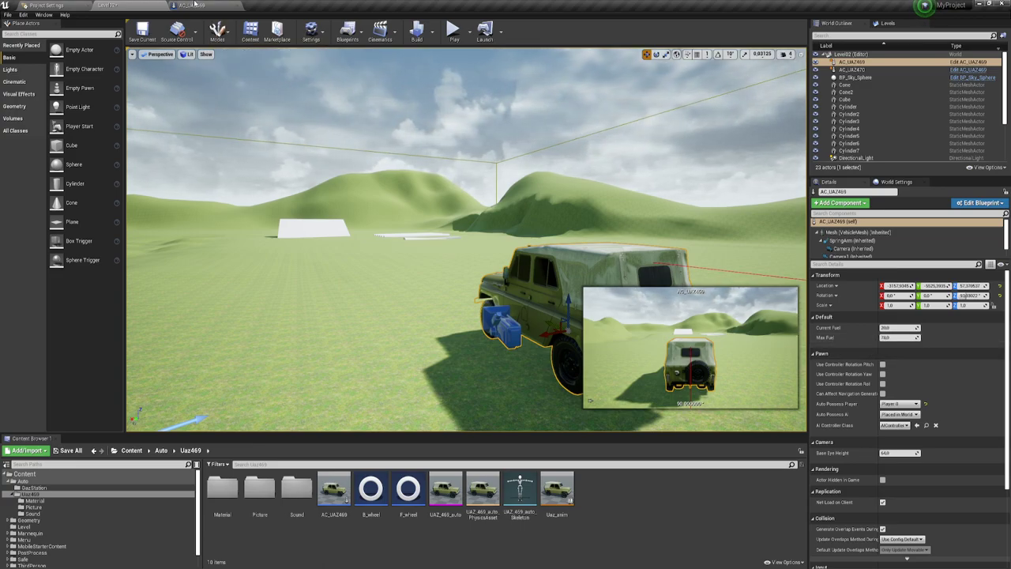
Return to the AC_UAZ469 Event Graph and add a new function
left_click(194, 5)
right_click_drag(601, 255, 562, 270)
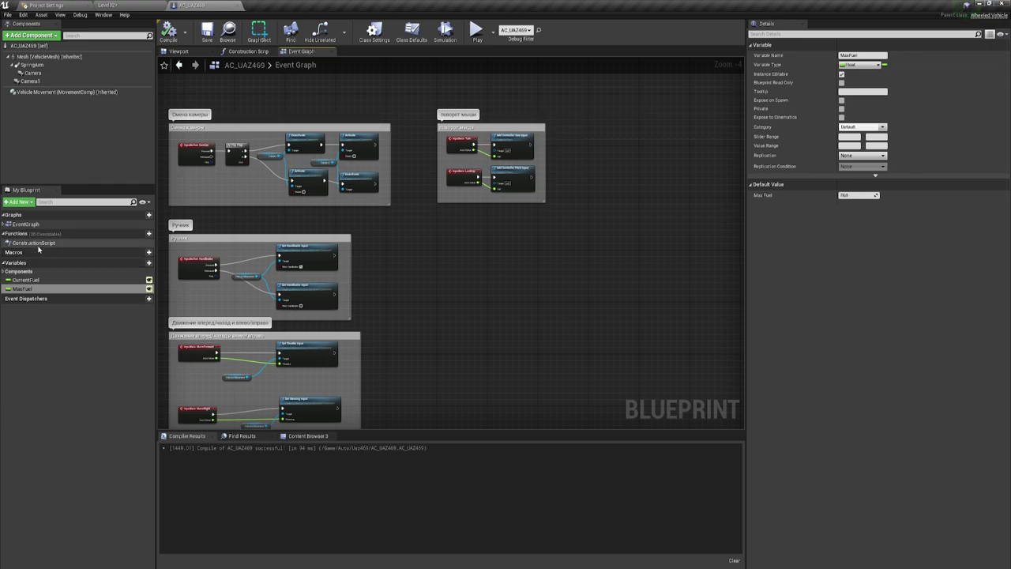
left_click(142, 235)
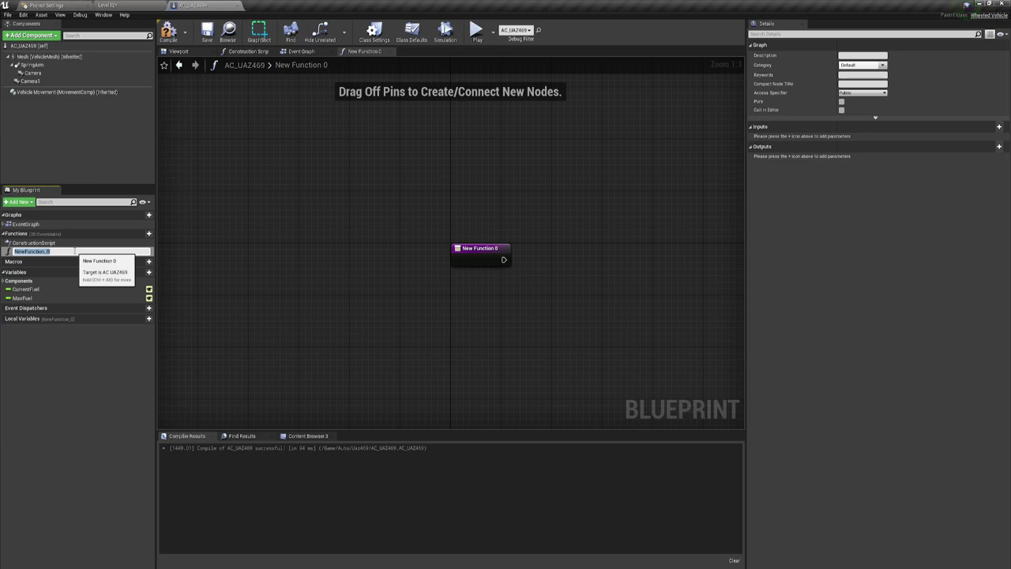
Name the new function BakMinus
key("BackSpace")
type("BakMinus")
key("Return")
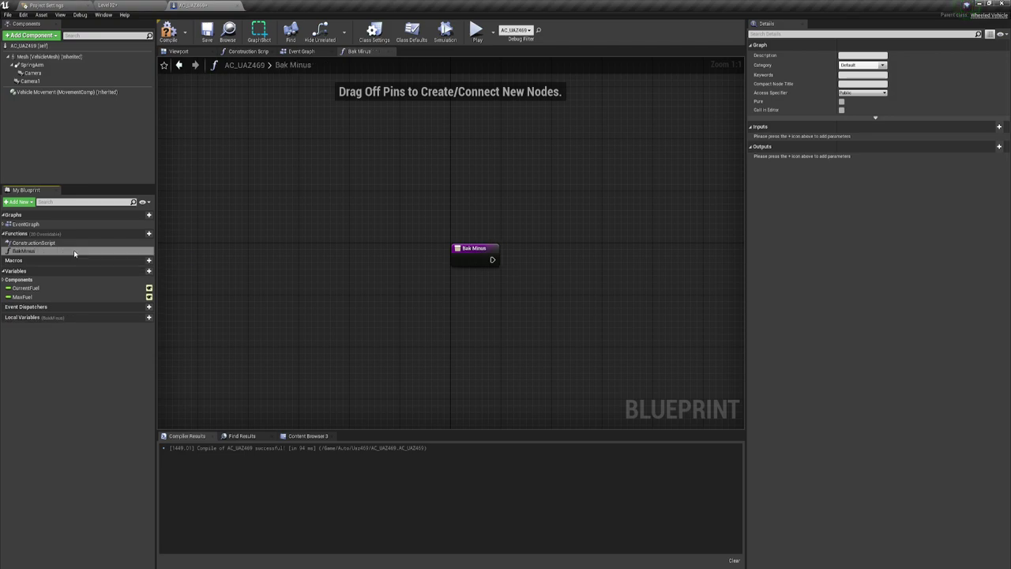
right_click_drag(608, 297, 352, 279)
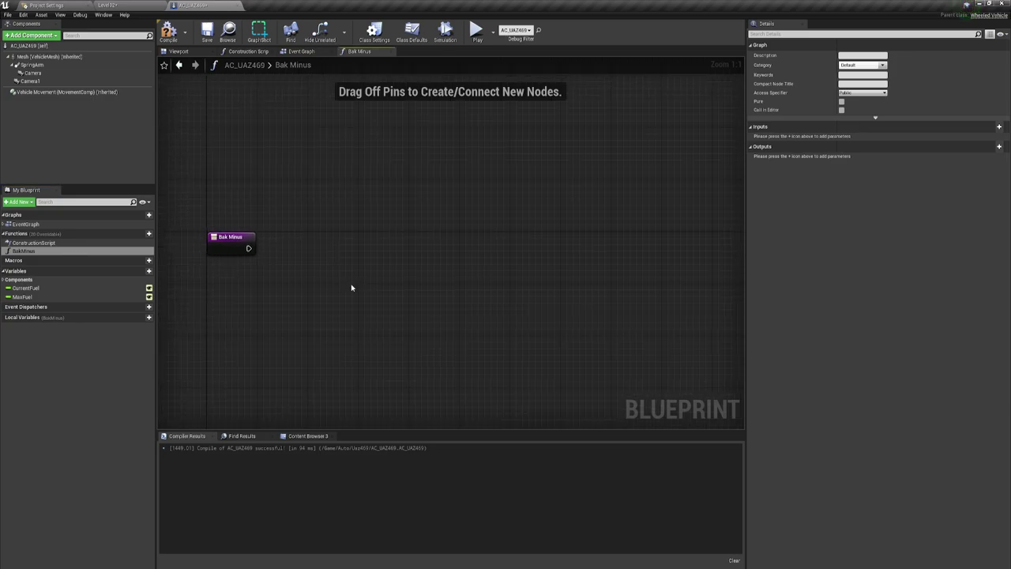
Give BakMinus a float input parameter named DelFuel
left_click(231, 242)
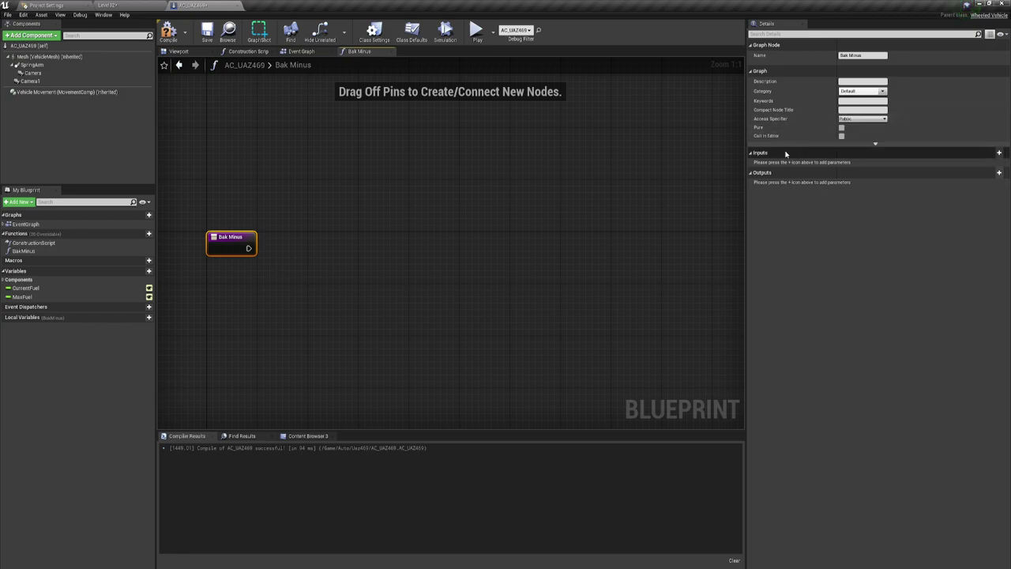
left_click(999, 153)
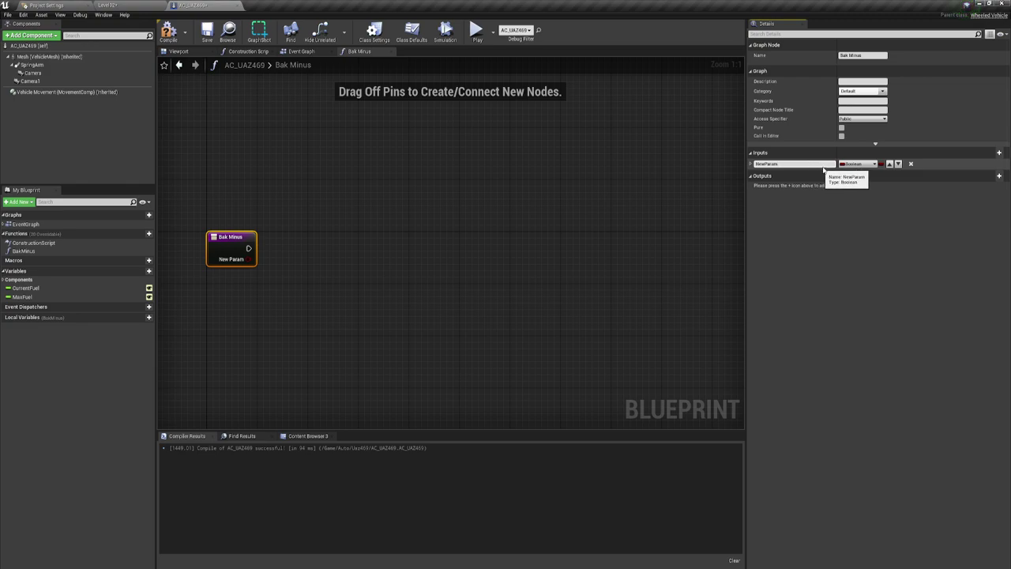
left_click(855, 164)
left_click(782, 210)
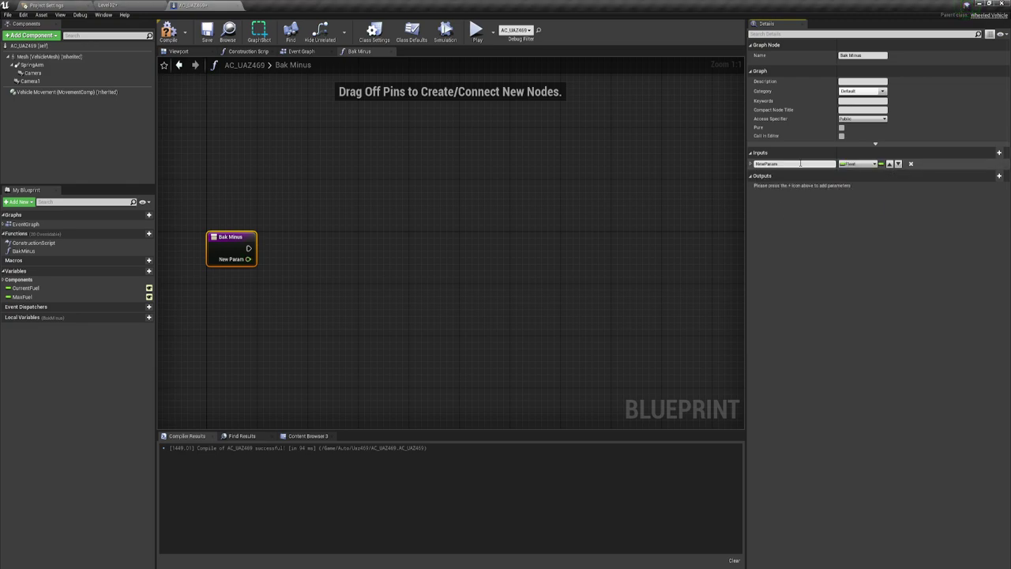
key("ctrl+a")
key("BackSpace")
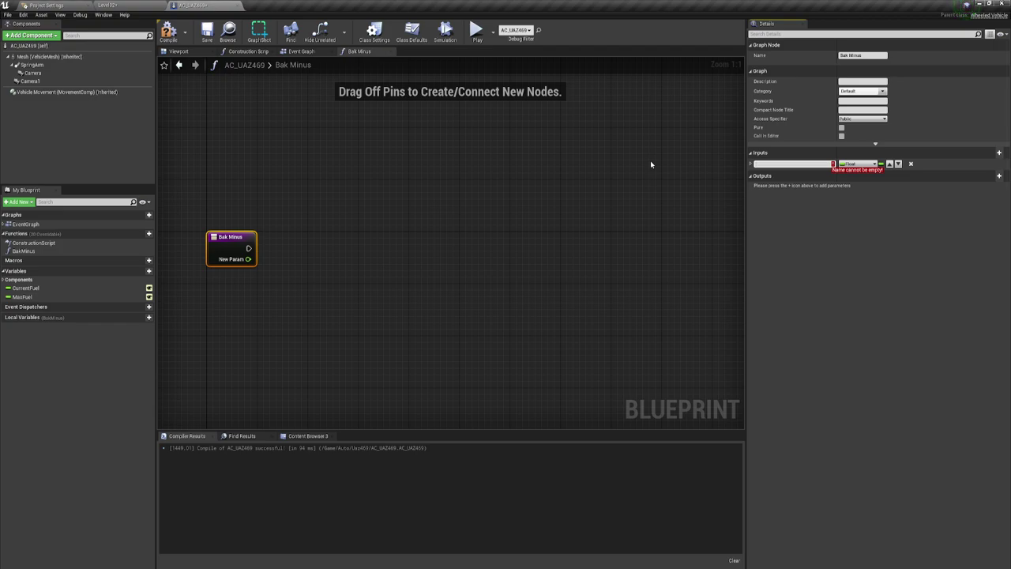
type("DelFuel")
key("Return")
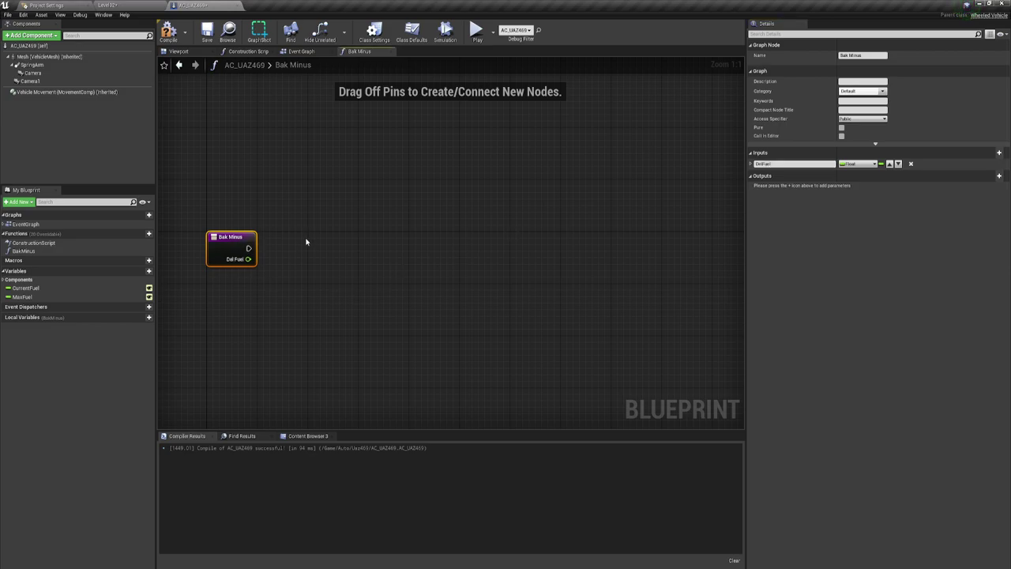
right_click_drag(307, 242, 335, 228)
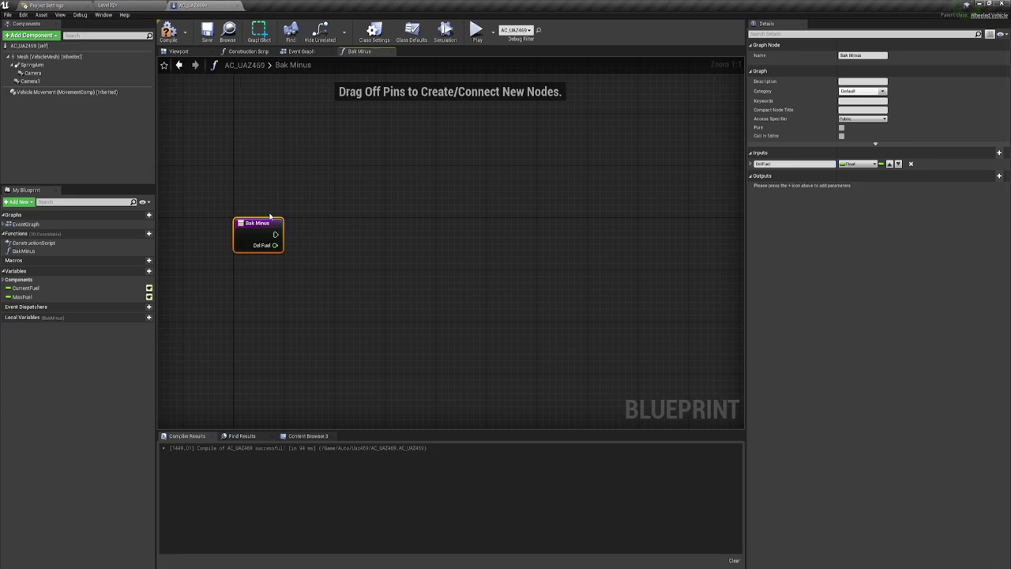
Set CurrentFuel to CurrentFuel minus DelFuel when BakMinus runs
mouse_move(23, 288)
left_mouse_down()
mouse_move(298, 293)
mouse_move(264, 270)
mouse_move(355, 276)
mouse_move(389, 297)
left_mouse_up()
type("-")
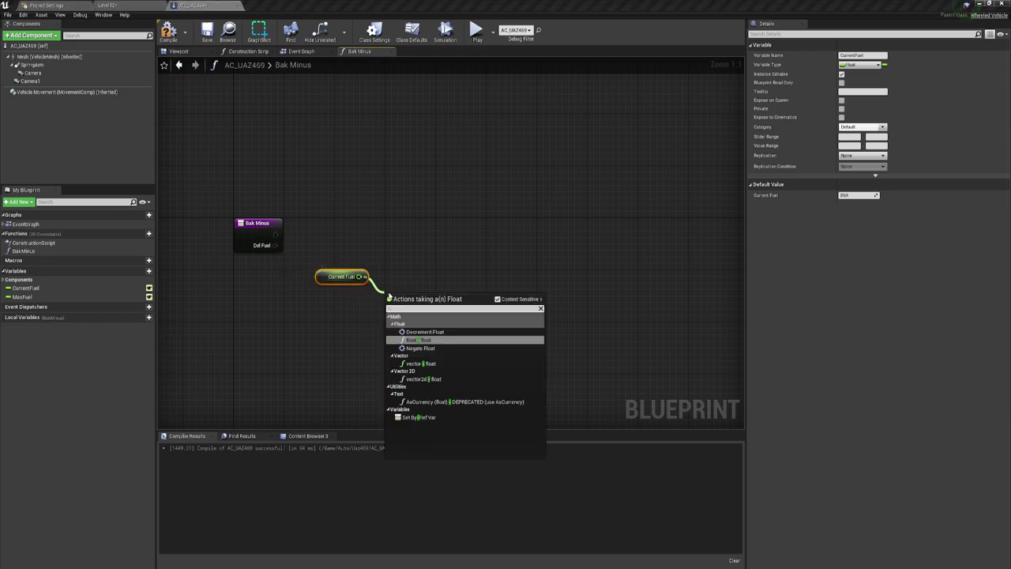
left_click(424, 335)
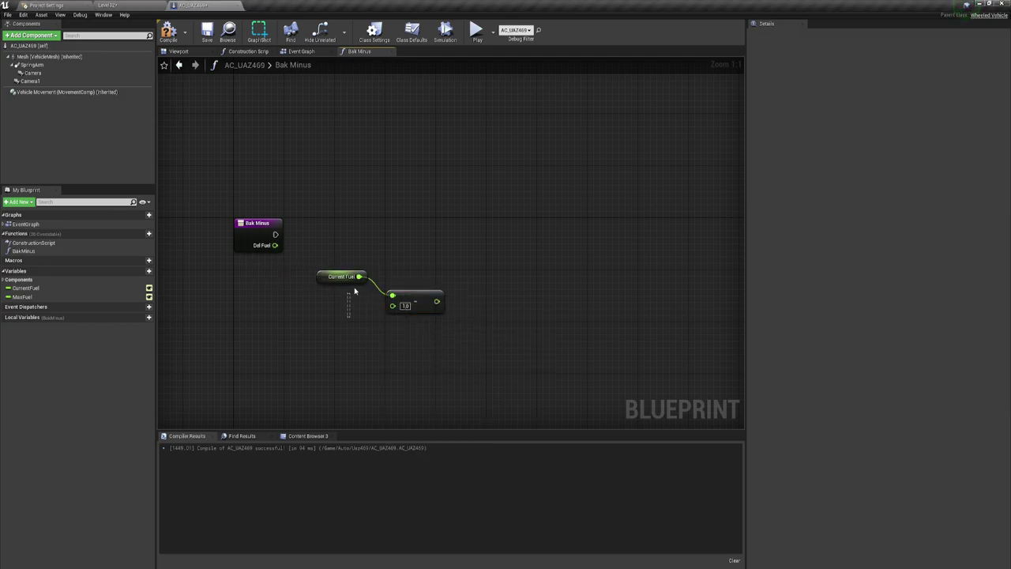
mouse_move(348, 304)
left_mouse_down()
mouse_move(422, 272)
mouse_move(324, 288)
mouse_move(275, 245)
left_mouse_up()
left_click(301, 297)
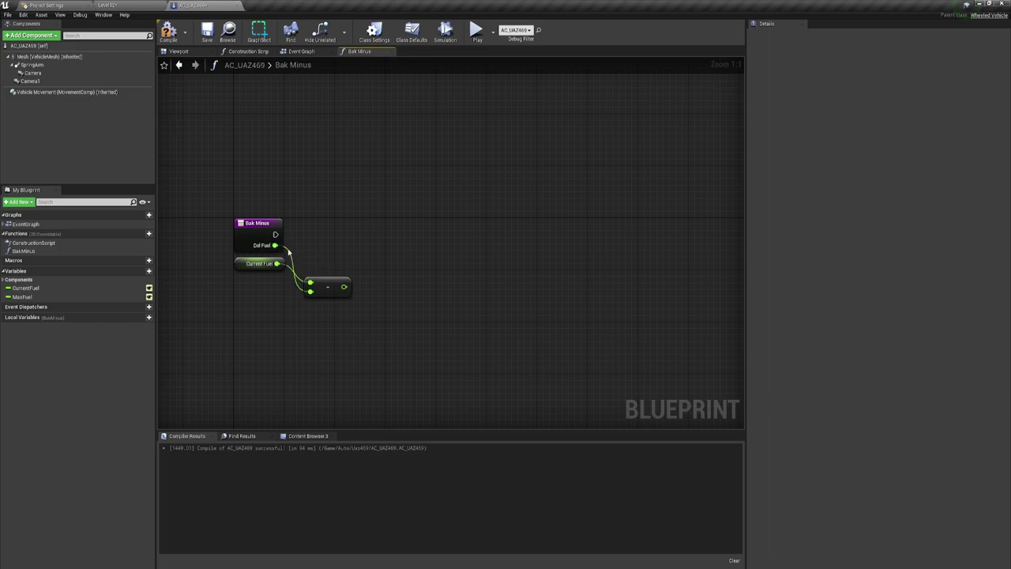
mouse_move(24, 288)
left_mouse_down()
mouse_move(272, 235)
mouse_move(387, 231)
left_mouse_up()
left_click(288, 241)
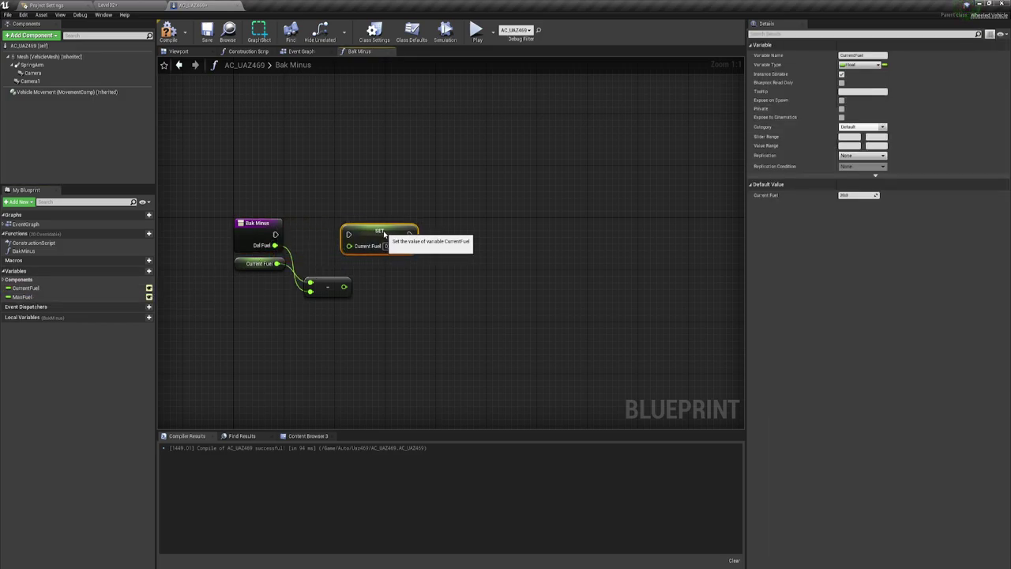
left_click_drag(275, 235, 355, 234)
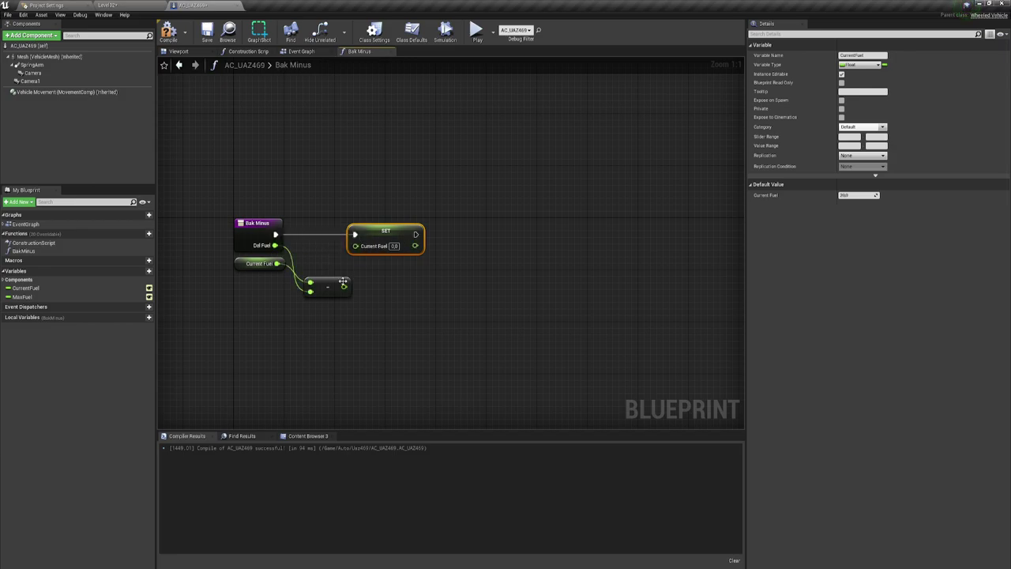
left_click_drag(343, 287, 355, 246)
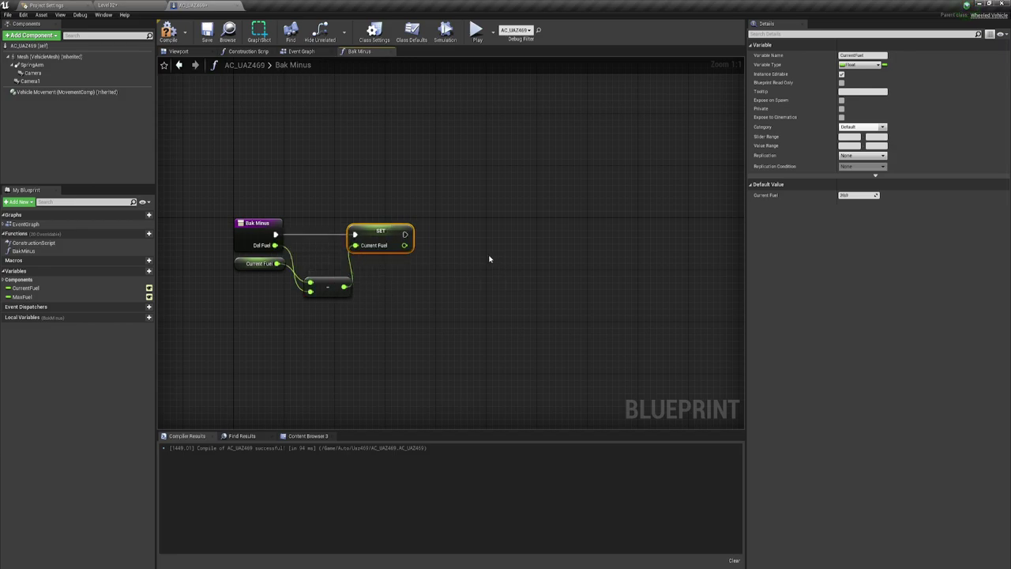
mouse_move(489, 258)
right_mouse_down()
mouse_move(442, 260)
mouse_move(456, 275)
right_mouse_up()
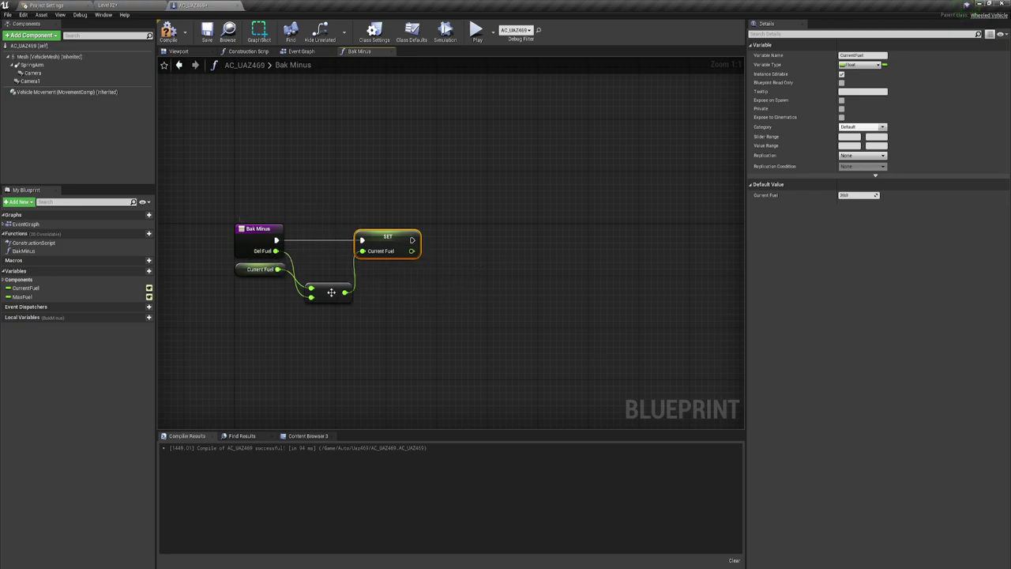
left_click_drag(331, 292, 321, 266)
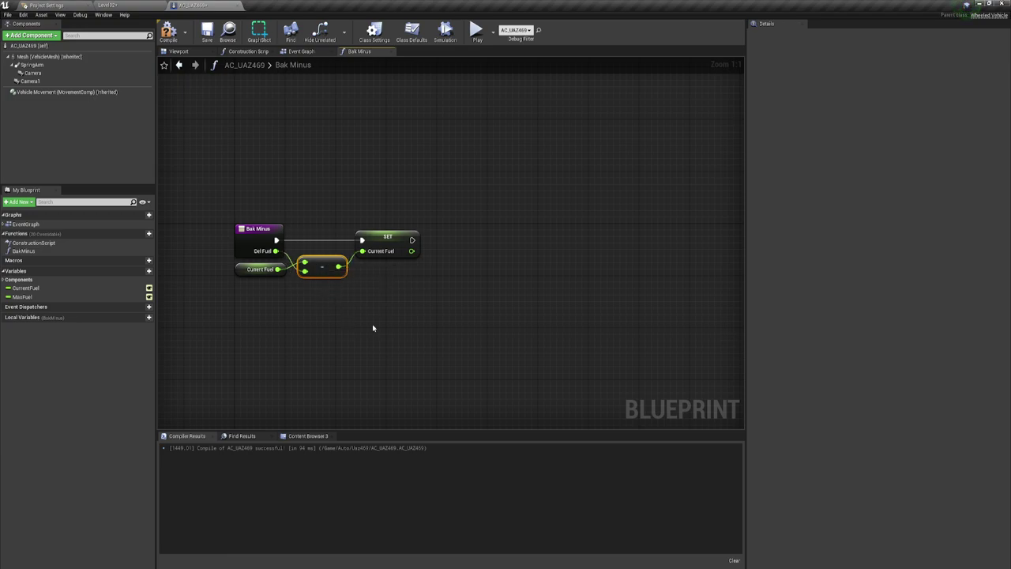
right_click_drag(445, 309, 440, 316)
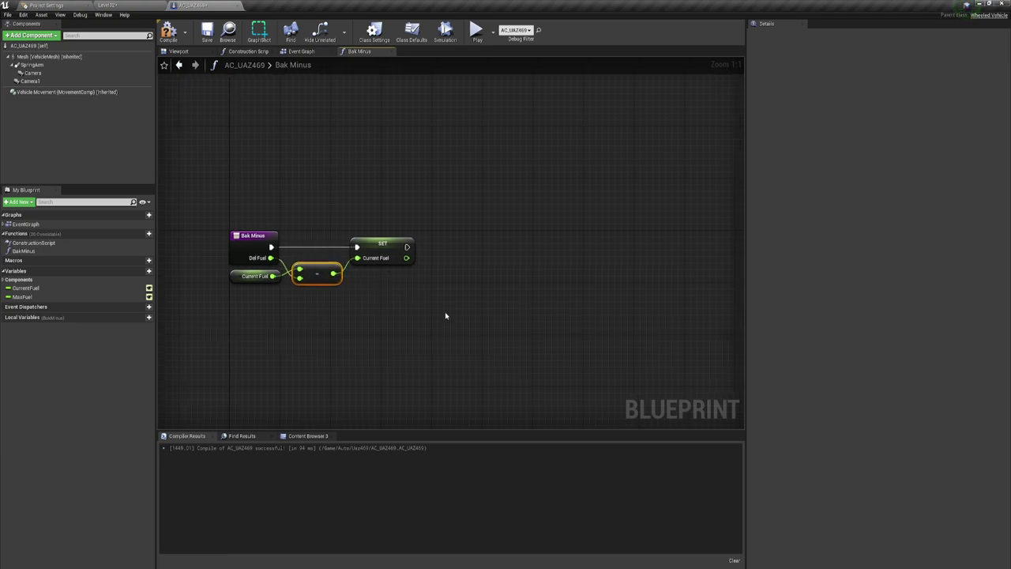
Add a <= 0.0 check on the new Current Fuel and a Branch node
left_click_drag(406, 258, 379, 282)
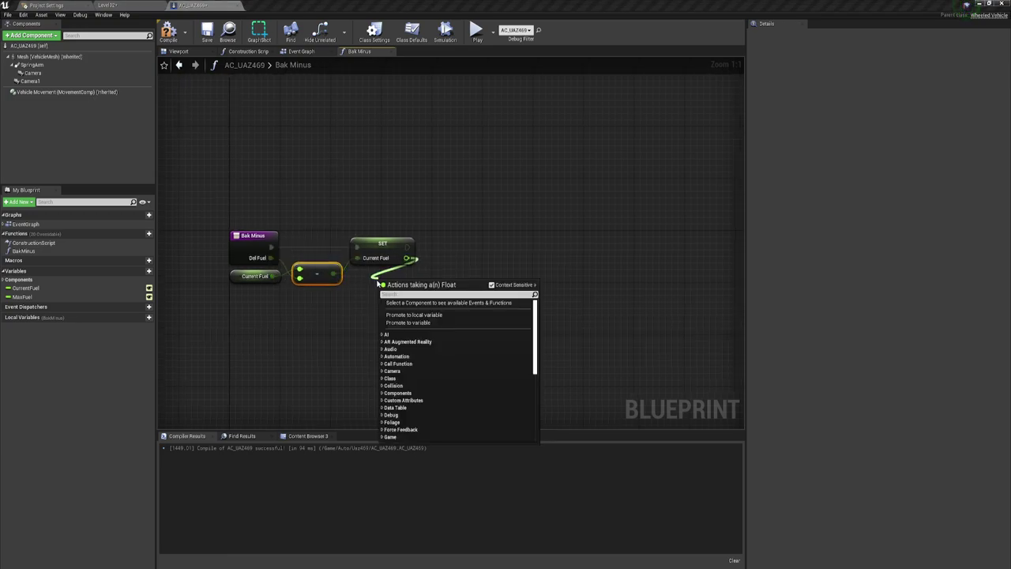
type("-")
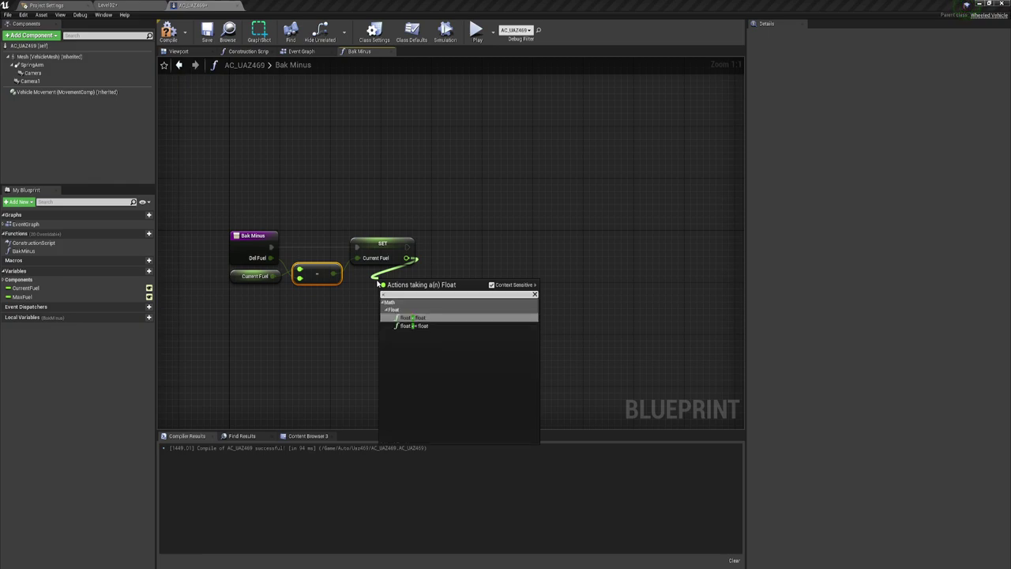
left_click(423, 325)
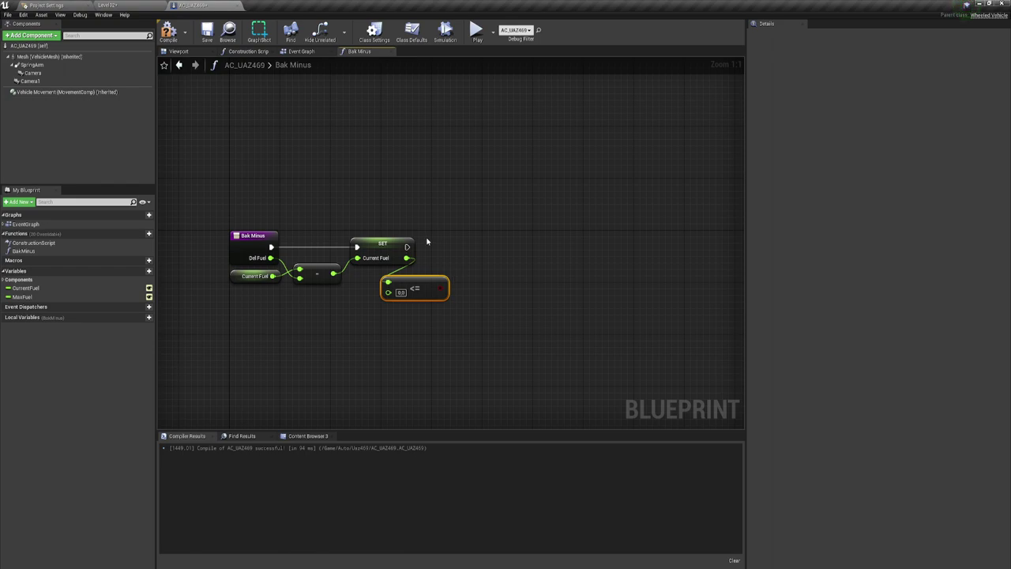
left_click(438, 205)
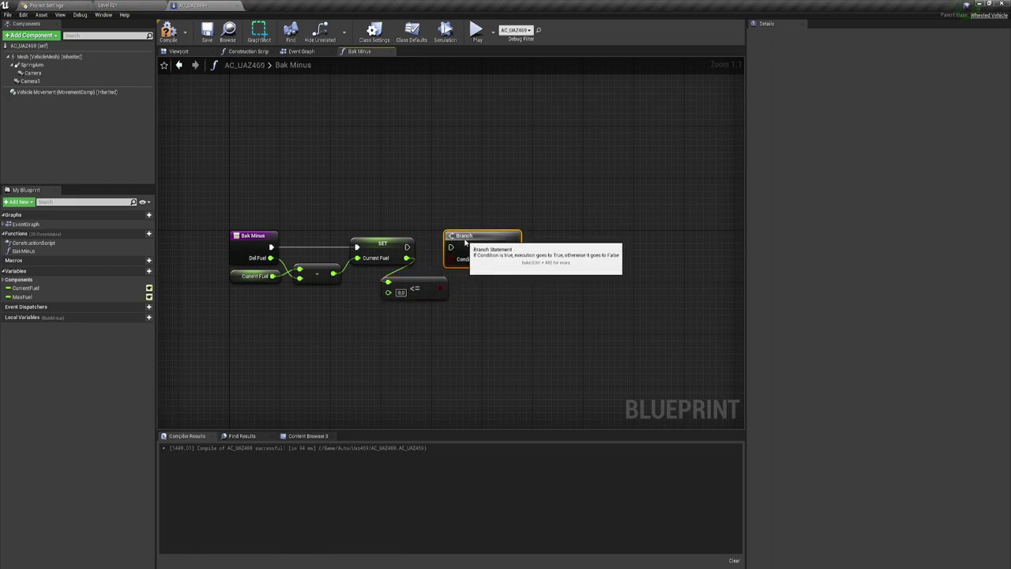
left_click_drag(408, 247, 450, 248)
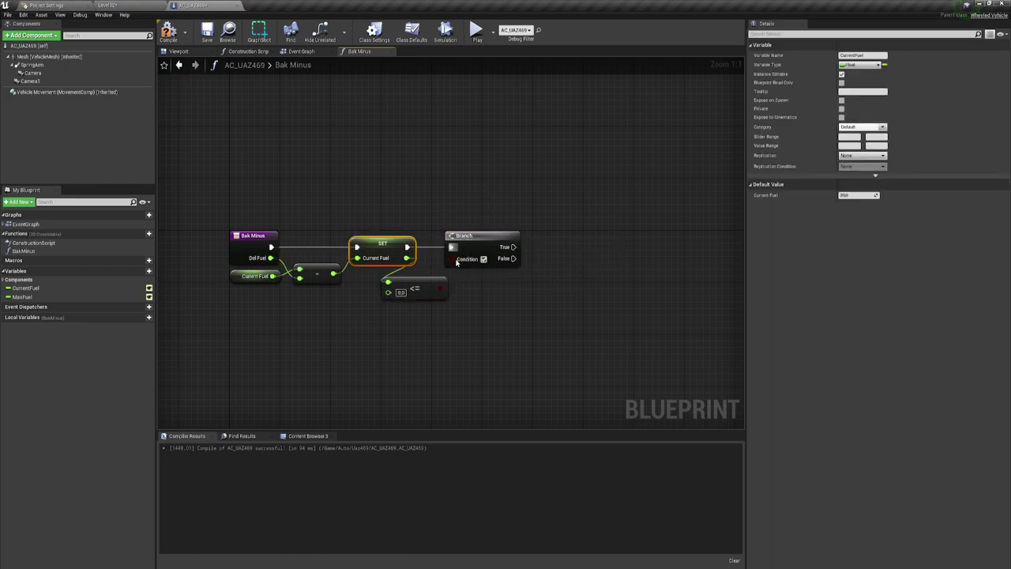
Run the Branch after the setter: False sets Current Fuel, True sets Max Fuel to 0.0
left_click_drag(440, 287, 451, 257)
right_click_drag(557, 325, 491, 302)
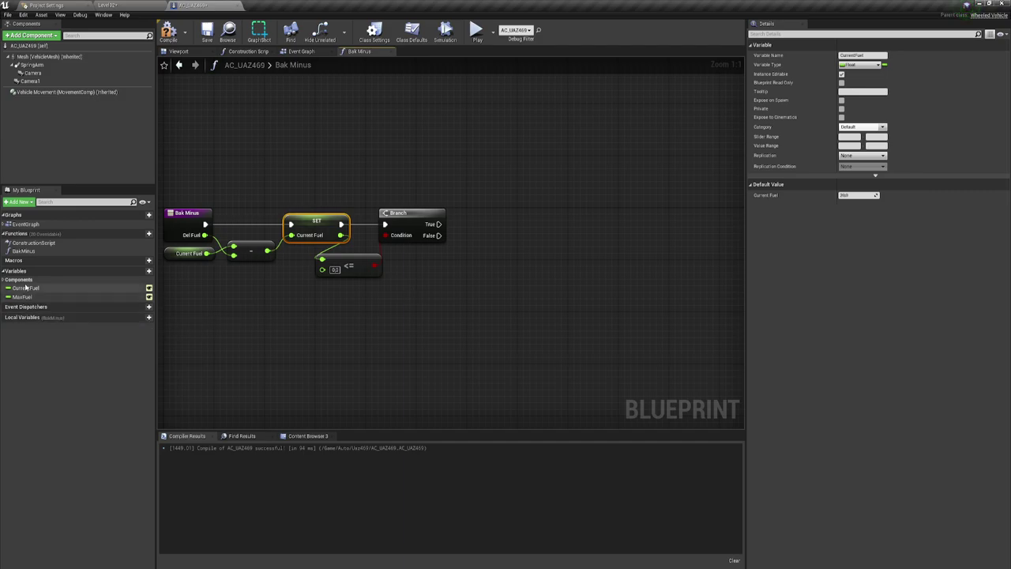
mouse_move(24, 287)
left_mouse_down()
mouse_move(480, 230)
mouse_move(340, 236)
left_mouse_up()
mouse_move(440, 234)
left_mouse_down()
mouse_move(486, 235)
mouse_move(509, 272)
left_mouse_up()
left_click(538, 334)
right_click_drag(597, 290, 561, 283)
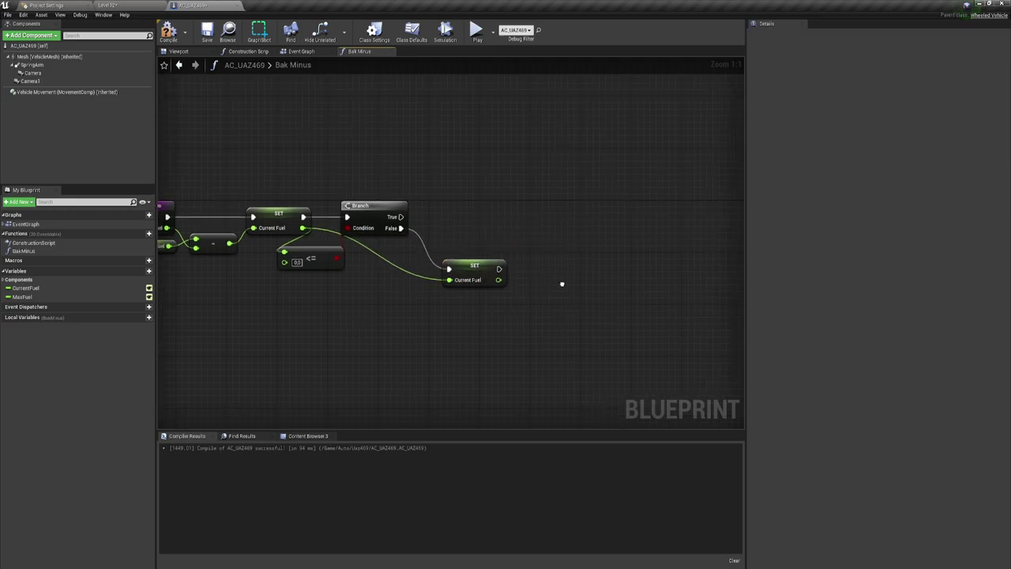
mouse_move(22, 296)
left_mouse_down("alt")
mouse_move(476, 235)
mouse_move(470, 196)
left_mouse_up("alt")
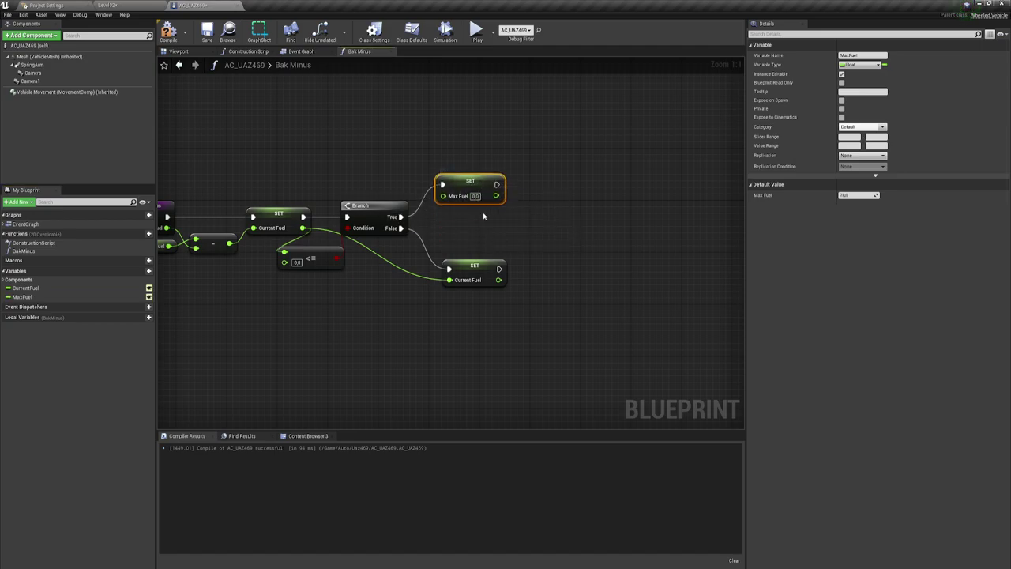
Tidy the BakMinus graph and compile the Blueprint
left_click(312, 263)
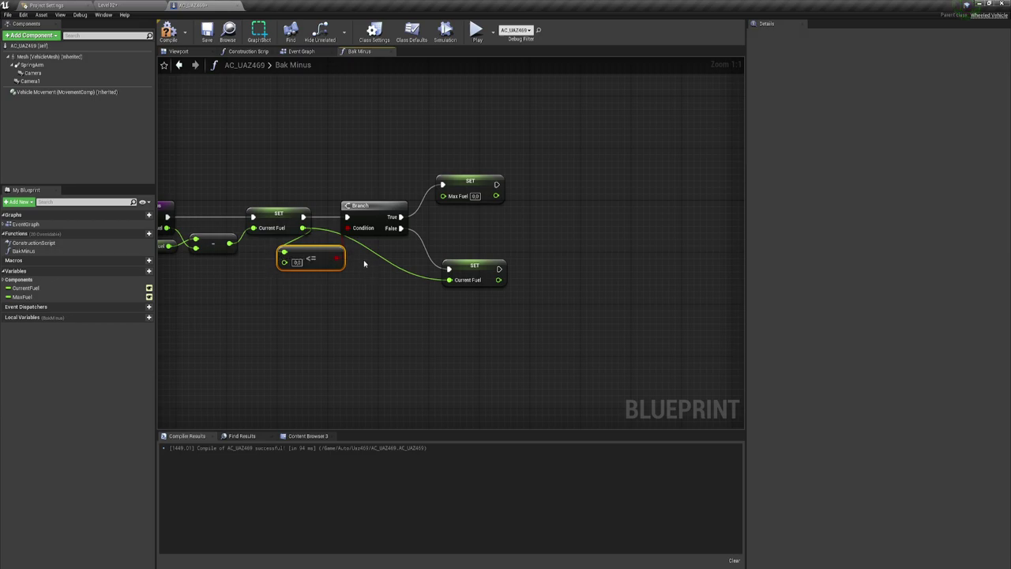
left_click(472, 183)
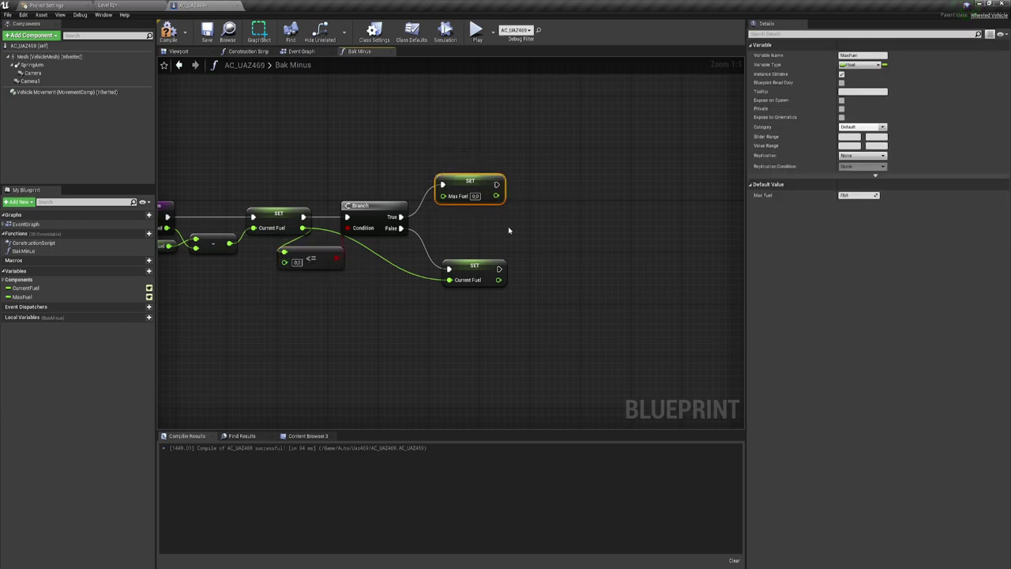
right_click_drag(560, 228, 550, 252)
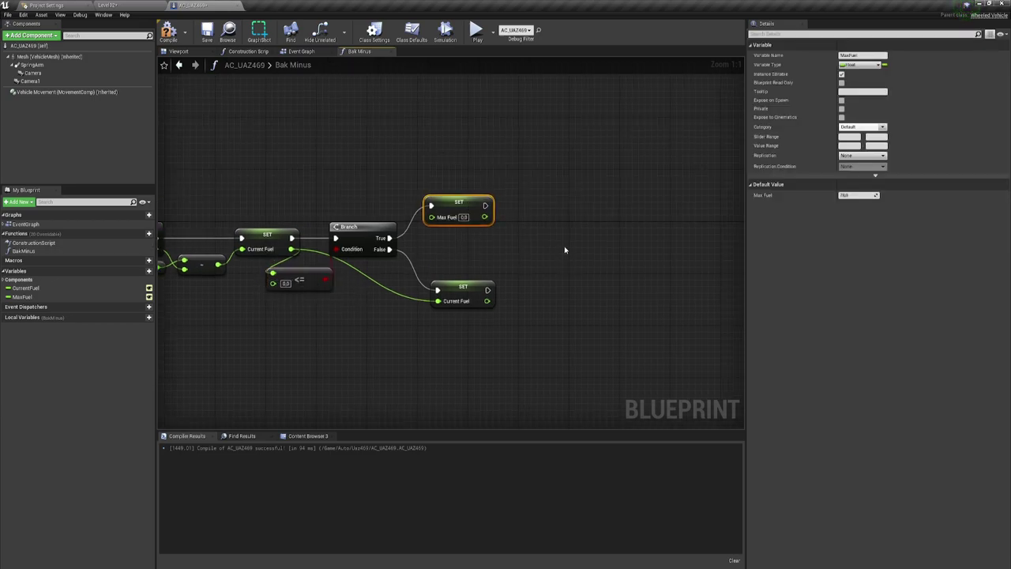
right_click_drag(559, 300, 558, 278)
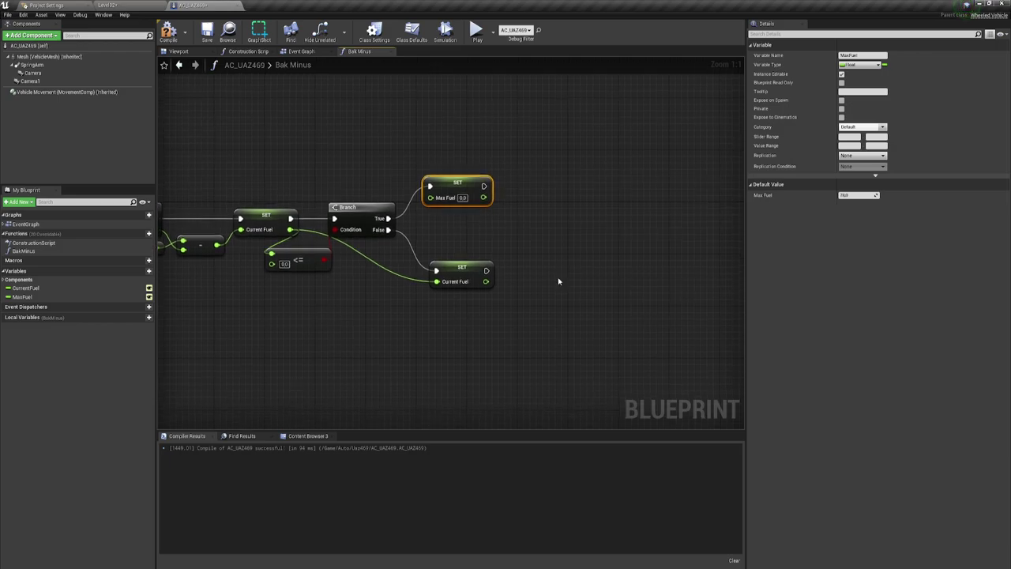
left_click_drag(503, 241, 702, 355)
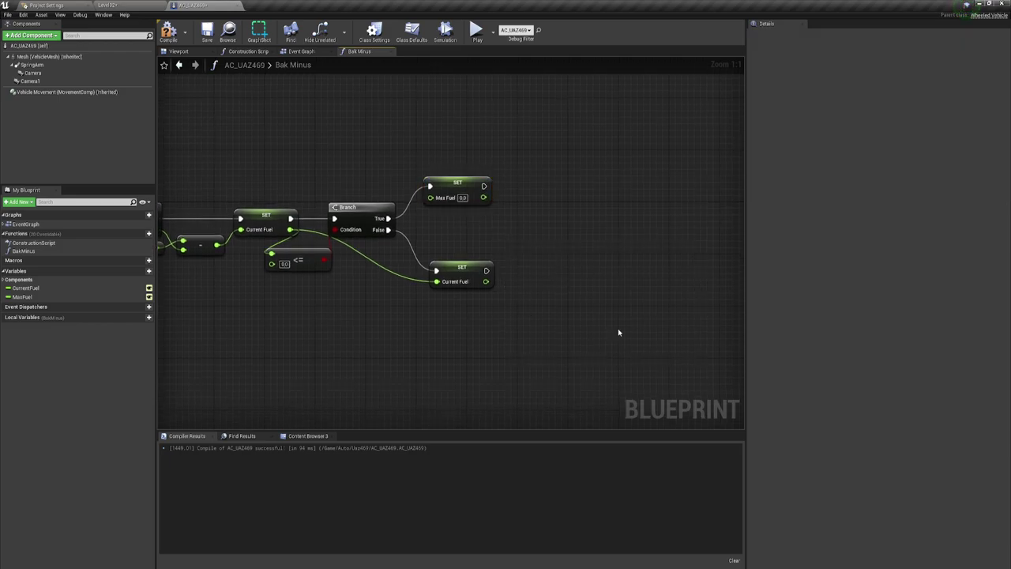
left_click_drag(501, 260, 677, 345)
right_click_drag(456, 340, 483, 327)
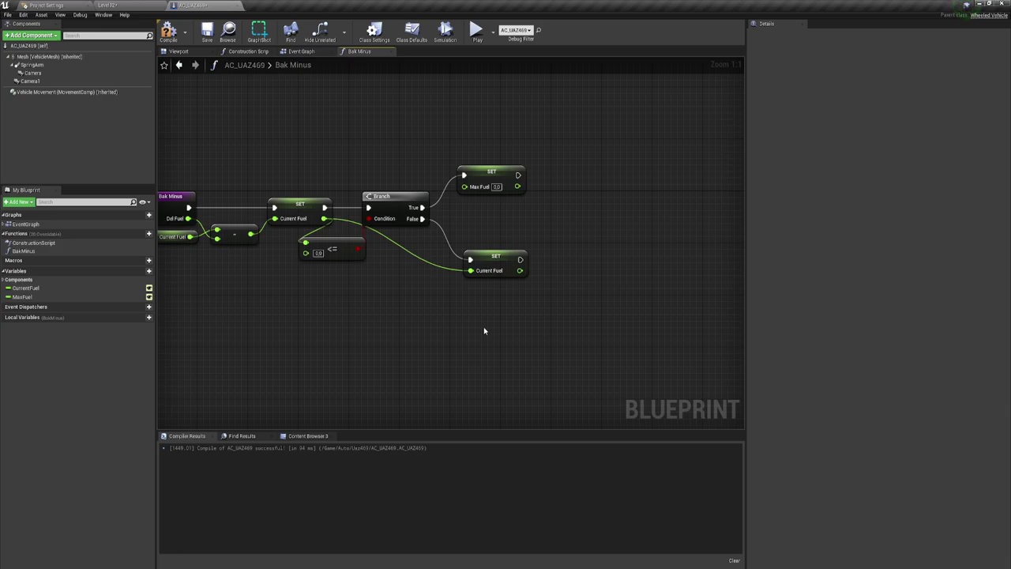
right_click_drag(555, 299, 541, 318)
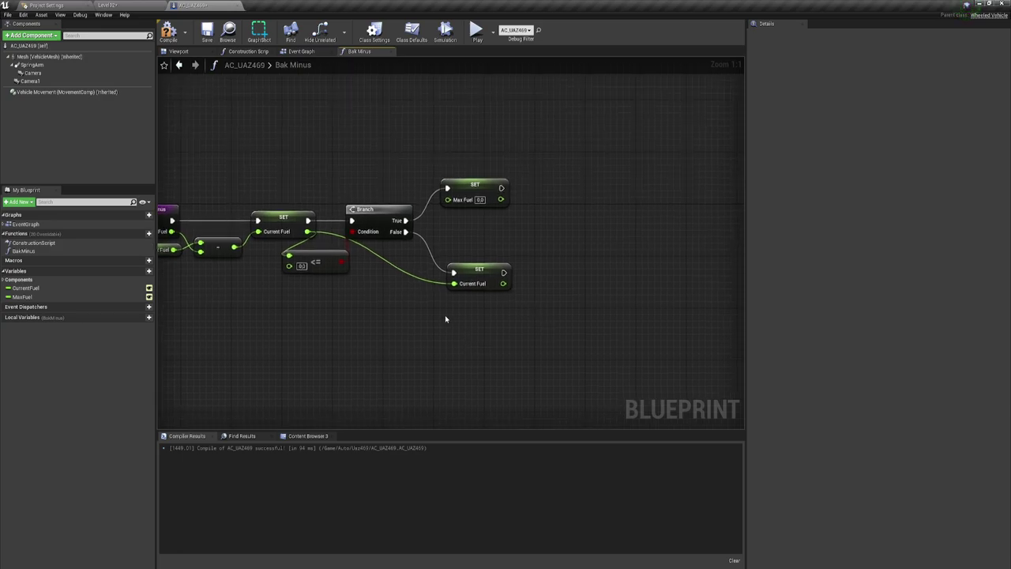
right_click_drag(444, 319, 526, 319)
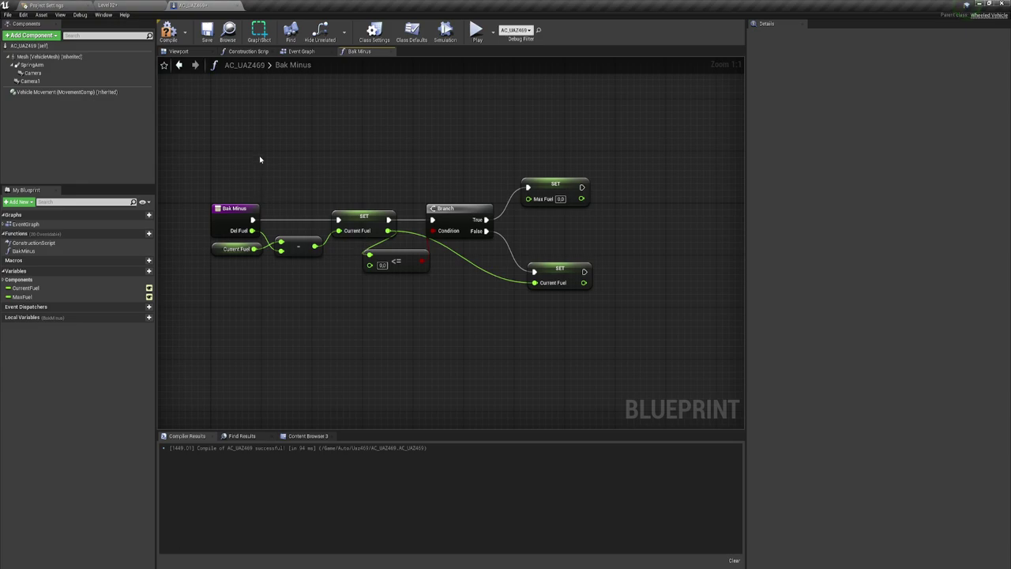
left_click_drag(260, 191, 602, 324)
left_click(305, 288)
left_click(168, 32)
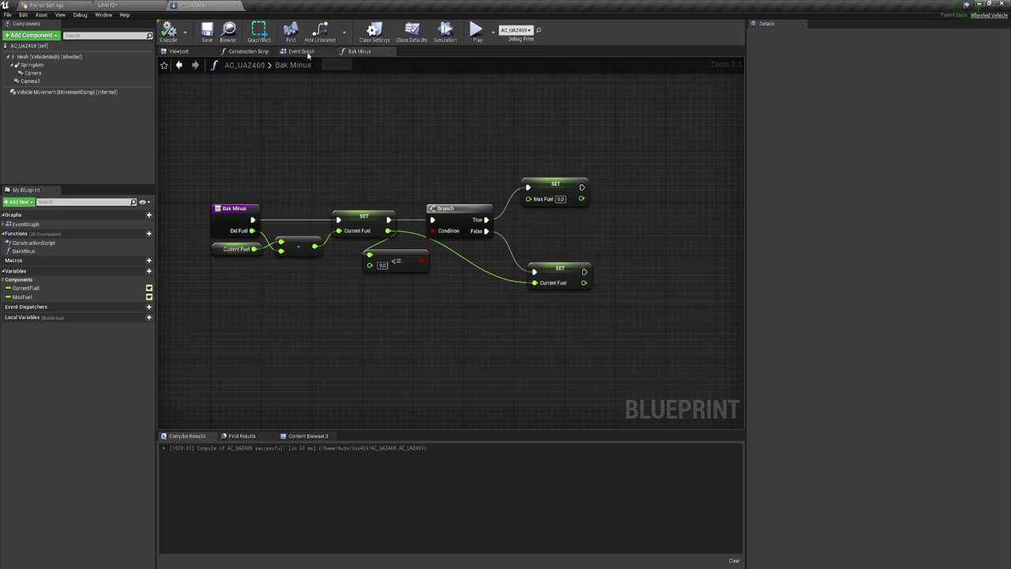
Back in the Event Graph, move Event Tick into open space
left_click(301, 52)
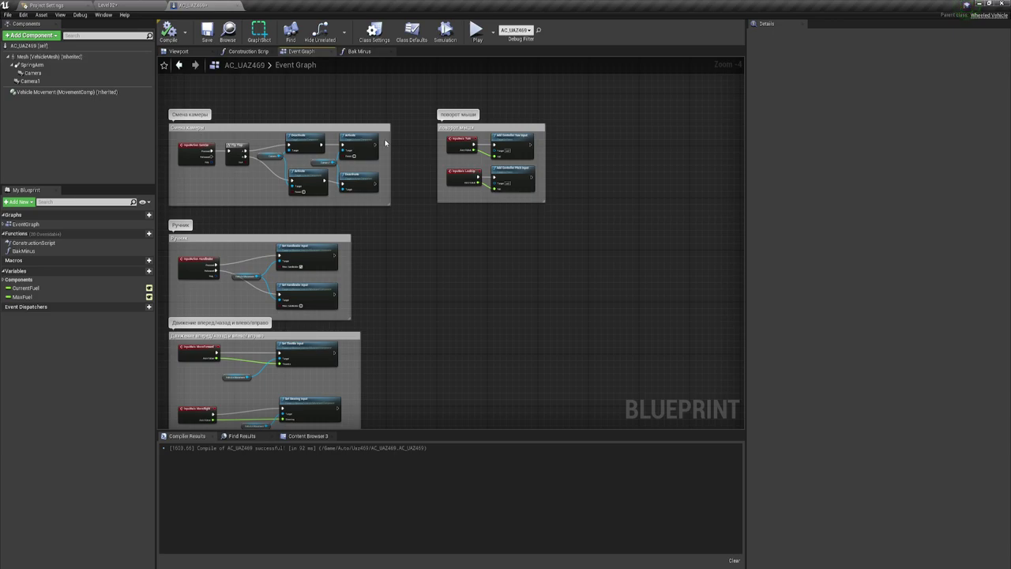
right_click_drag(357, 292, 413, 173)
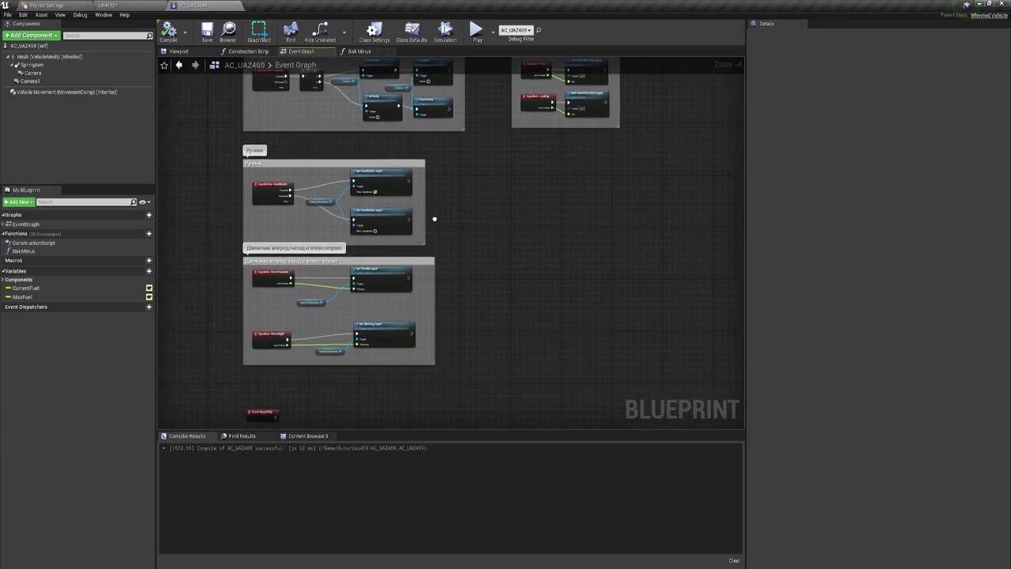
mouse_move(287, 395)
right_mouse_down()
mouse_move(388, 282)
mouse_move(296, 300)
right_mouse_up()
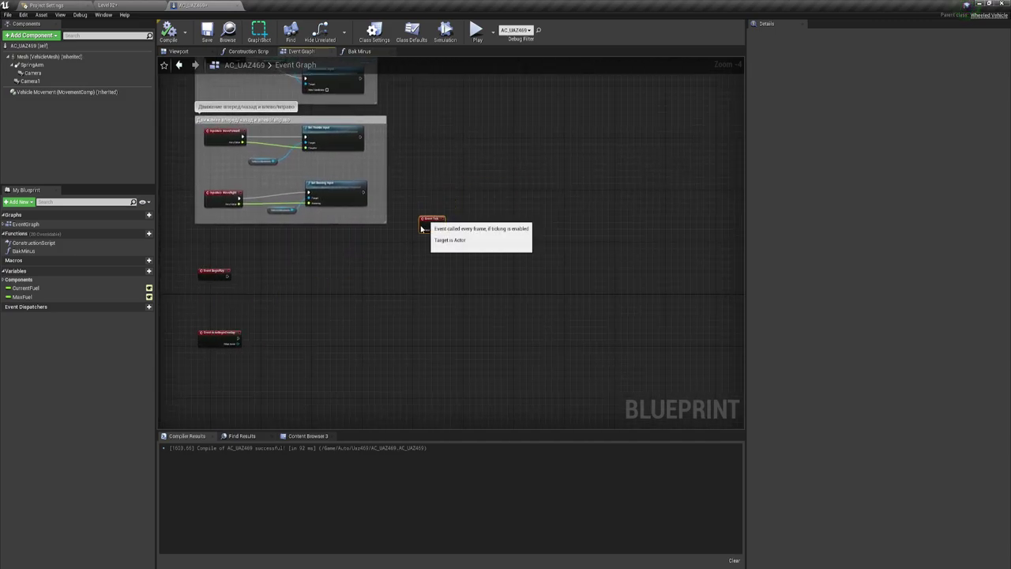
left_click_drag(203, 301, 444, 224)
scroll(447, 213, "up", 4)
mouse_move(529, 203)
right_mouse_down()
mouse_move(364, 264)
mouse_move(437, 262)
mouse_move(404, 260)
mouse_move(373, 242)
mouse_move(356, 262)
right_mouse_up()
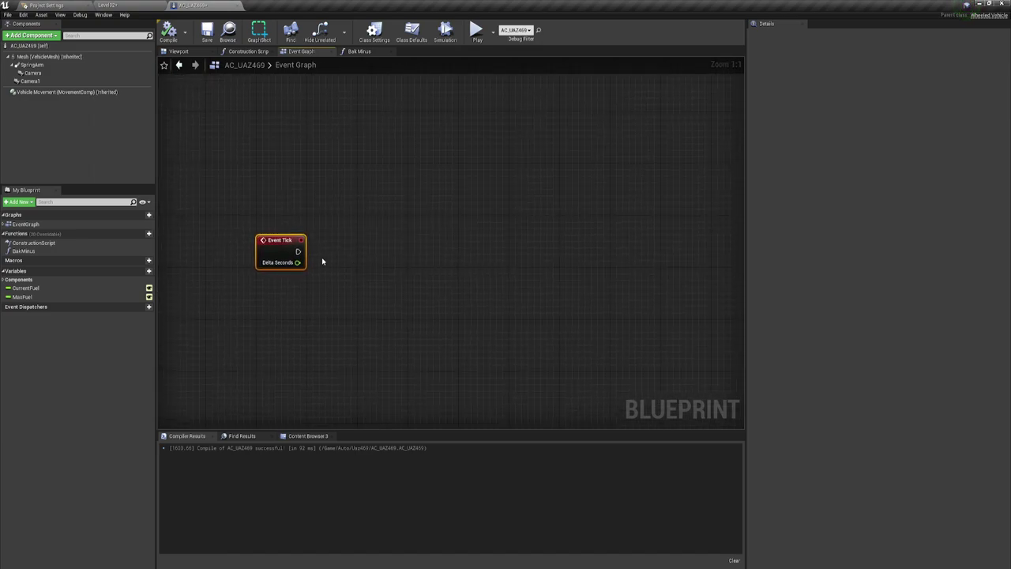
Add a BakMinus call off Event Tick, then break its link to Event Tick
mouse_move(298, 251)
left_mouse_down()
mouse_move(407, 266)
mouse_move(381, 256)
left_mouse_up()
left_click_drag(381, 255, 379, 254)
mouse_move(24, 250)
left_mouse_down()
mouse_move(117, 283)
mouse_move(297, 253)
left_mouse_up()
left_click(383, 247)
left_click_drag(383, 247, 370, 241)
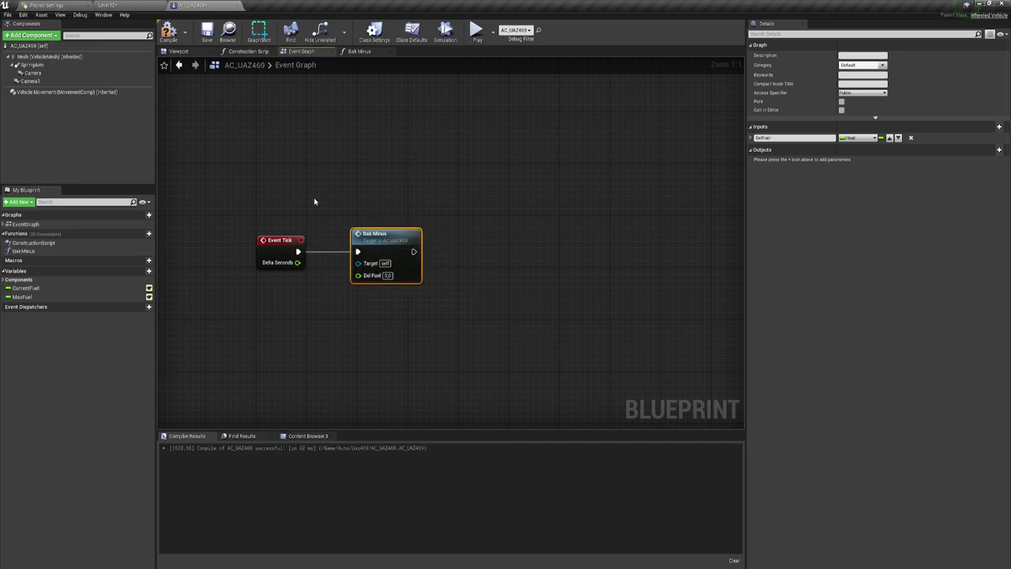
left_click_drag(315, 201, 334, 339)
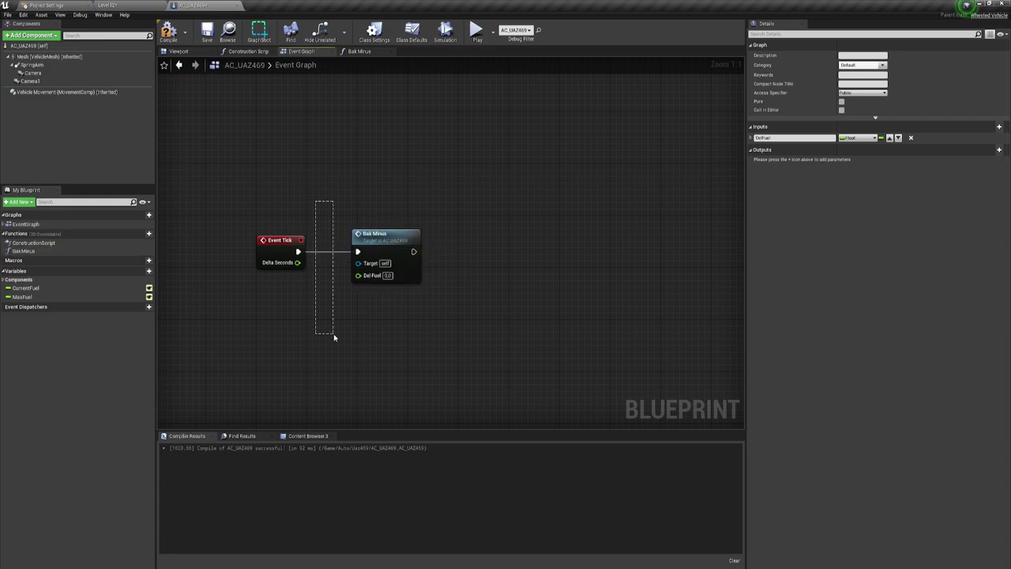
left_click(333, 253, "alt")
Place the Bak Minus node below Event BeginPlay
right_click_drag(345, 254, 395, 283)
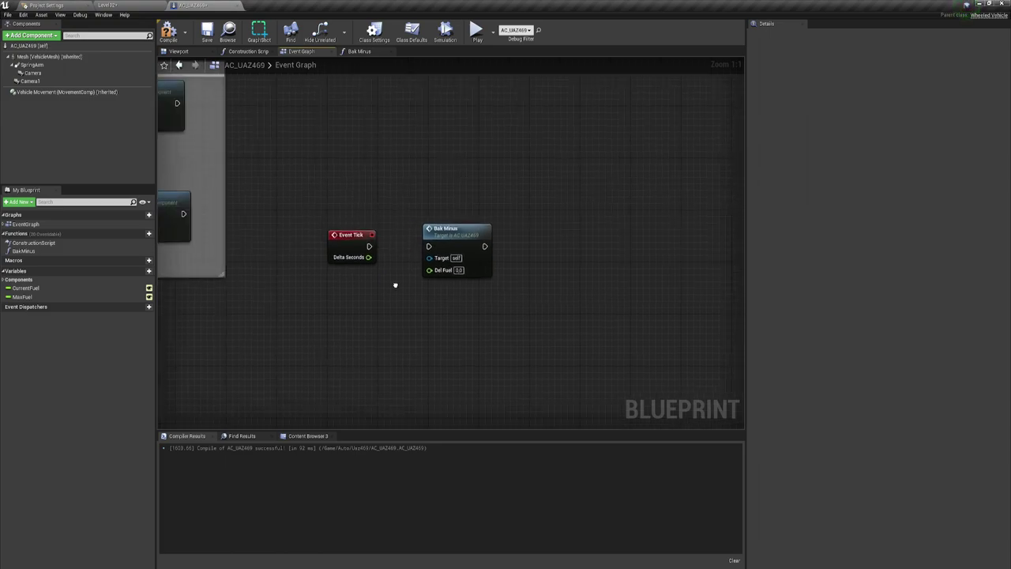
scroll(434, 275, "down", 3)
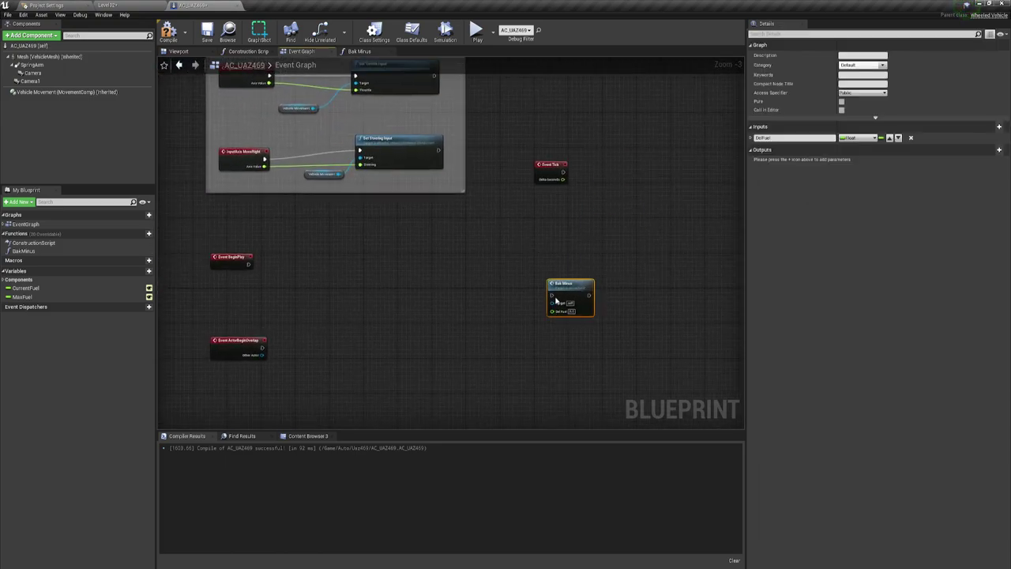
left_click_drag(622, 186, 355, 292)
scroll(355, 292, "up", 3)
right_click_drag(408, 237, 440, 255)
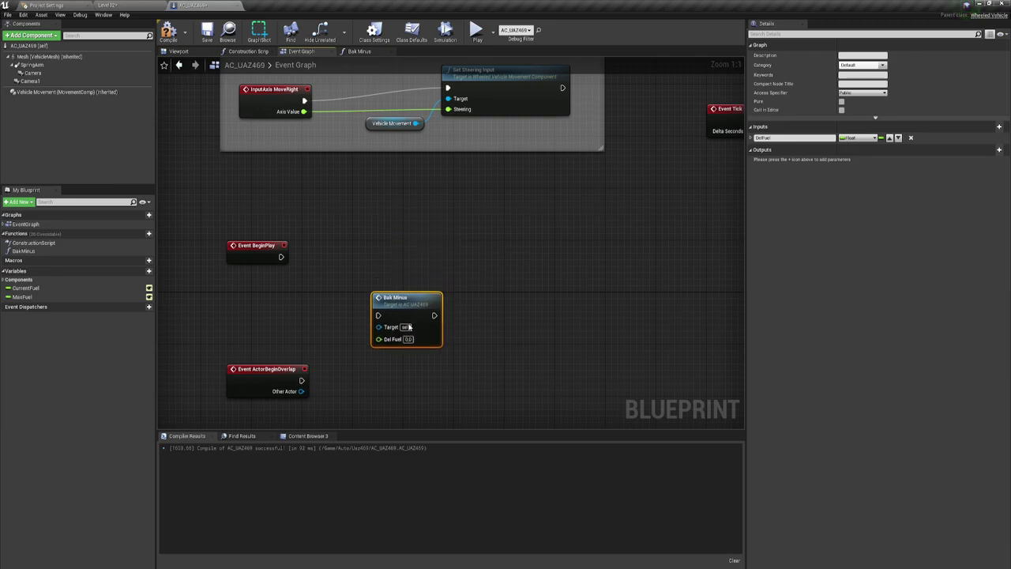
left_click_drag(440, 254, 409, 345)
left_click_drag(280, 257, 383, 246)
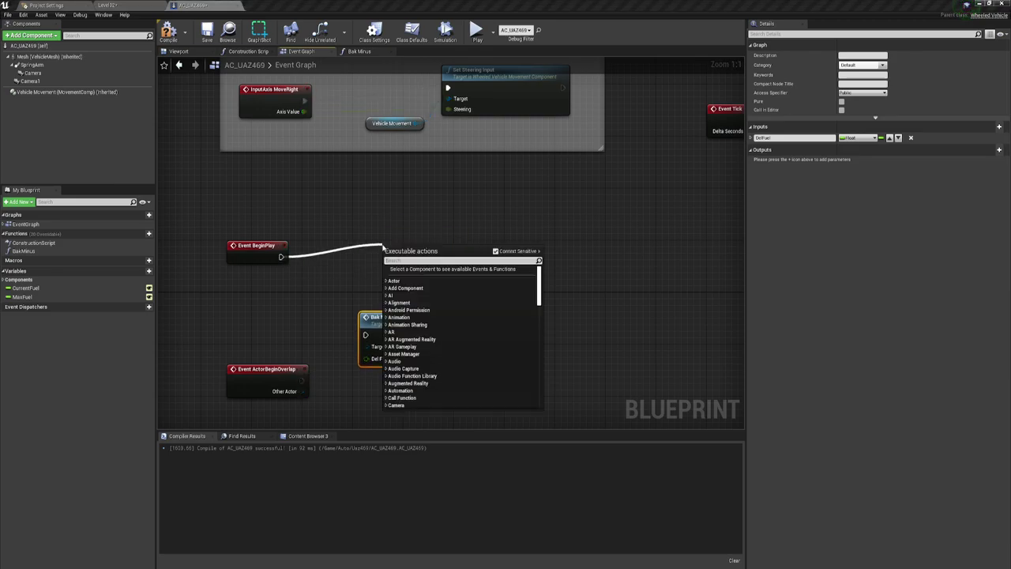
Add a Set Timer by Event node after Event BeginPlay
type("time")
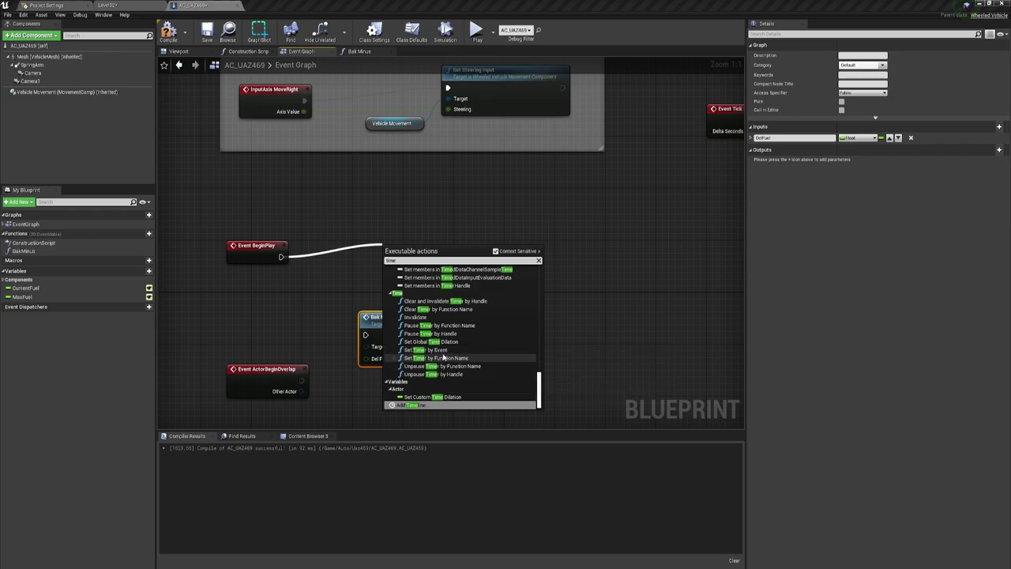
left_click(433, 350)
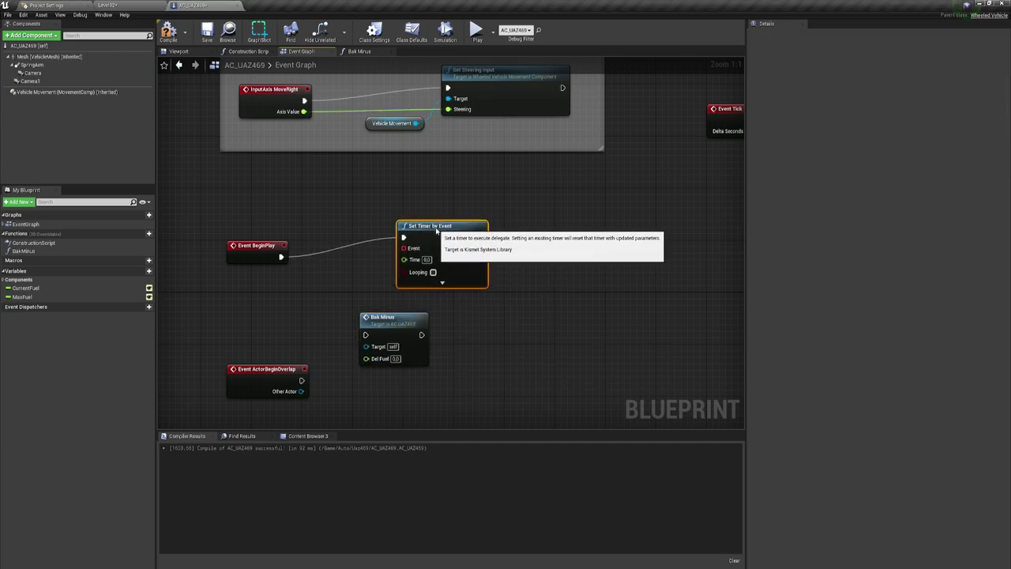
left_click_drag(427, 251, 448, 231)
right_click_drag(449, 309, 473, 309)
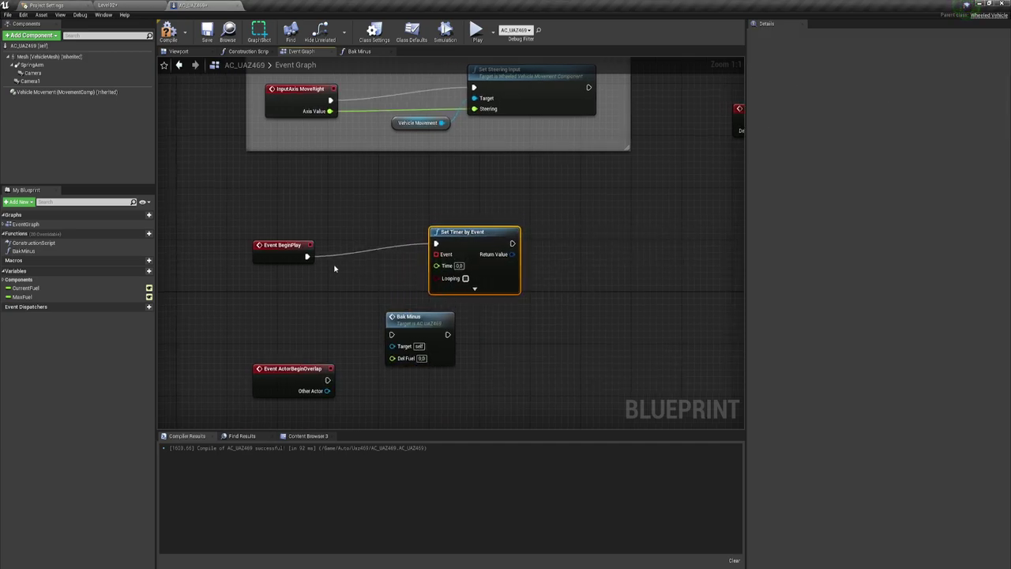
left_click(289, 242)
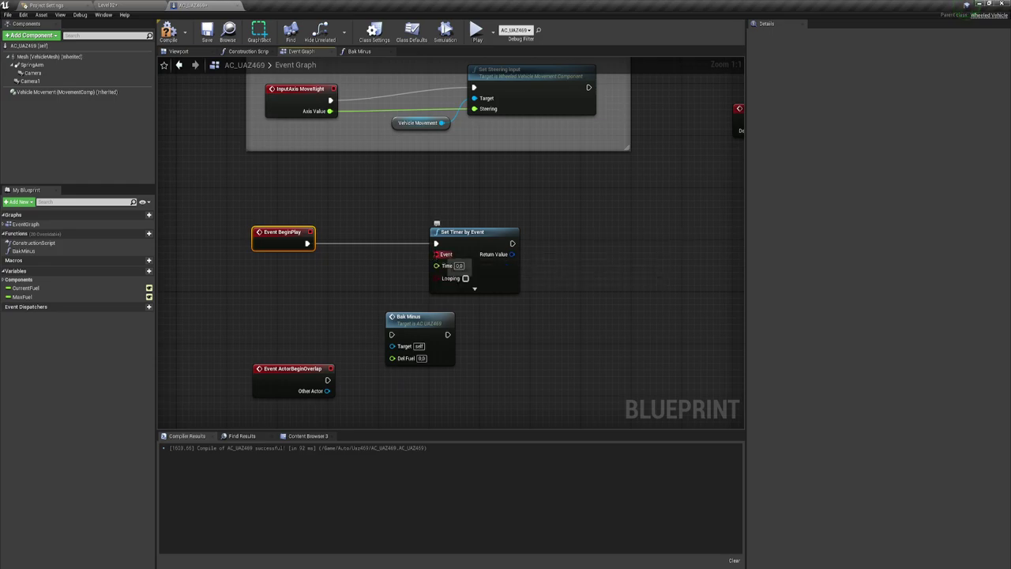
Bind the timer's Event pin to a new custom event named DelFuelcustom
left_click_drag(435, 254, 371, 278)
type("cust")
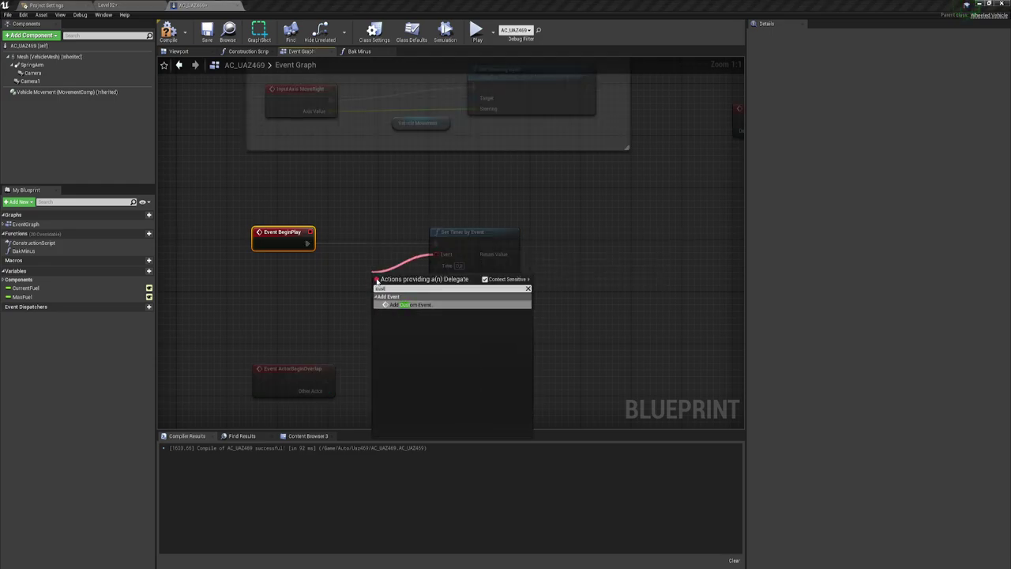
key("Return")
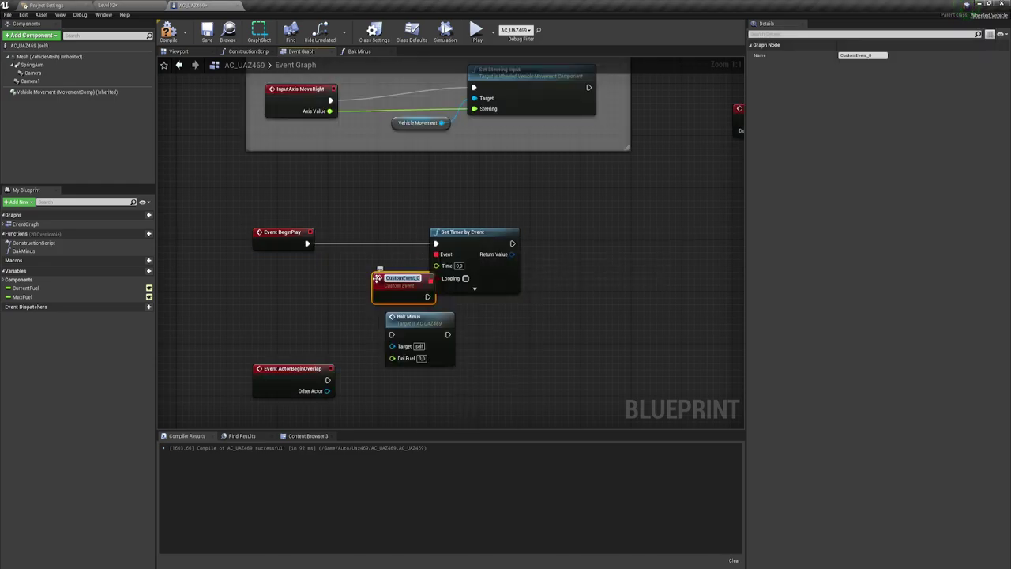
type("DelFuel")
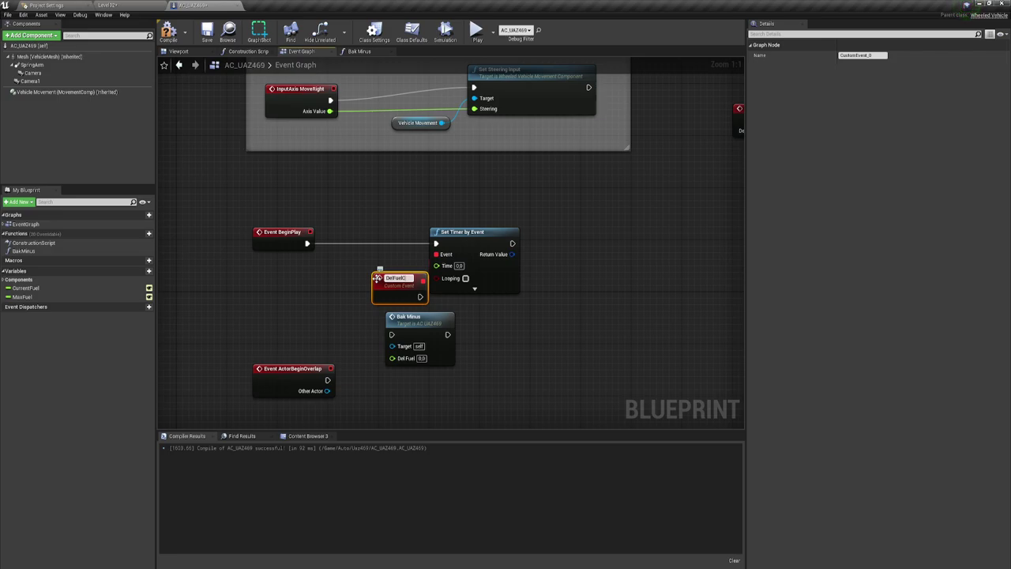
type("ust")
type("om")
key("Return")
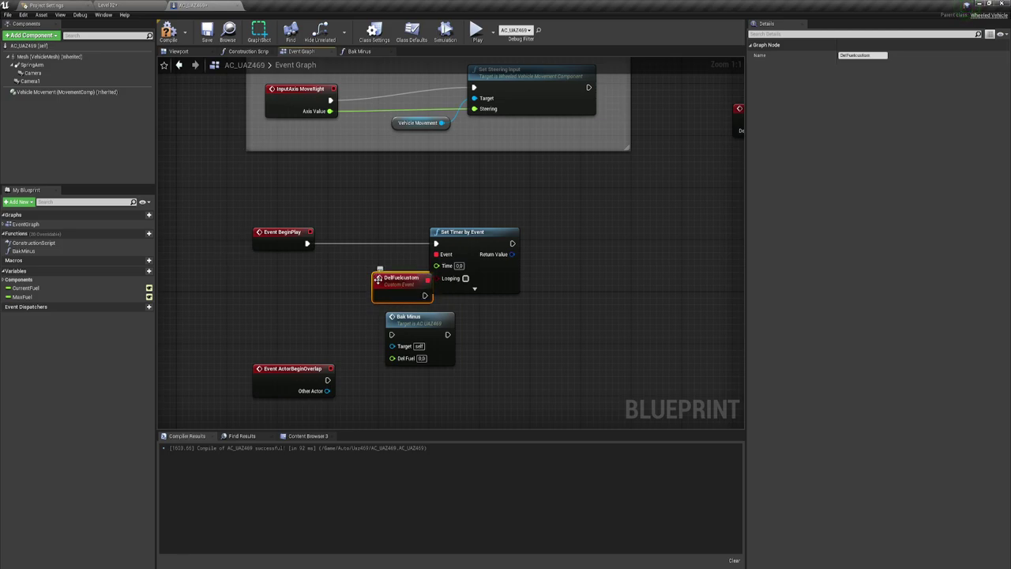
Connect DelFuelcustom's execution output to the Bak Minus call
left_click_drag(378, 279, 299, 280)
right_click_drag(343, 339, 272, 256)
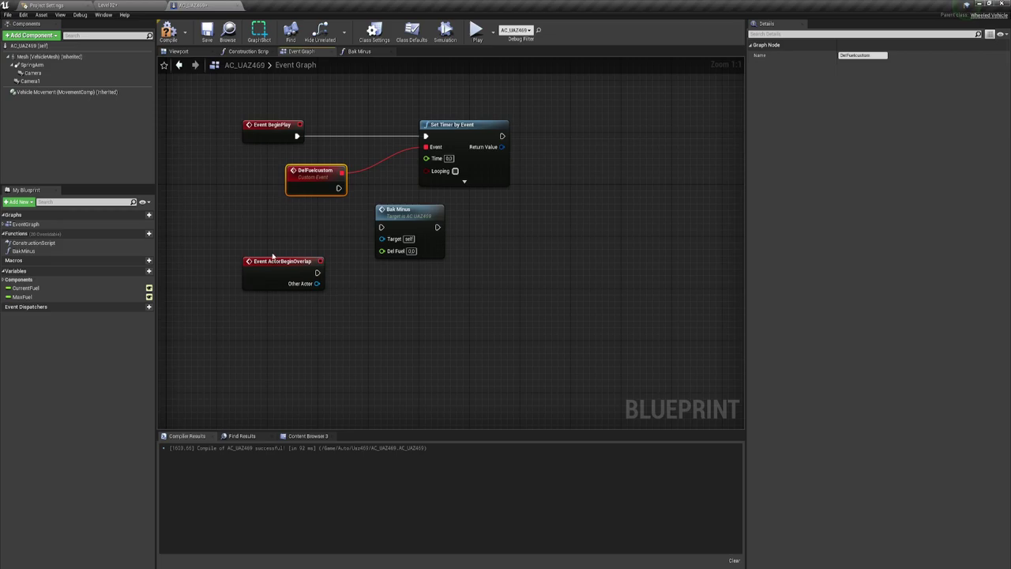
left_click_drag(272, 261, 268, 425)
right_click_drag(411, 188, 378, 283)
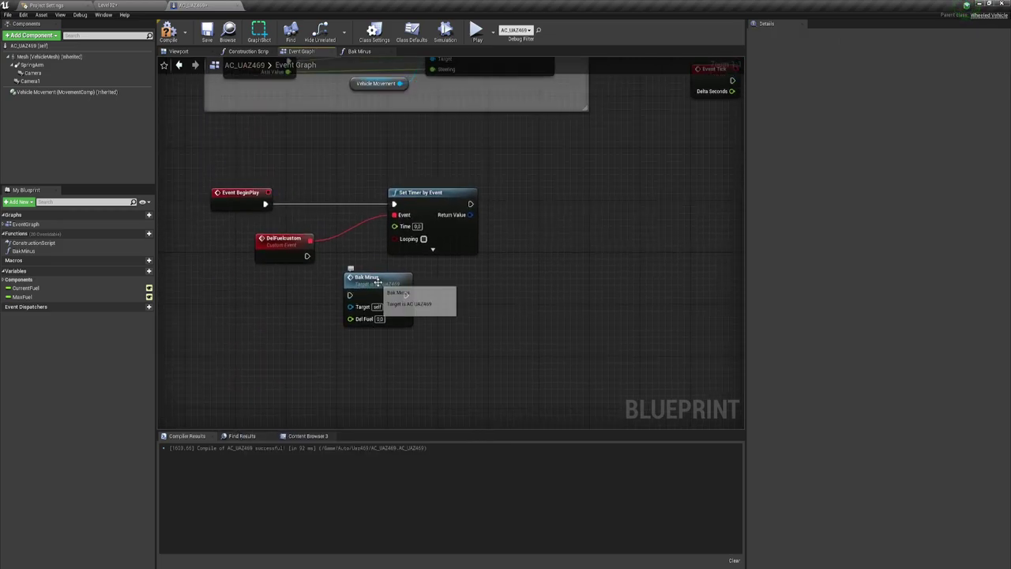
left_click_drag(377, 282, 415, 276)
left_click(278, 289)
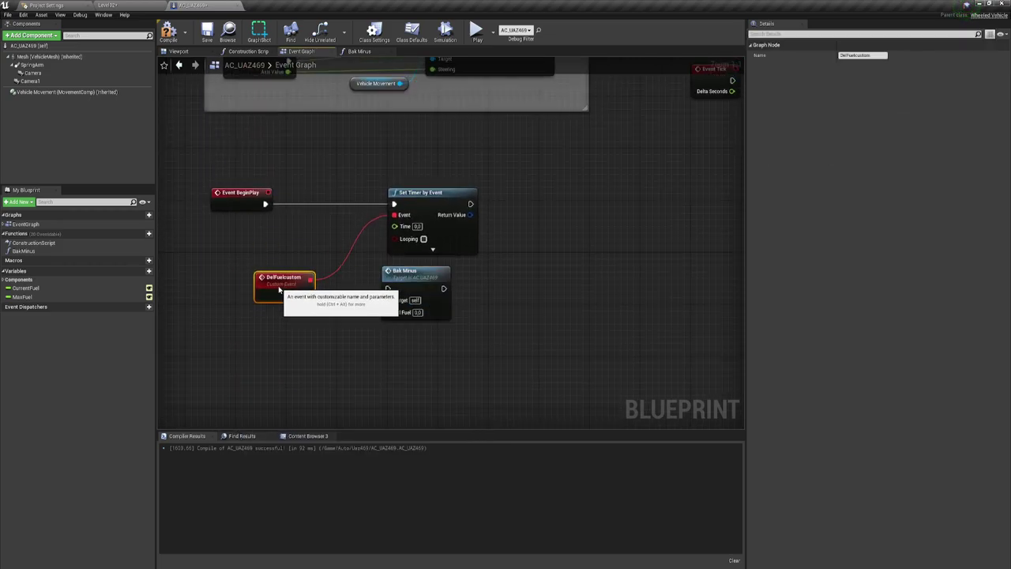
left_click_drag(308, 295, 387, 294)
left_click(411, 294)
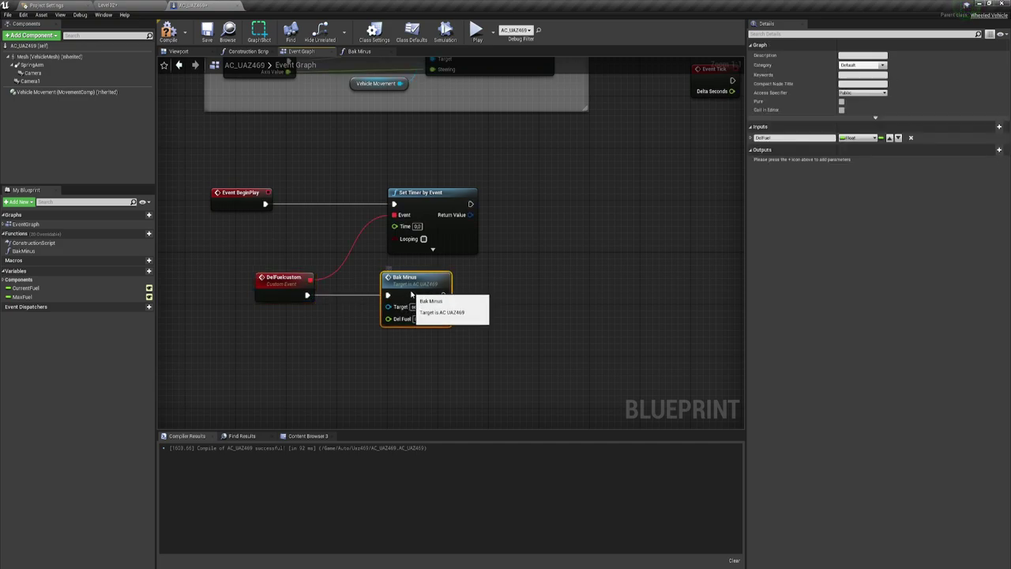
Make the timer loop every 0.2 seconds, arrange its nodes, and return to Level02
left_click(423, 239)
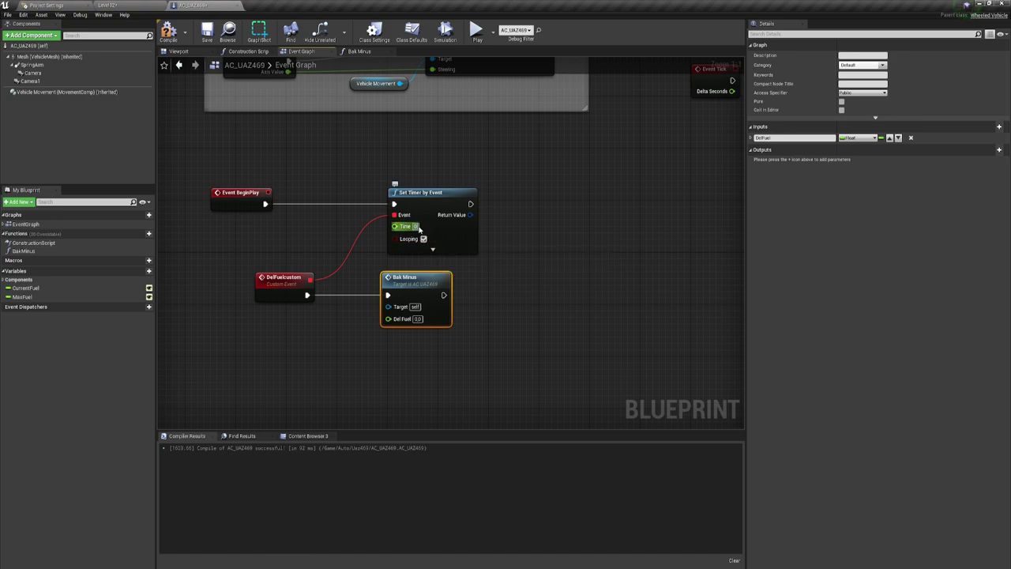
left_click(492, 287)
right_click_drag(508, 311, 491, 289)
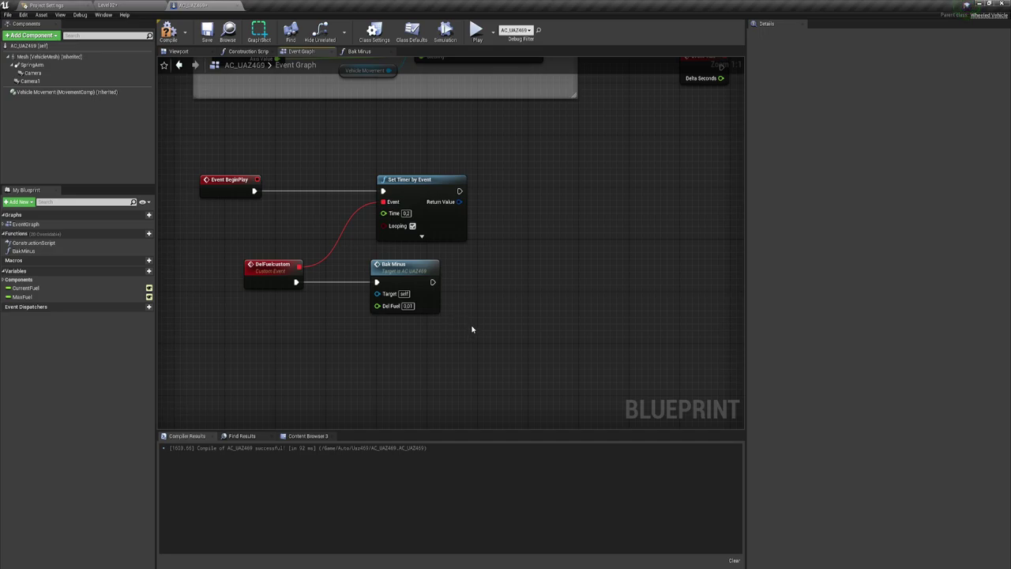
scroll(471, 329, "down", 1)
scroll(477, 327, "down", 2)
scroll(476, 287, "up", 2)
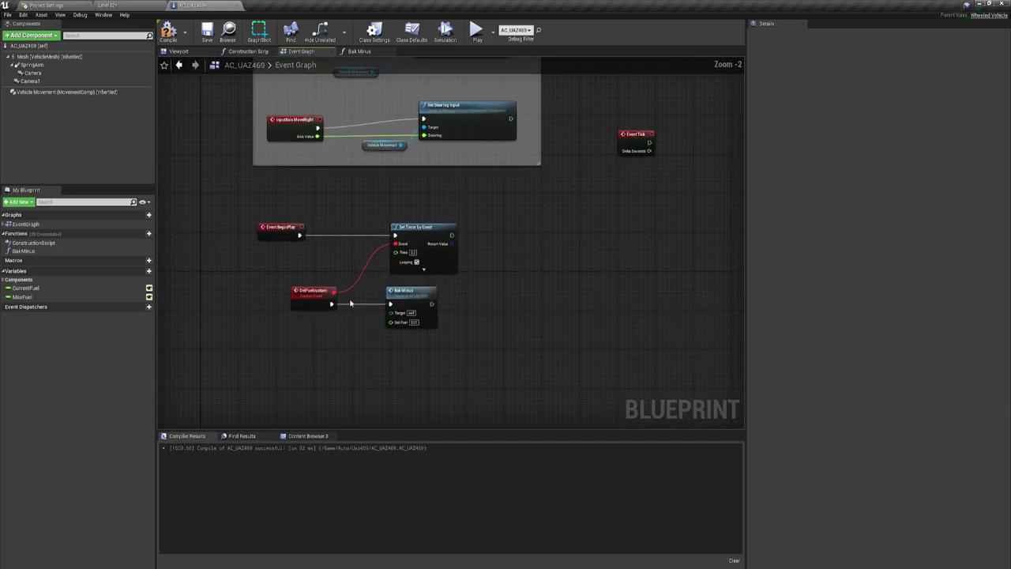
right_click_drag(316, 311, 406, 312)
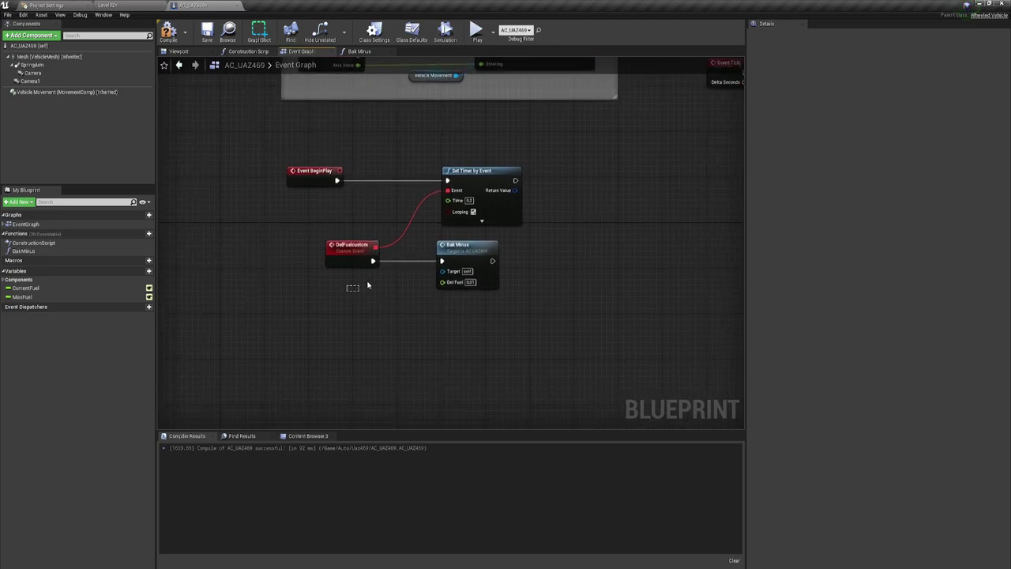
mouse_move(350, 287)
left_mouse_down()
mouse_move(476, 180)
mouse_move(483, 219)
mouse_move(583, 259)
left_mouse_up()
right_click_drag(412, 225, 327, 193)
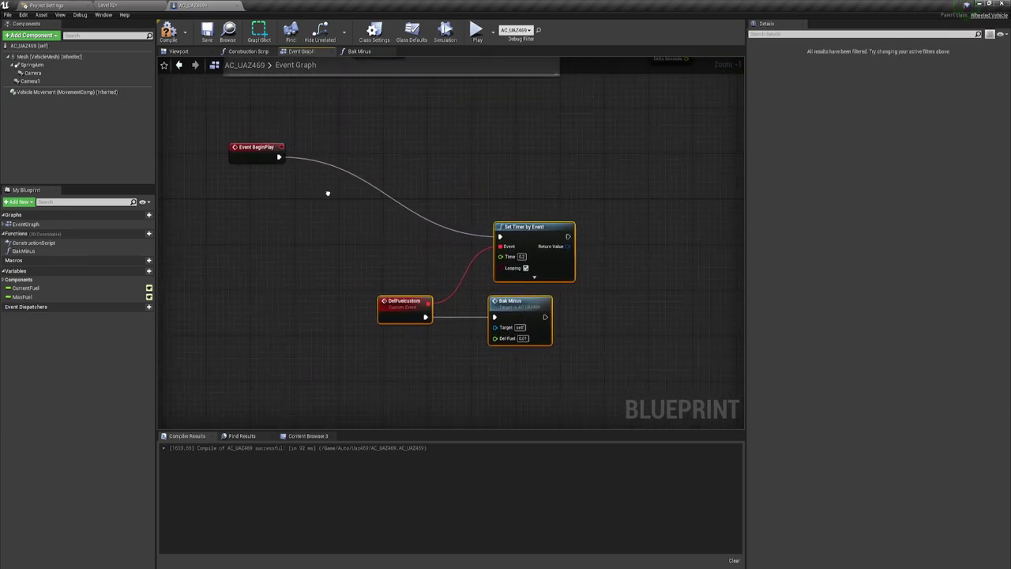
left_click(115, 5)
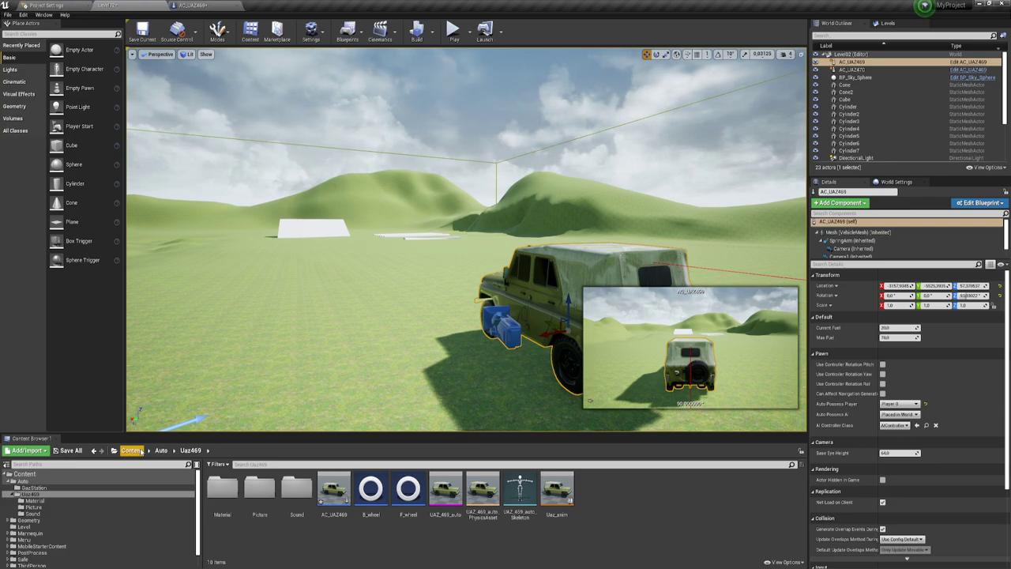
Create a new Widget Blueprint named WG_ER in the Content widget folder
left_click(131, 450)
double_click(594, 490)
right_click(384, 513)
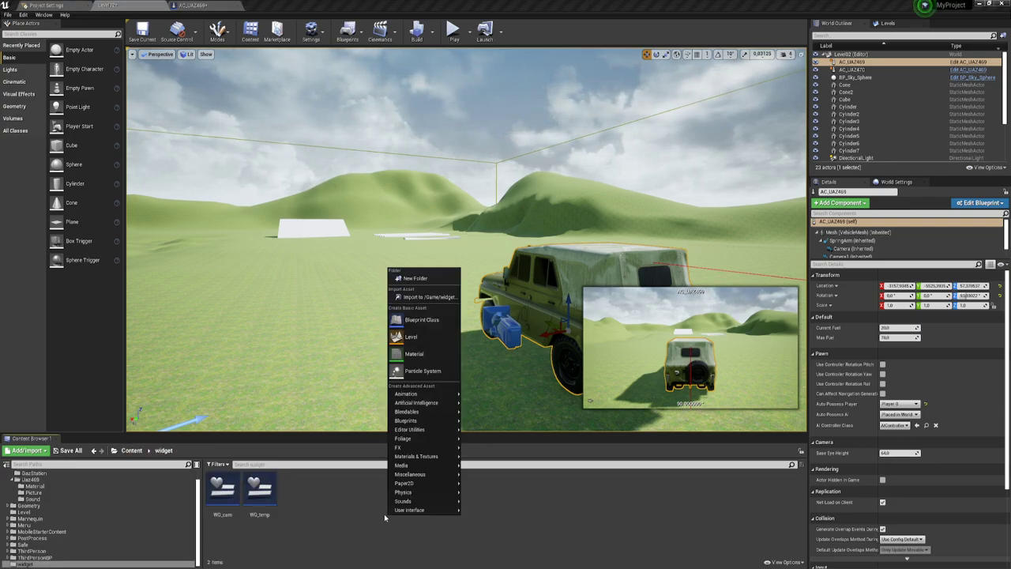
mouse_move(427, 509)
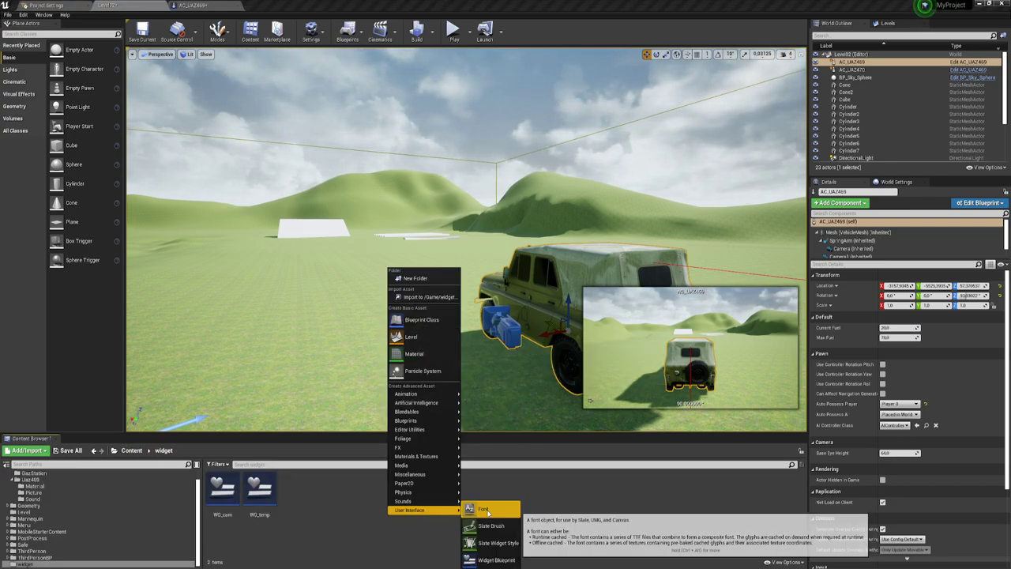
left_click(484, 560)
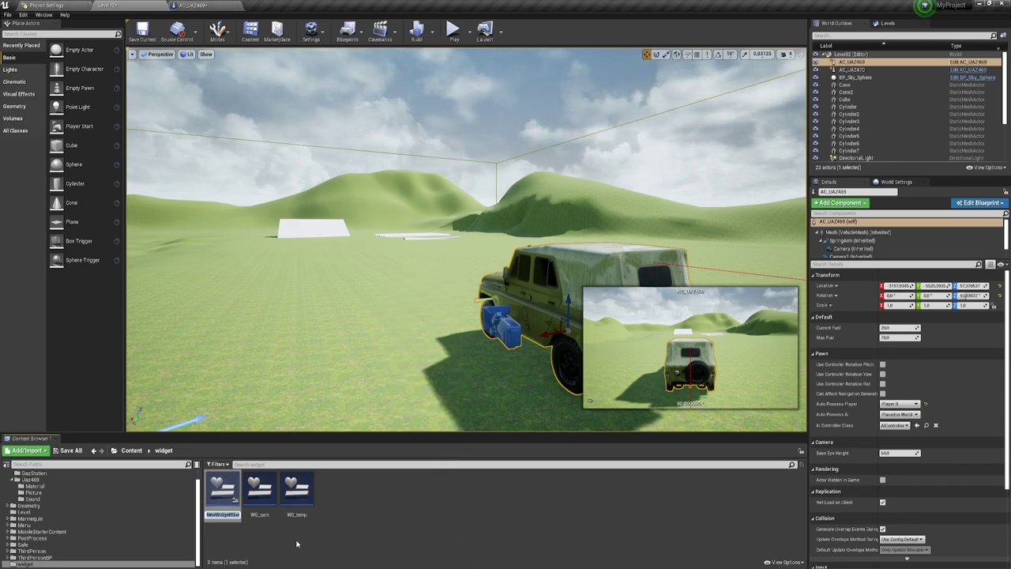
type("WG")
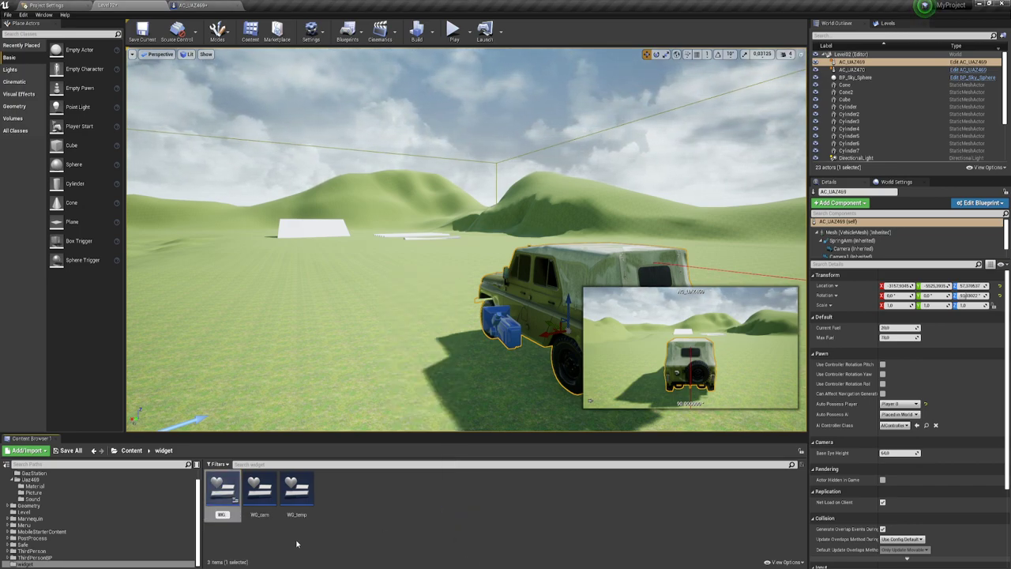
type("_")
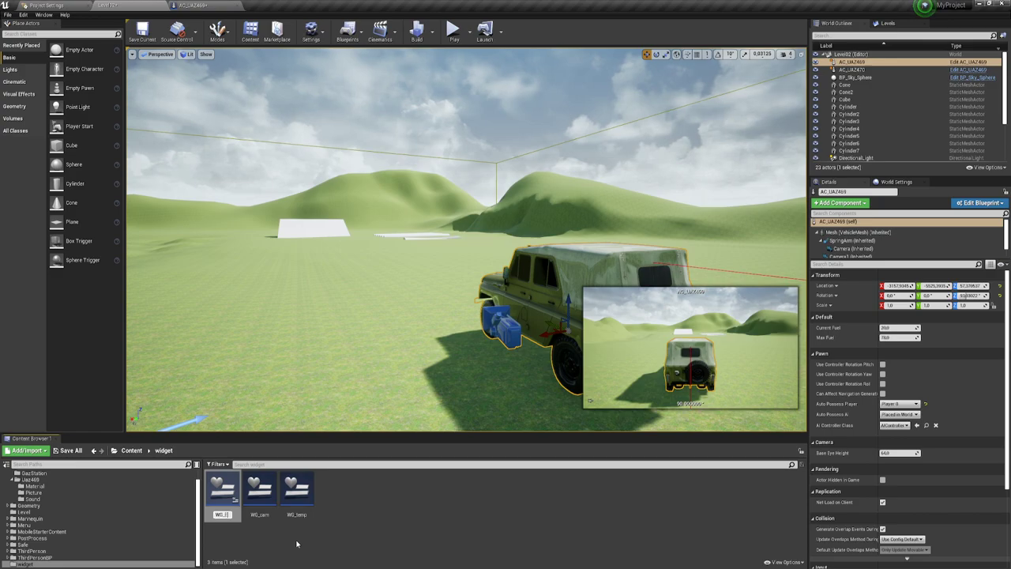
type("ER")
key("Return")
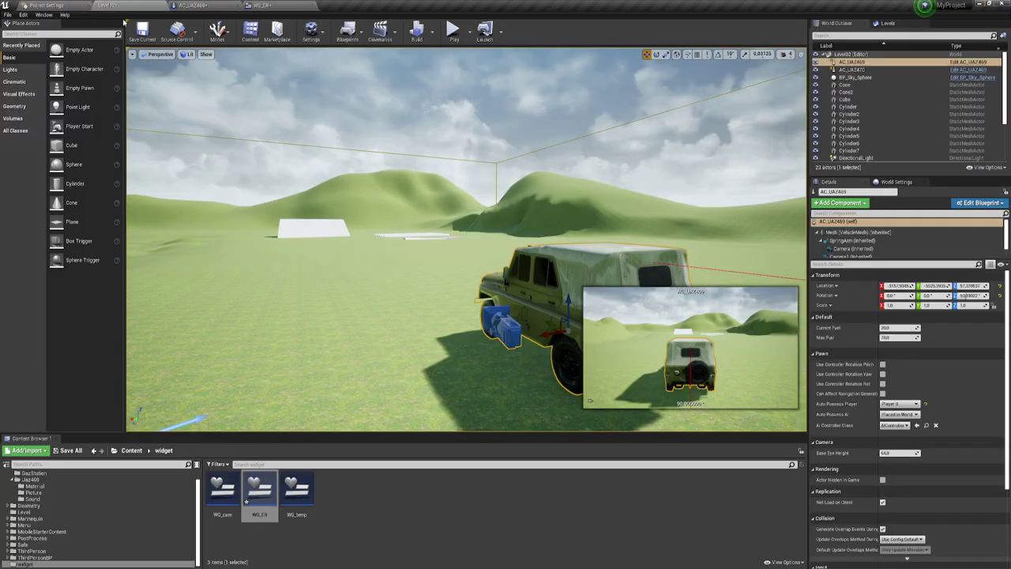
Browse to Content > Auto > Uaz469 > Picture, select the ekr texture, and return to WG_ER
left_click(132, 451)
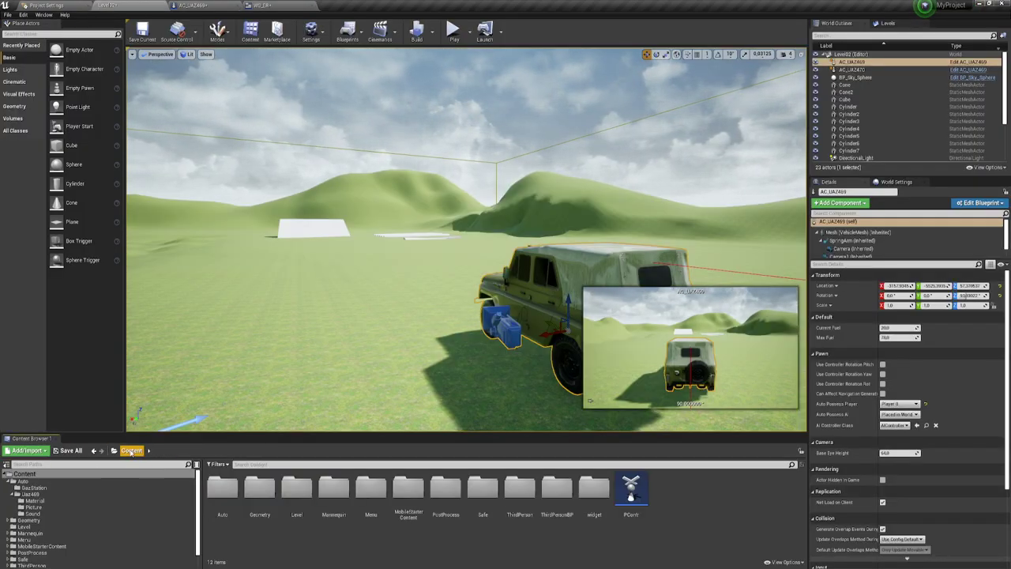
double_click(222, 491)
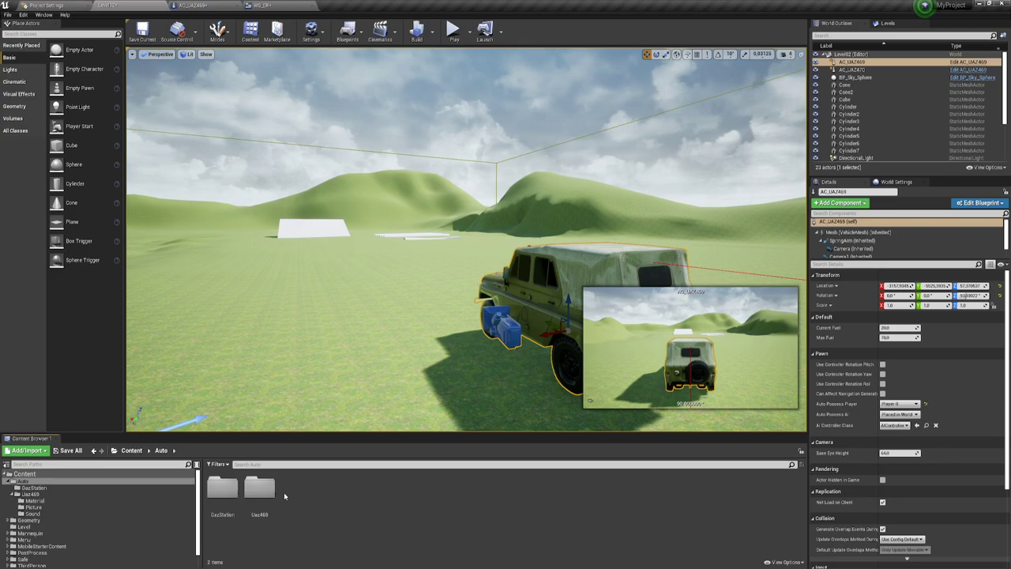
double_click(261, 492)
double_click(260, 490)
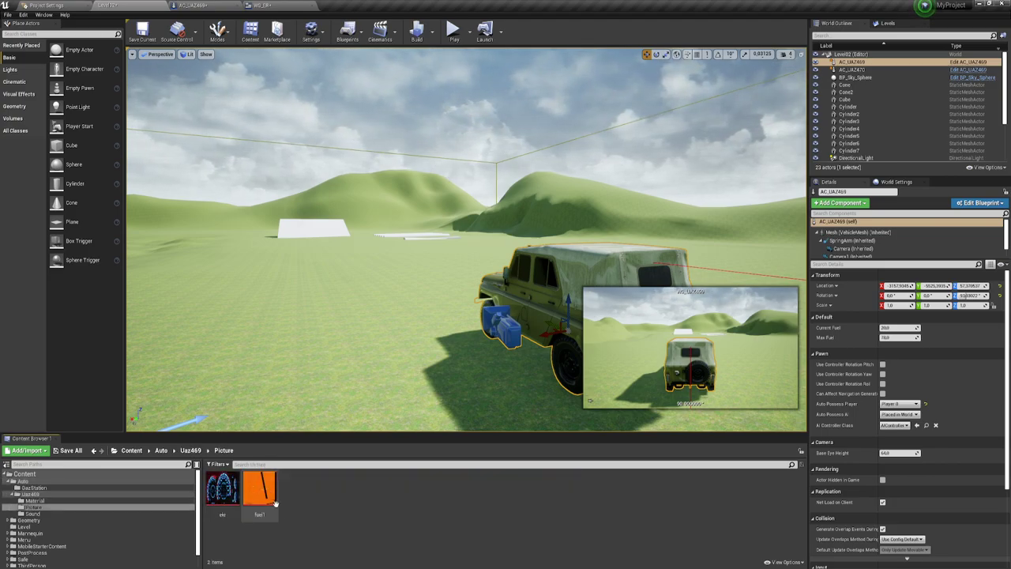
left_click(230, 488)
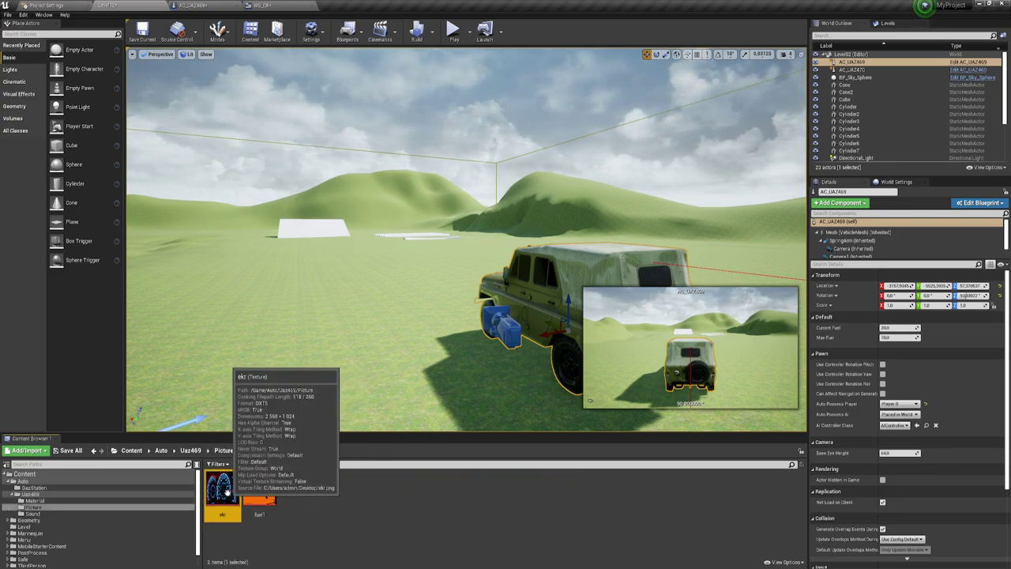
left_click(262, 5)
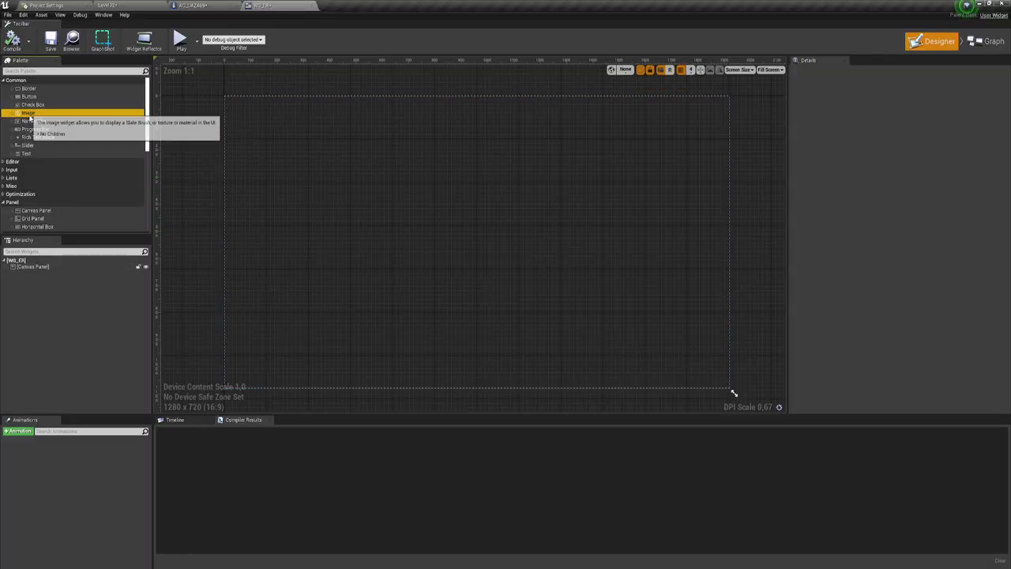
Add an Image to the canvas, anchored bottom-right, showing the ekr speedometer texture
mouse_move(28, 113)
left_mouse_down()
mouse_move(527, 271)
mouse_move(729, 388)
left_mouse_up()
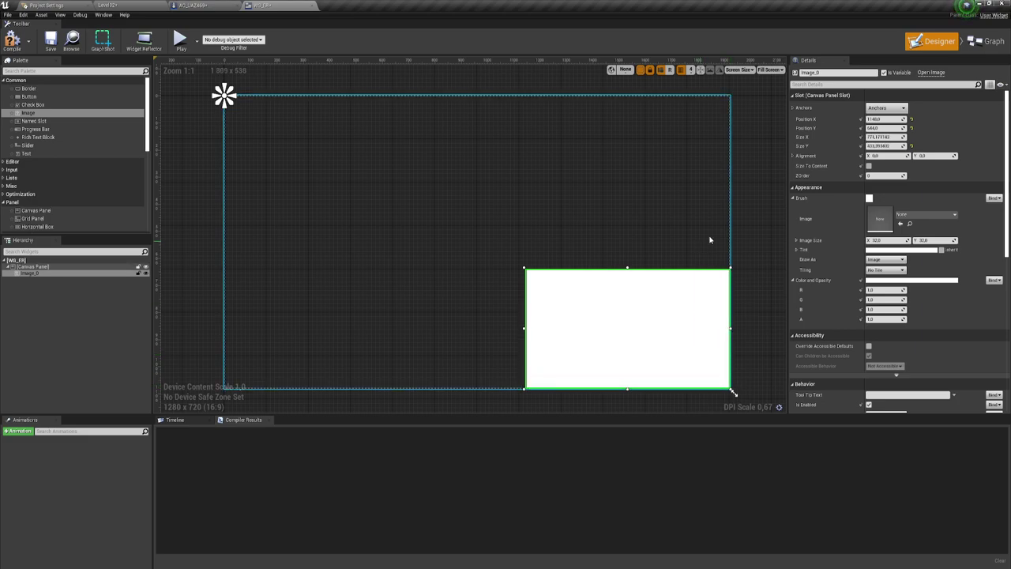
left_click(886, 107)
left_click(930, 197)
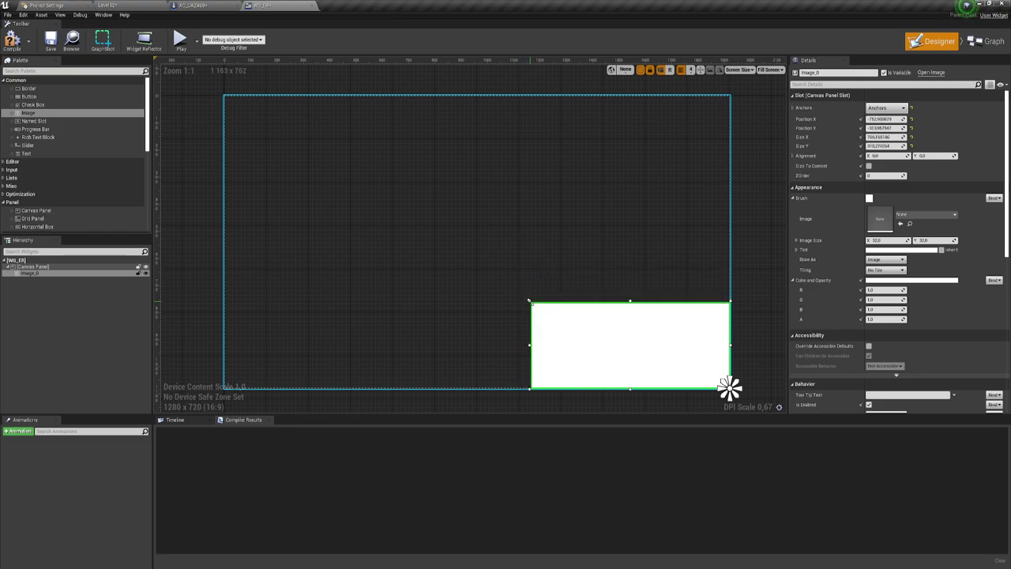
left_click(899, 223)
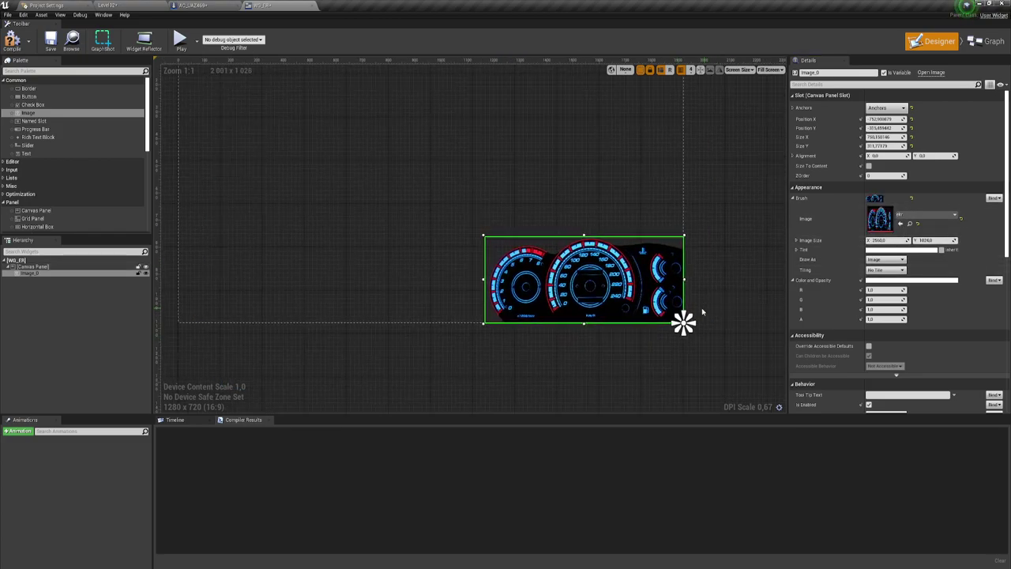
Lower the image's top edge slightly, recentre the view, and compile the widget
scroll(704, 307, "up", 6)
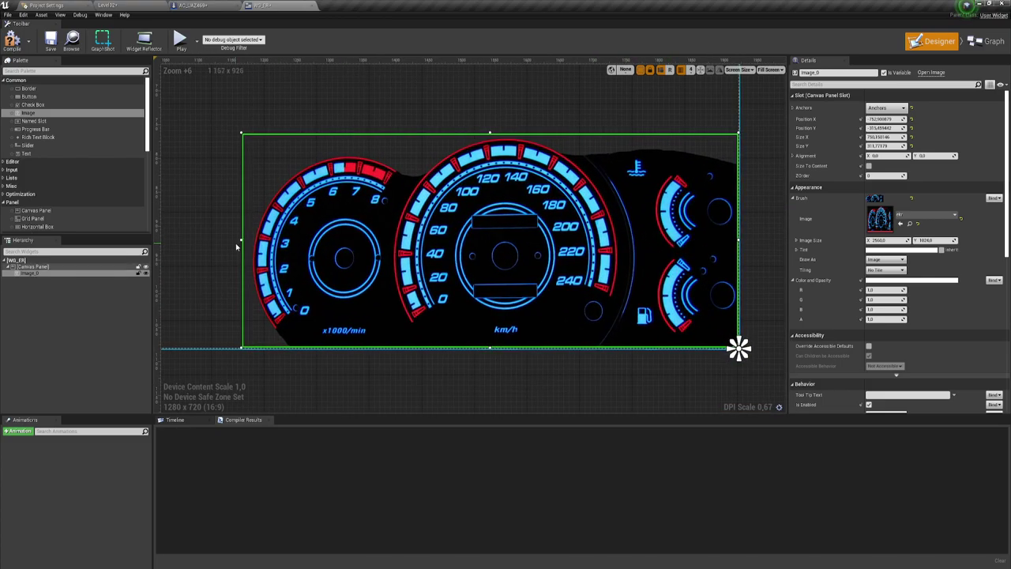
left_click_drag(492, 138, 491, 134)
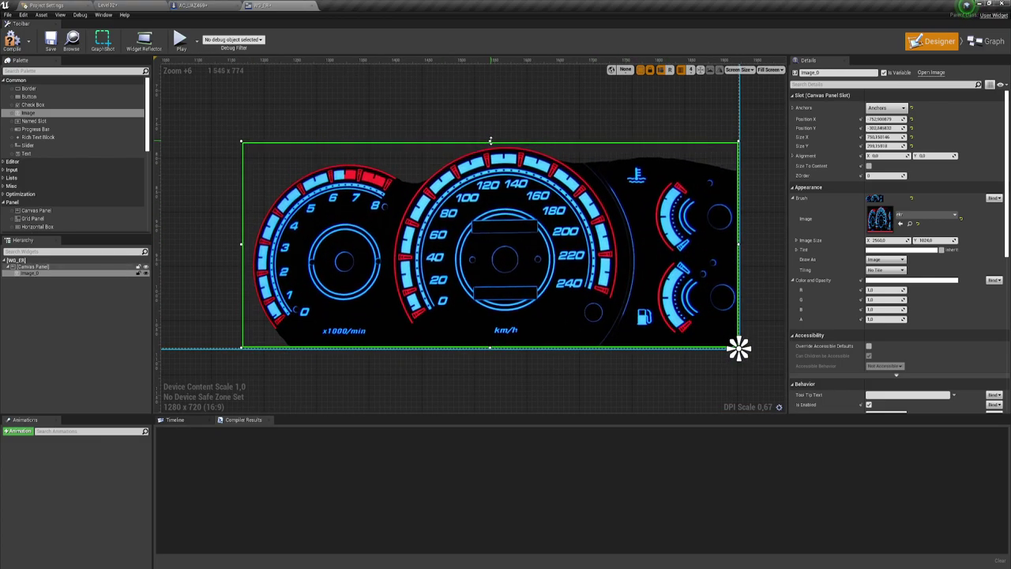
scroll(511, 216, "down", 1)
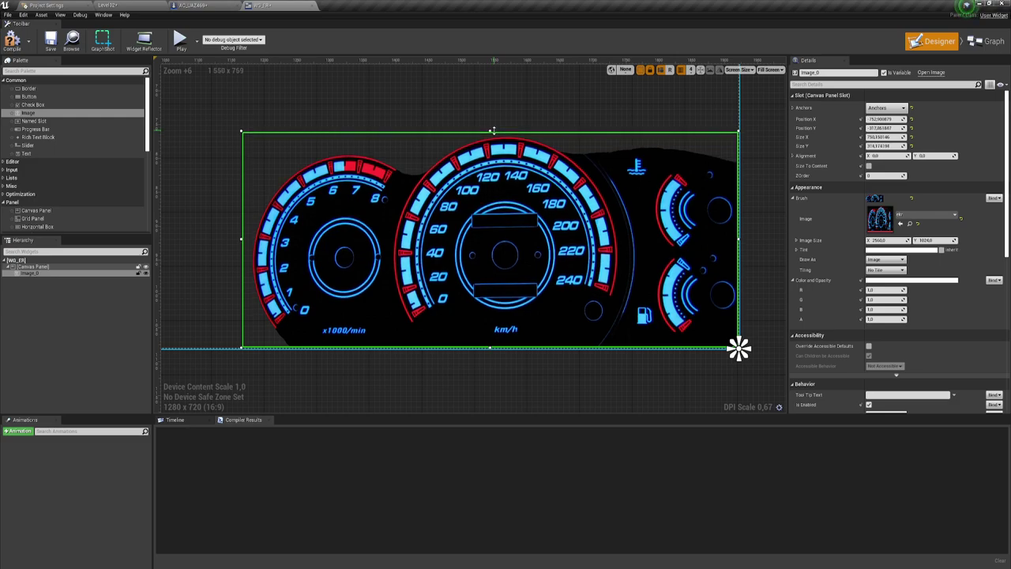
scroll(510, 216, "down", 2)
right_click_drag(497, 314, 517, 357)
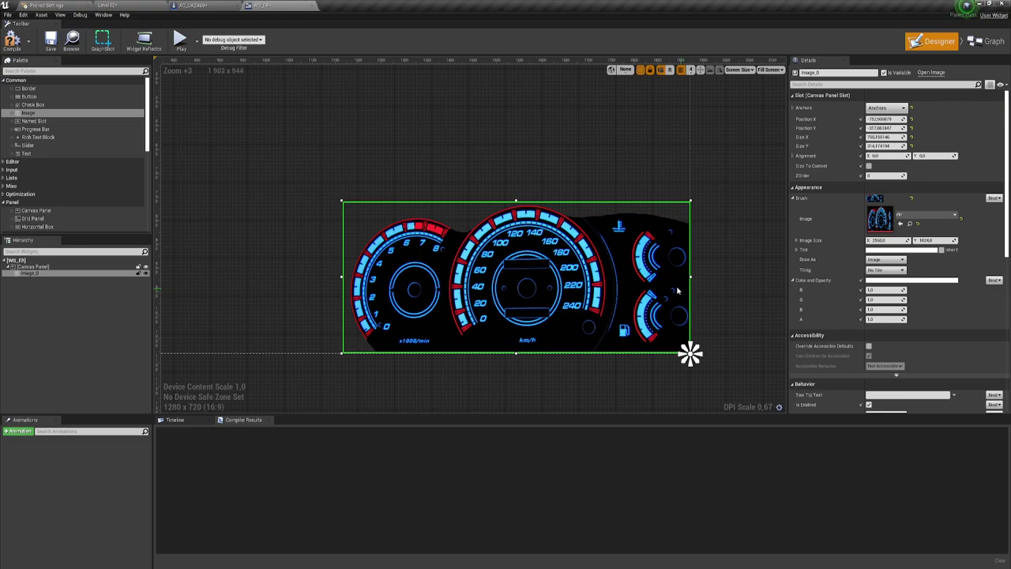
left_click(12, 39)
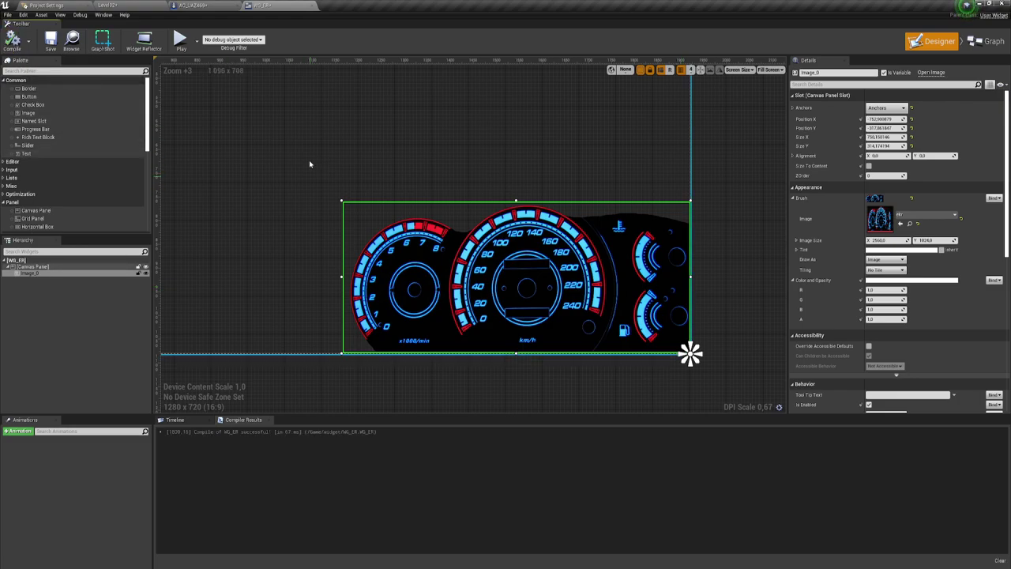
Select the fuel1 texture, then add Image_1 over the right-hand gauge using fuel1 as its brush
left_click(127, 7)
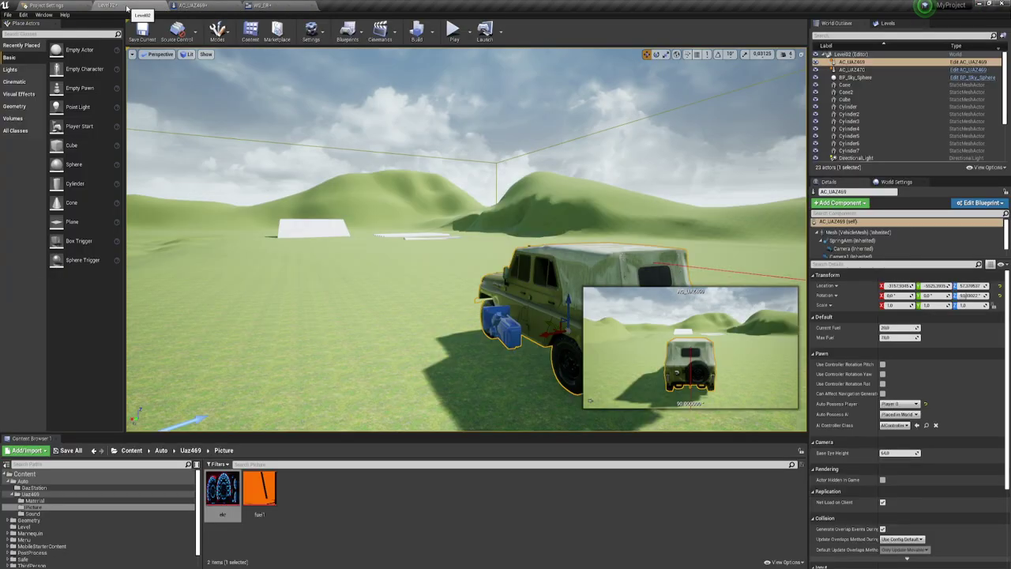
left_click(260, 493)
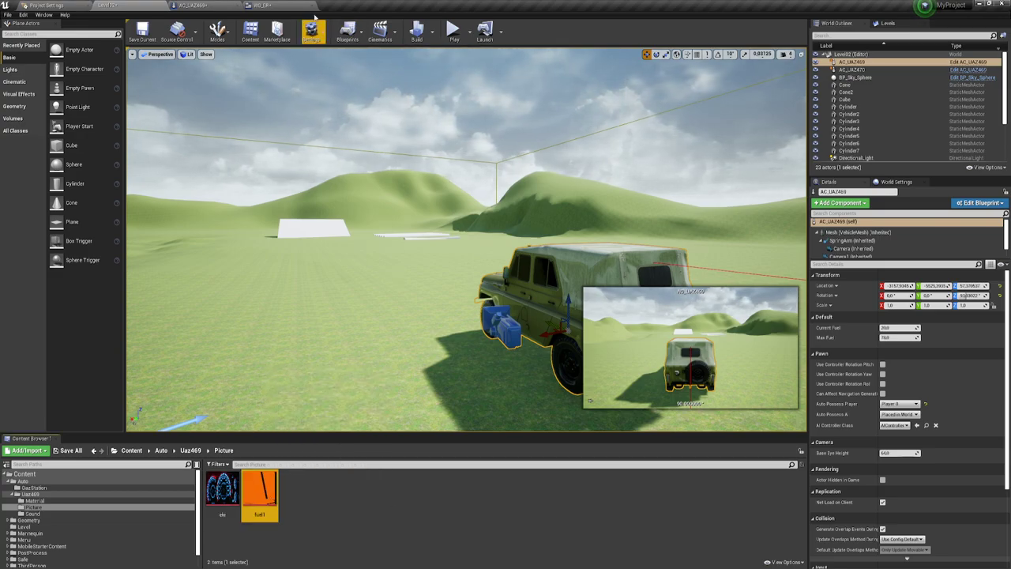
left_click(276, 6)
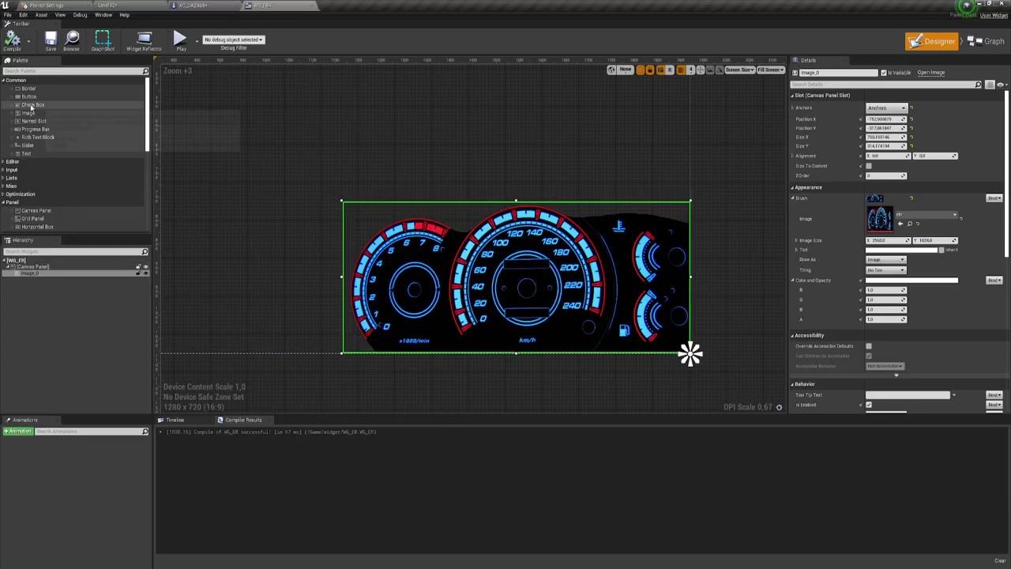
mouse_move(30, 113)
left_mouse_down()
mouse_move(677, 316)
mouse_move(671, 301)
mouse_move(669, 331)
mouse_move(685, 279)
left_mouse_up()
left_click_drag(679, 314, 684, 301)
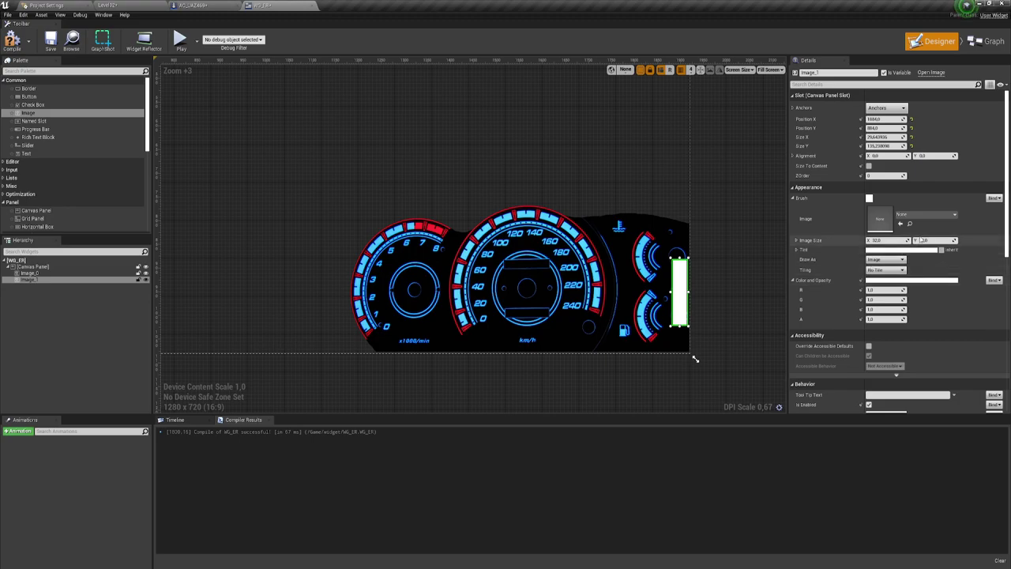
left_click(899, 223)
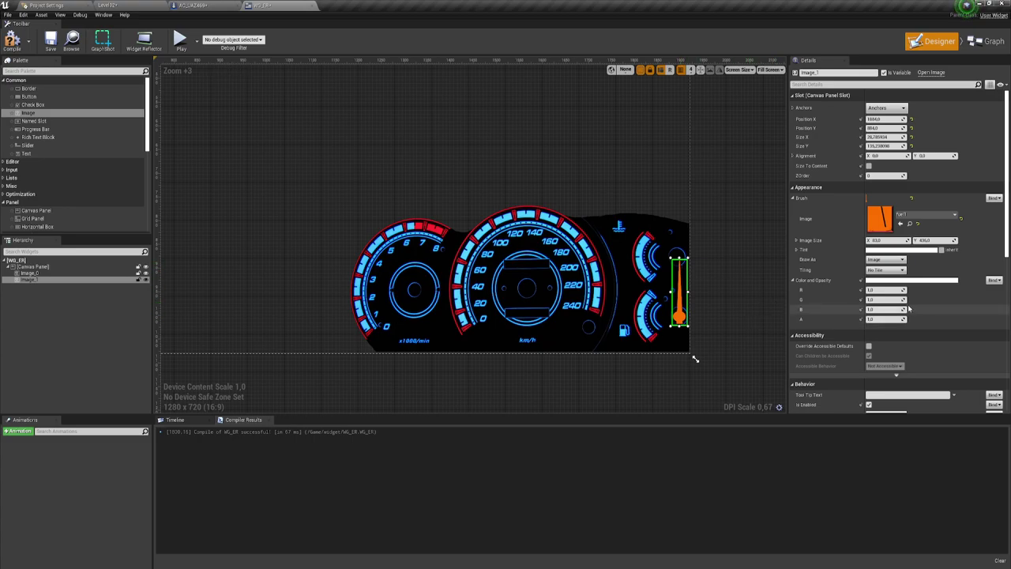
scroll(802, 308, "down", 5)
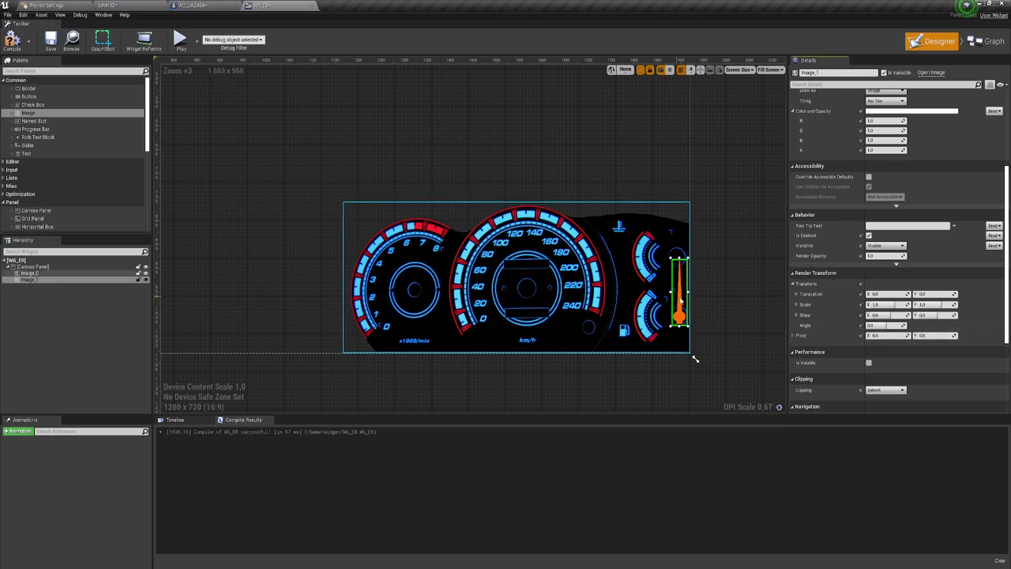
Test the needle's Render Transform angle at 90 and other values, then return it to 0
left_click(886, 324)
type("90")
key("Return")
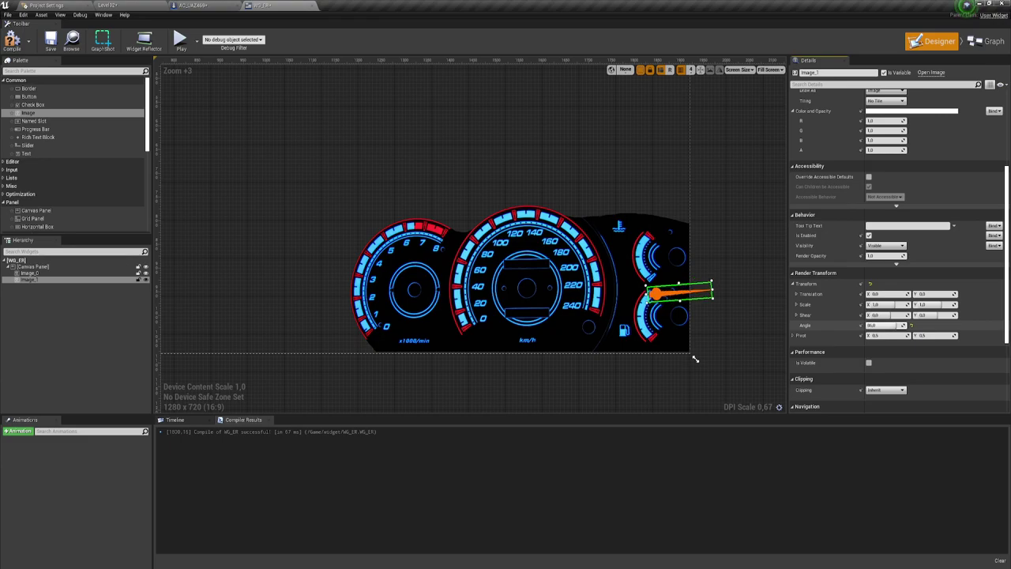
left_click_drag(886, 325, 865, 325)
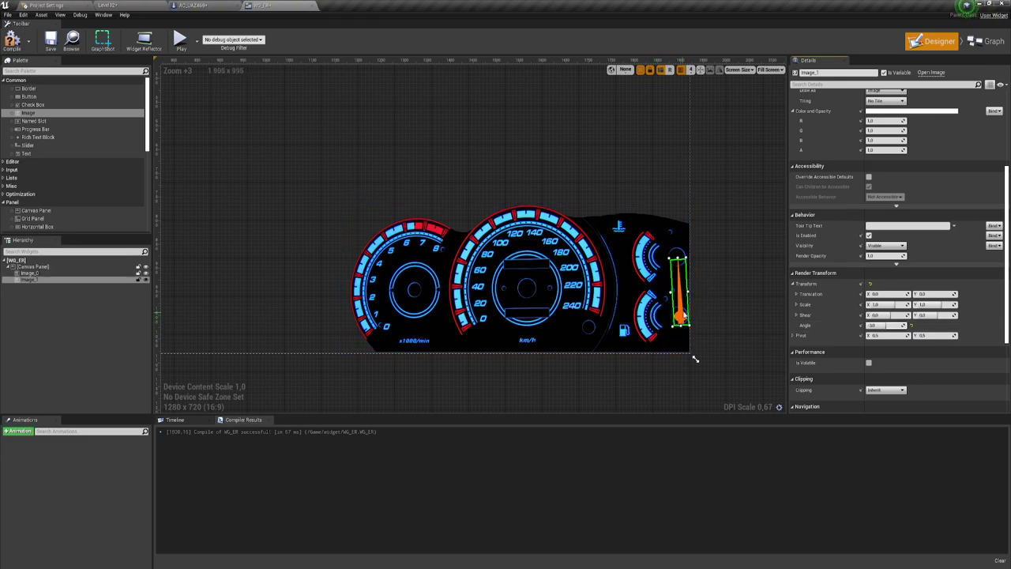
left_click(910, 325)
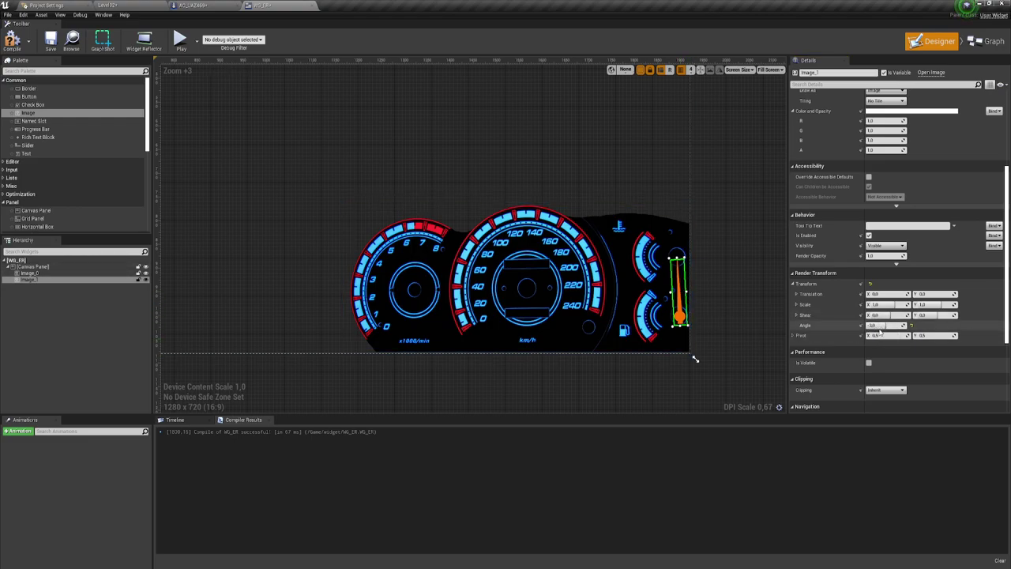
left_click_drag(882, 326, 845, 326)
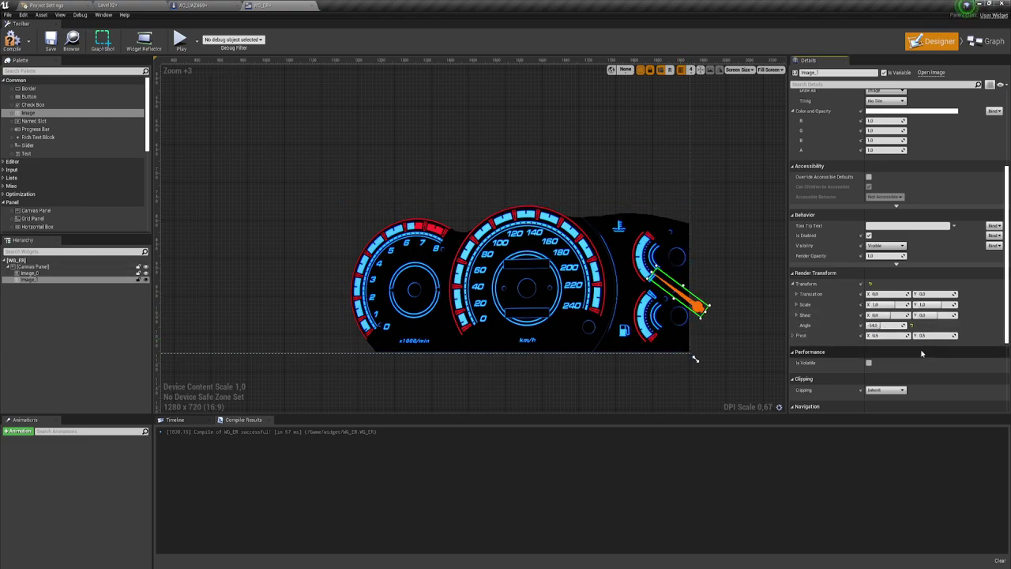
left_click(883, 326)
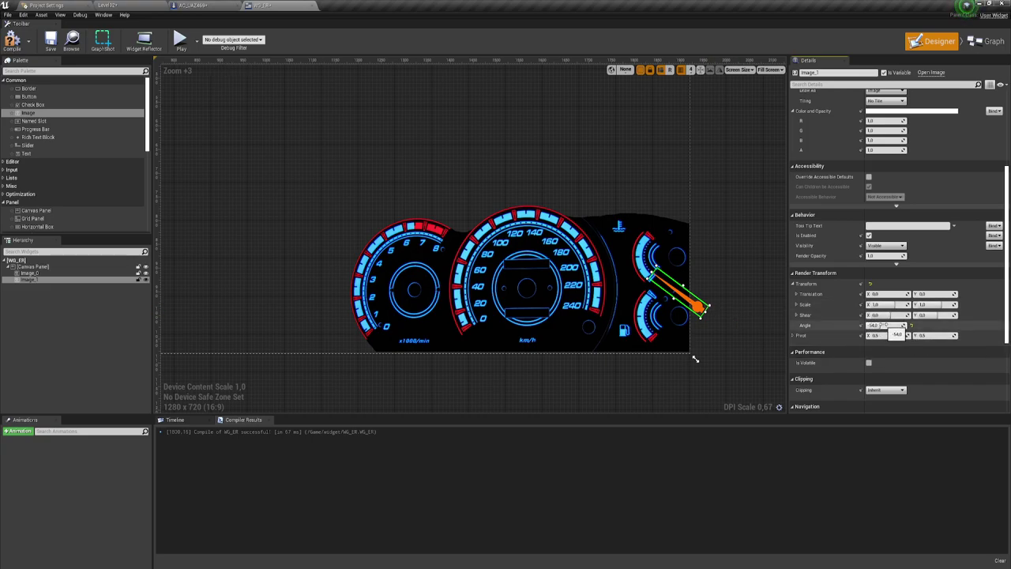
type("0")
key("Tab")
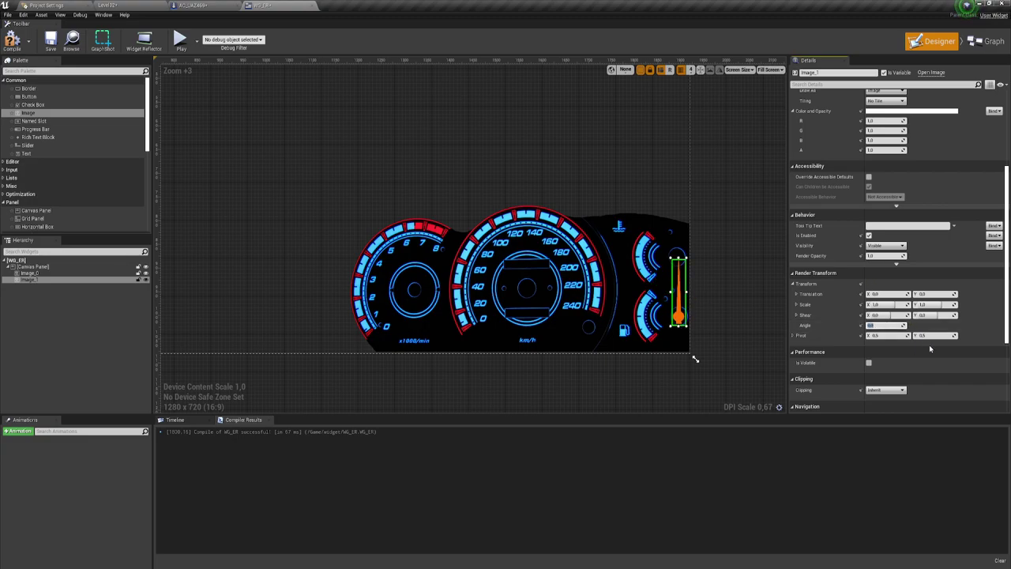
Set the needle's pivot Y to 0.85, test its swing, reset the angle to 0, and reposition it
key("Tab")
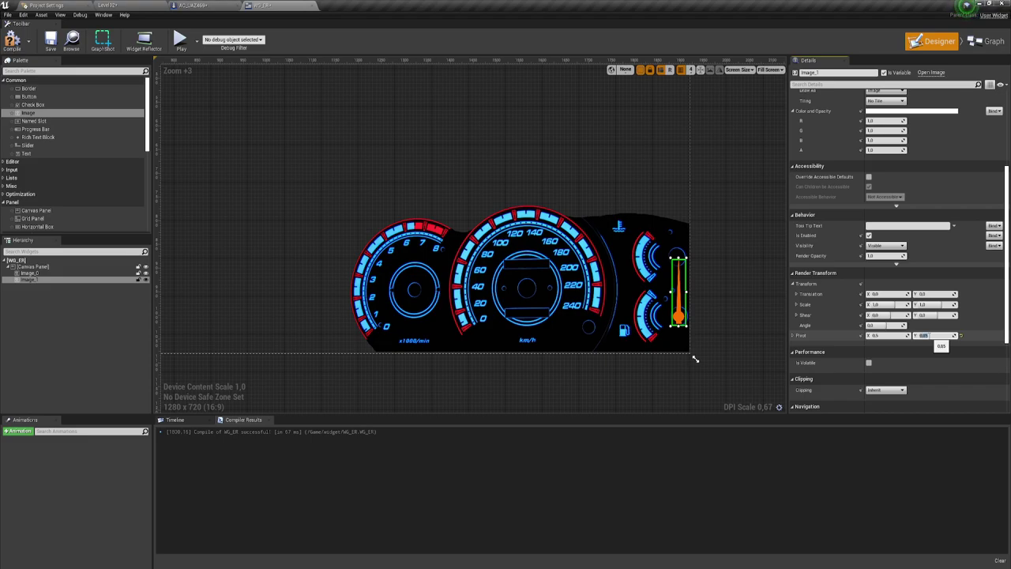
key("Return")
mouse_move(883, 326)
left_mouse_down()
mouse_move(868, 325)
mouse_move(883, 325)
left_mouse_up()
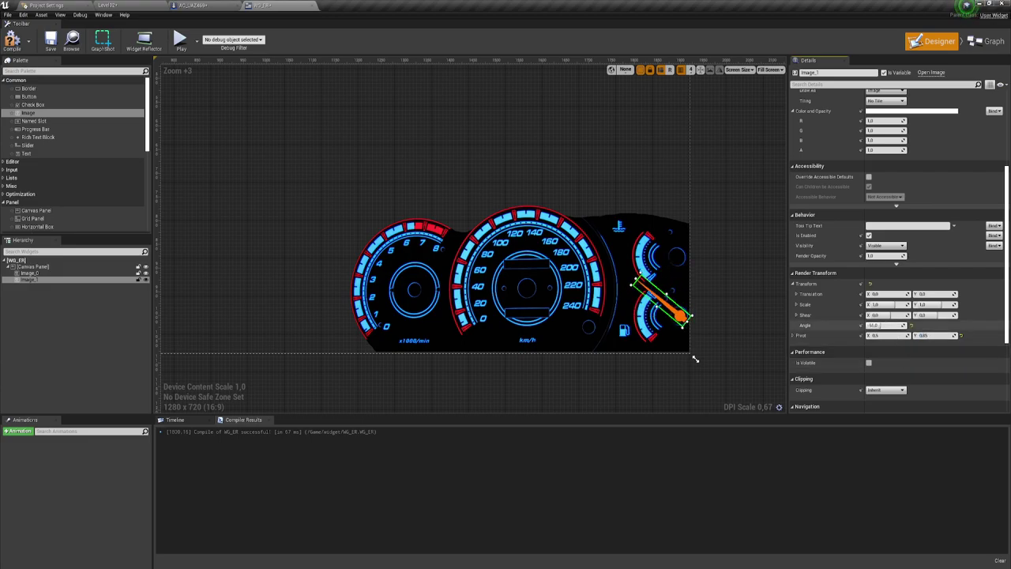
left_click(926, 334)
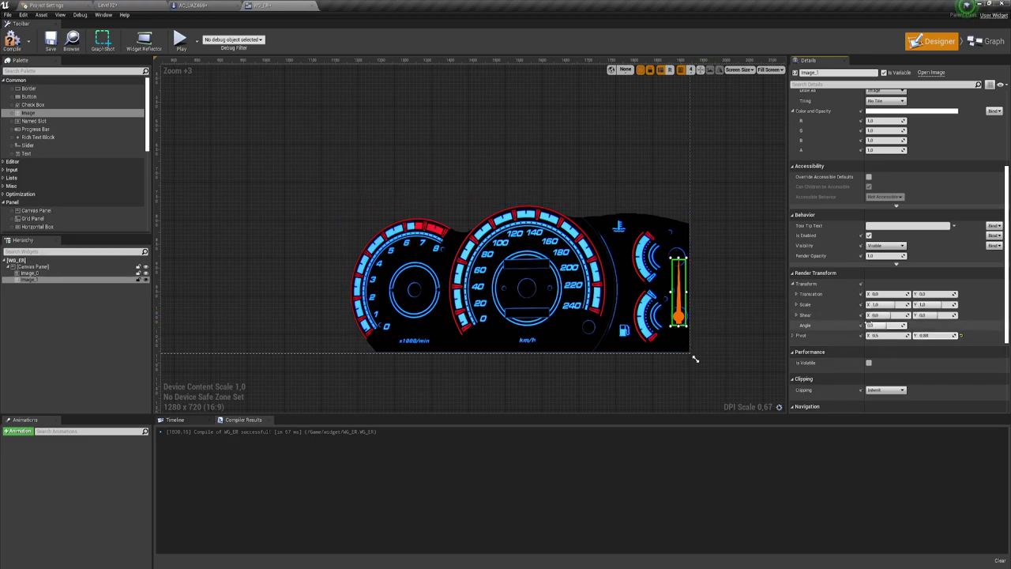
mouse_move(881, 325)
left_mouse_down()
mouse_move(939, 325)
mouse_move(880, 325)
left_mouse_up()
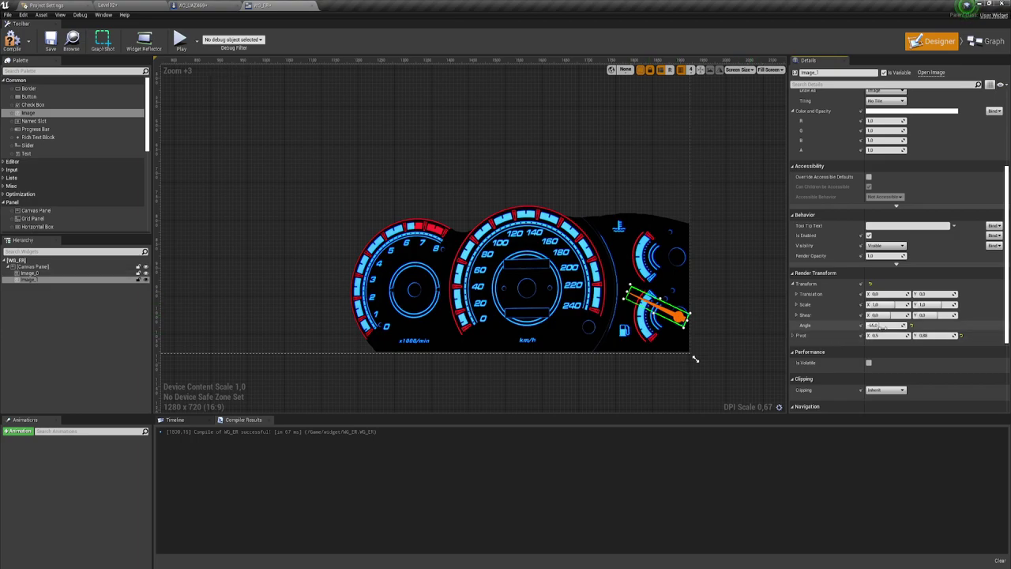
type("0")
key("Return")
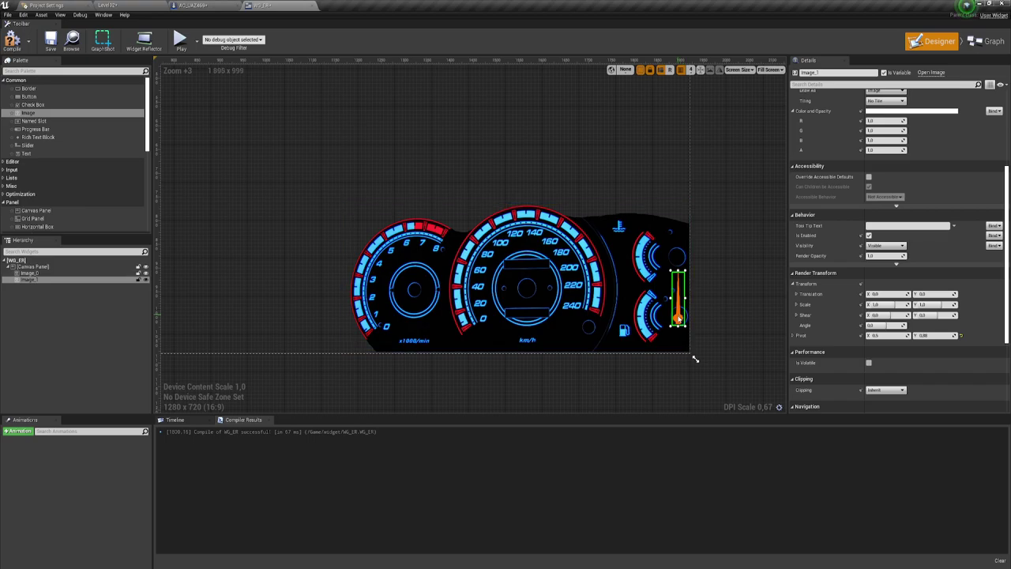
left_click_drag(678, 314, 680, 317)
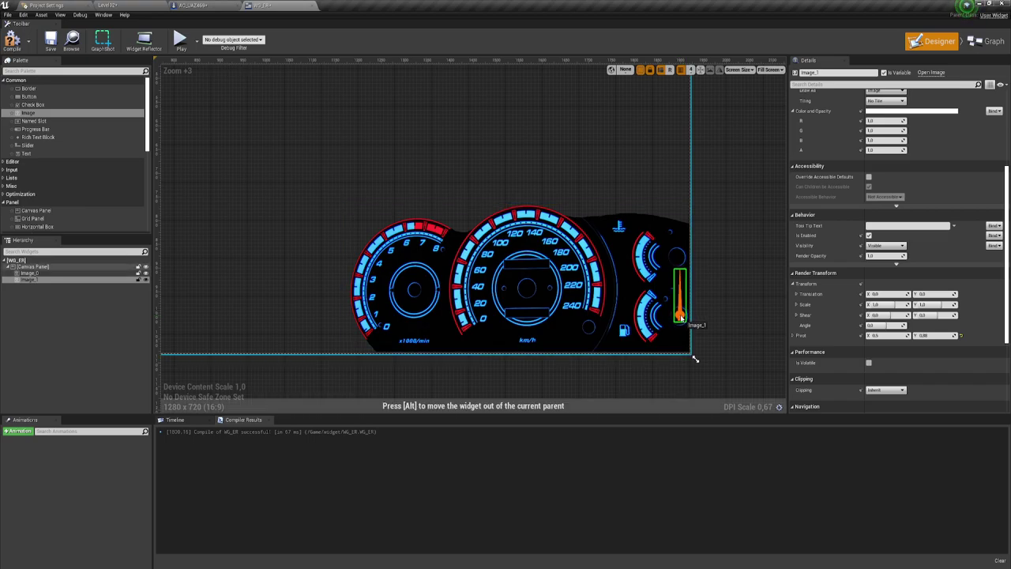
Zoom onto the fuel gauge and rotate the needle to find its empty-position angle
scroll(693, 356, "up", 1)
scroll(699, 349, "up", 4)
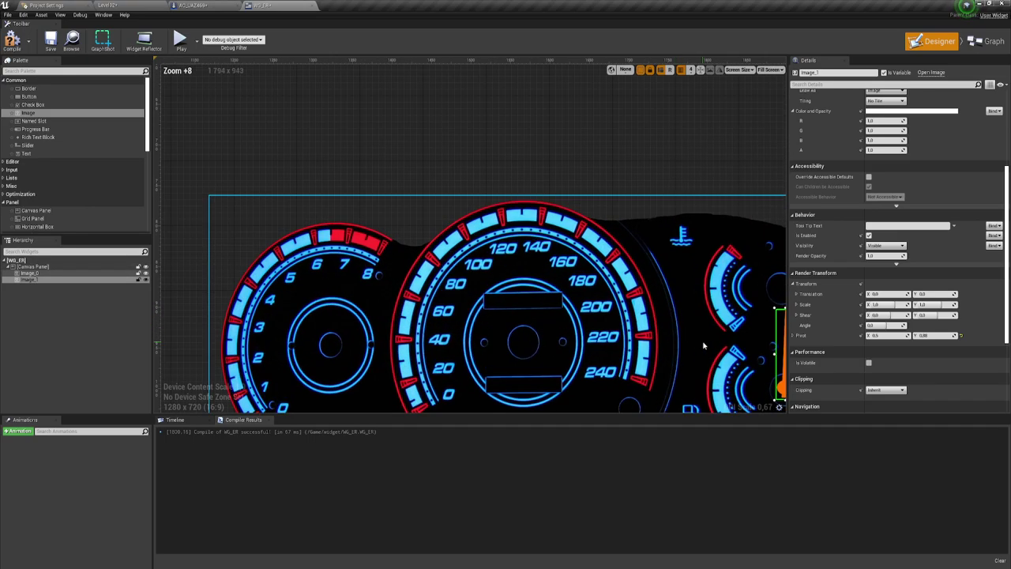
mouse_move(703, 346)
right_mouse_down()
mouse_move(523, 260)
mouse_move(526, 309)
right_mouse_up()
scroll(608, 324, "up", 4)
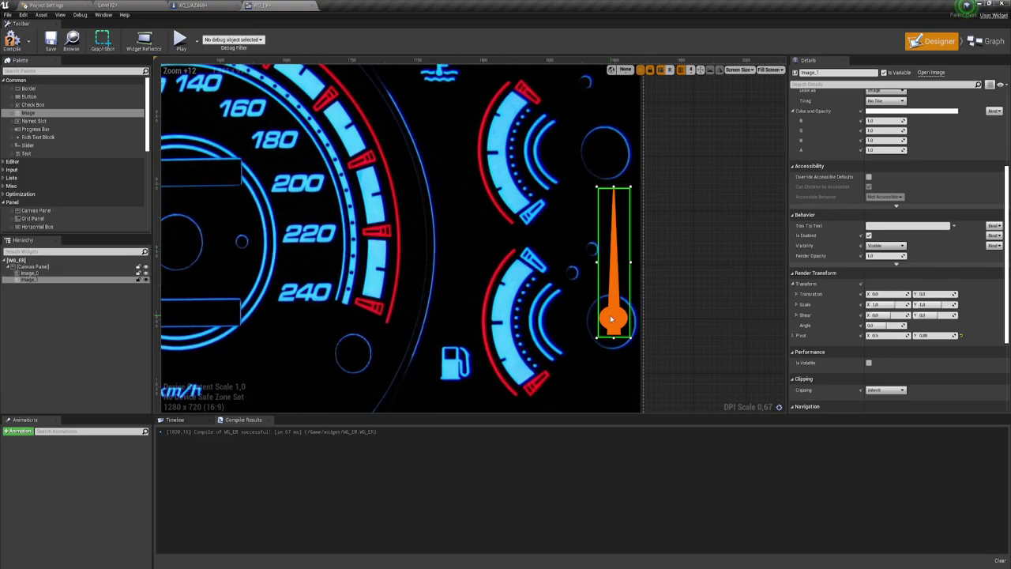
left_click_drag(611, 319, 611, 324)
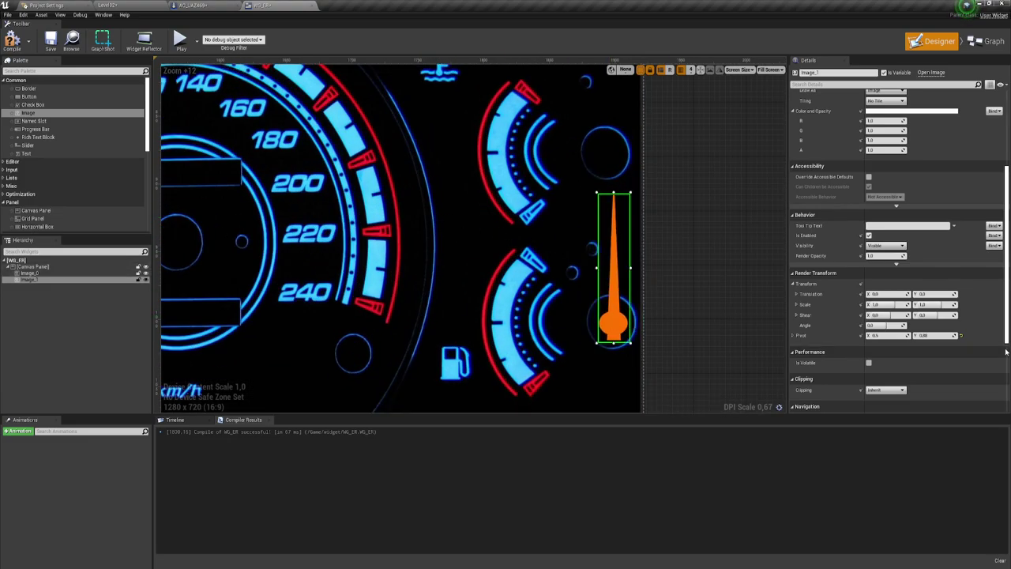
mouse_move(884, 324)
left_mouse_down()
mouse_move(837, 325)
mouse_move(932, 324)
mouse_move(861, 325)
left_mouse_up()
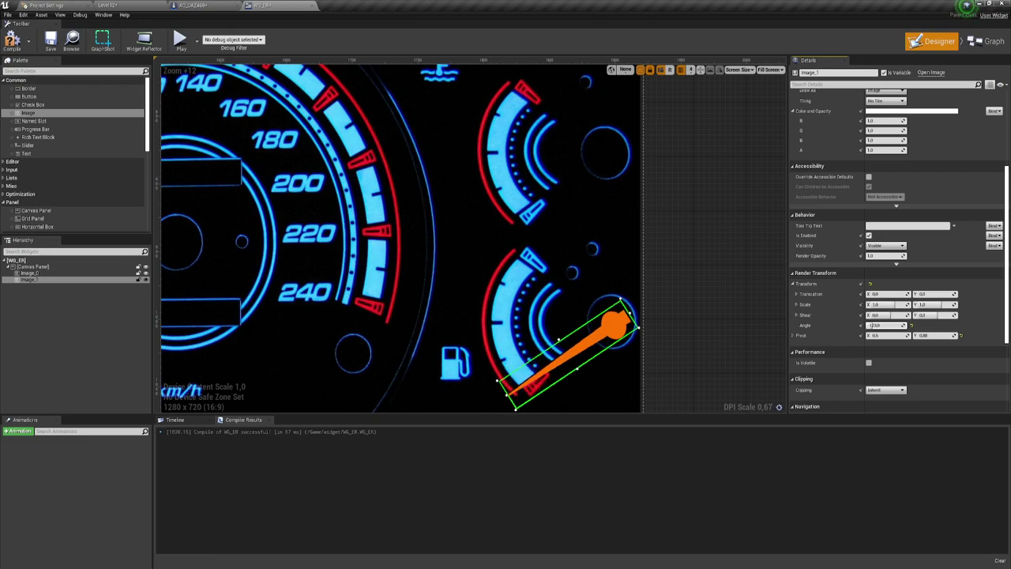
left_click(887, 326)
key("Return")
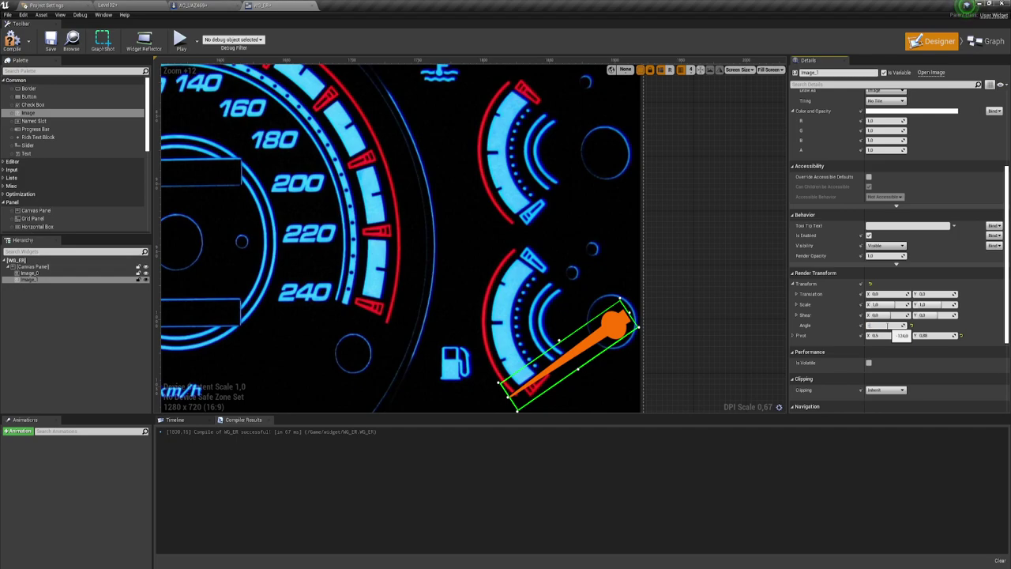
key("Return")
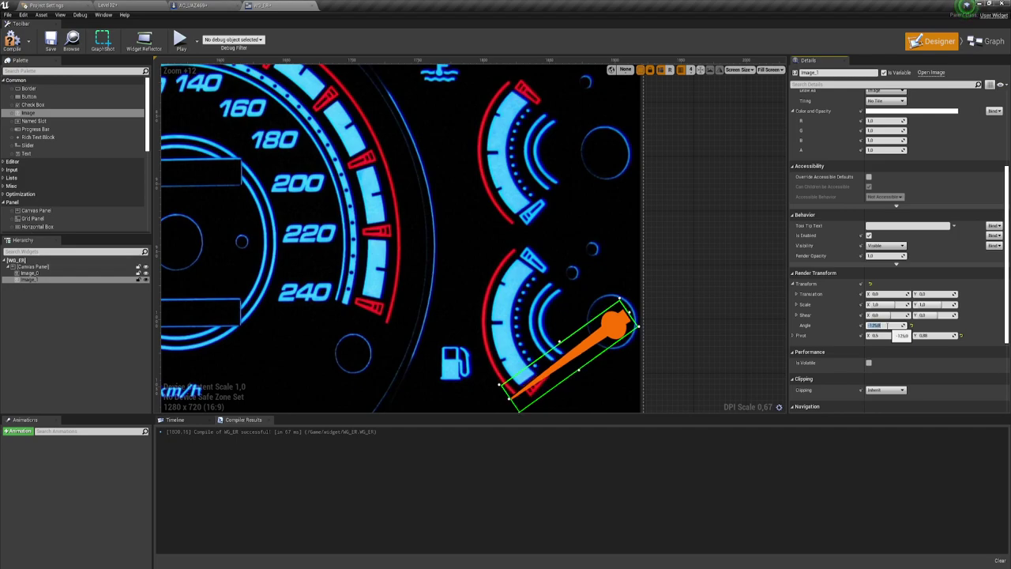
left_click(884, 325)
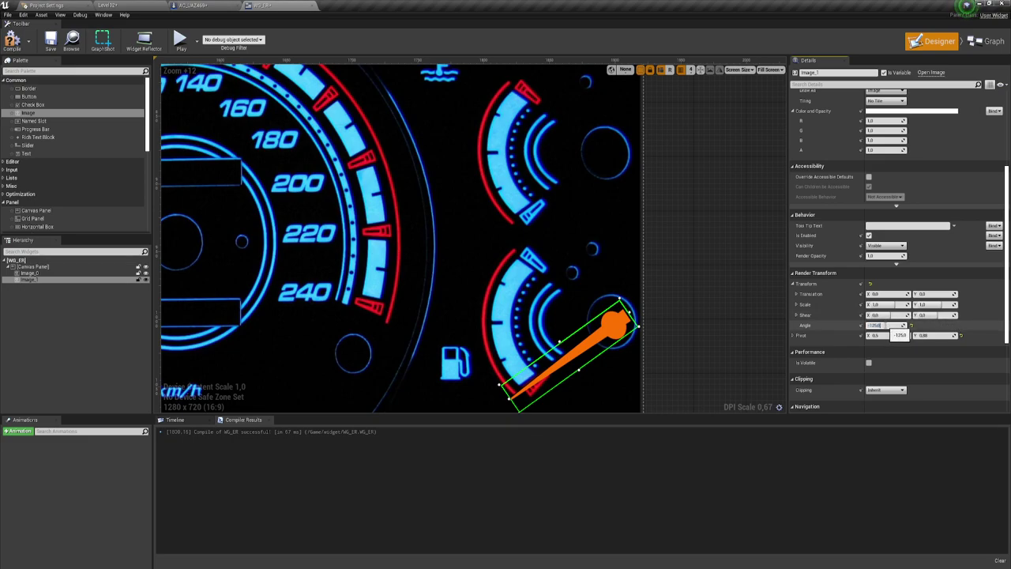
key("Return")
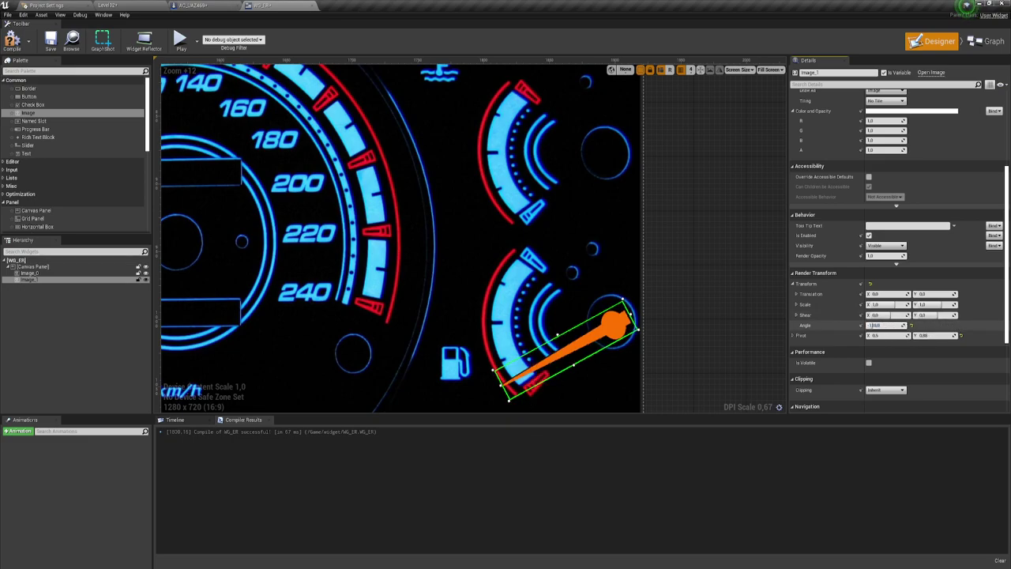
Find the needle's full-position angle, then rotate it back to empty at -125
mouse_move(885, 325)
left_mouse_down()
mouse_move(924, 325)
mouse_move(883, 326)
left_mouse_up()
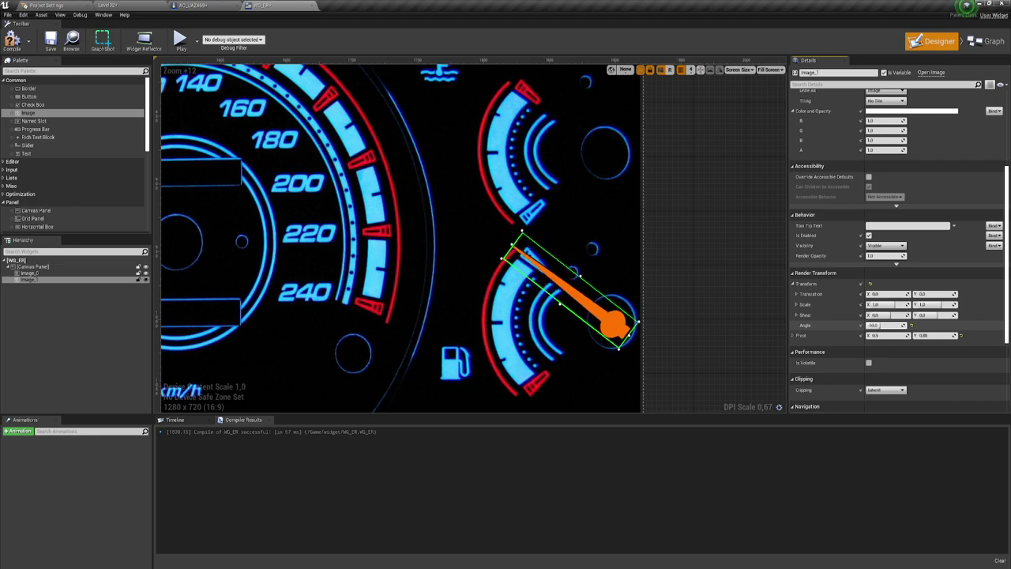
left_click_drag(883, 326, 880, 325)
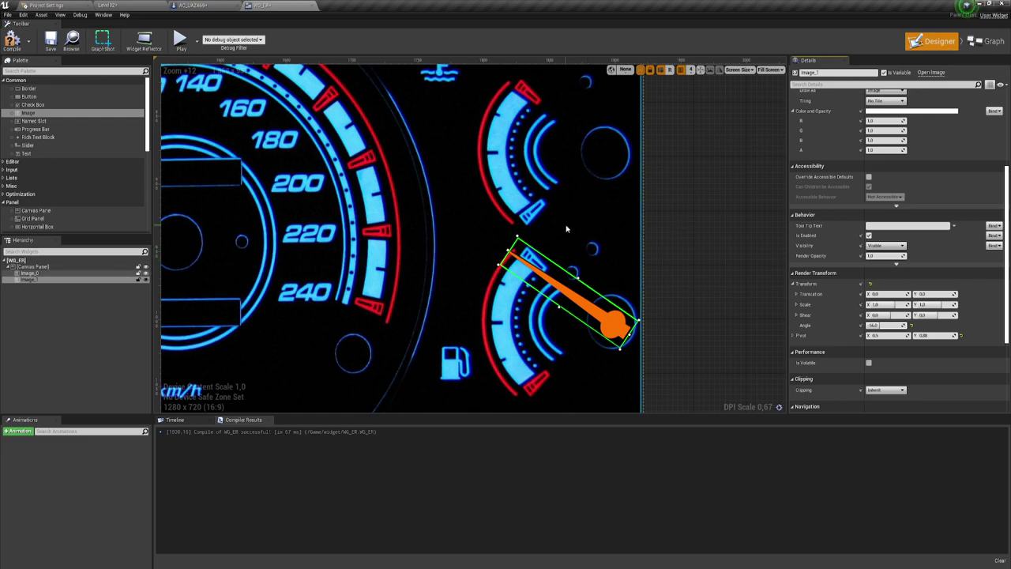
scroll(565, 229, "down", 1)
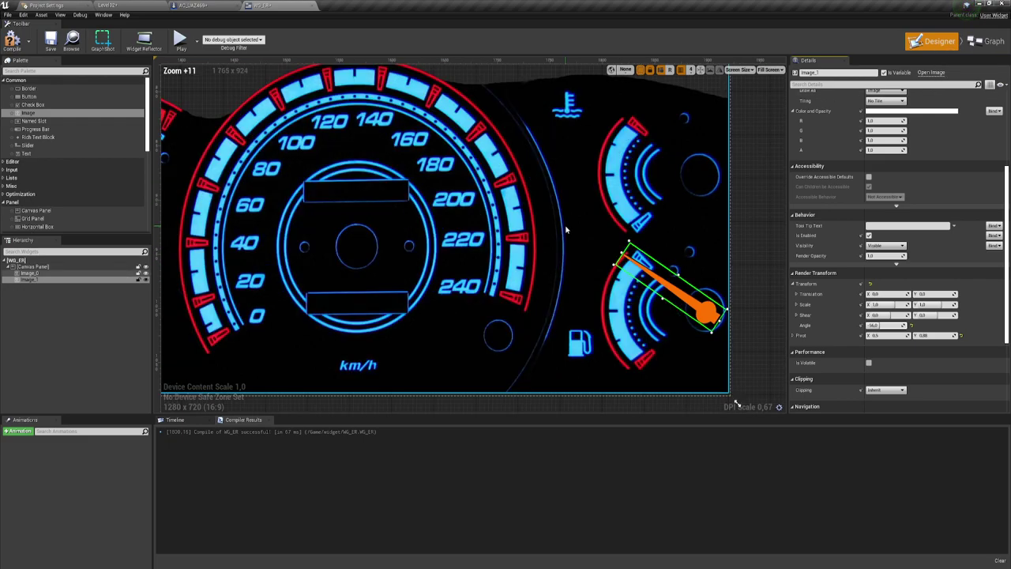
left_click(883, 325)
key("Return")
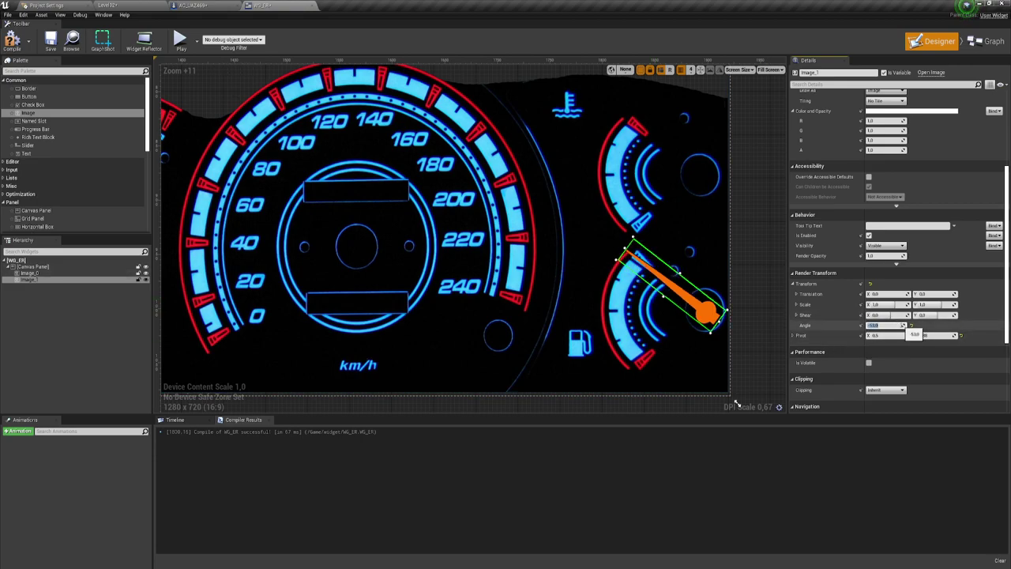
left_click_drag(884, 325, 916, 325)
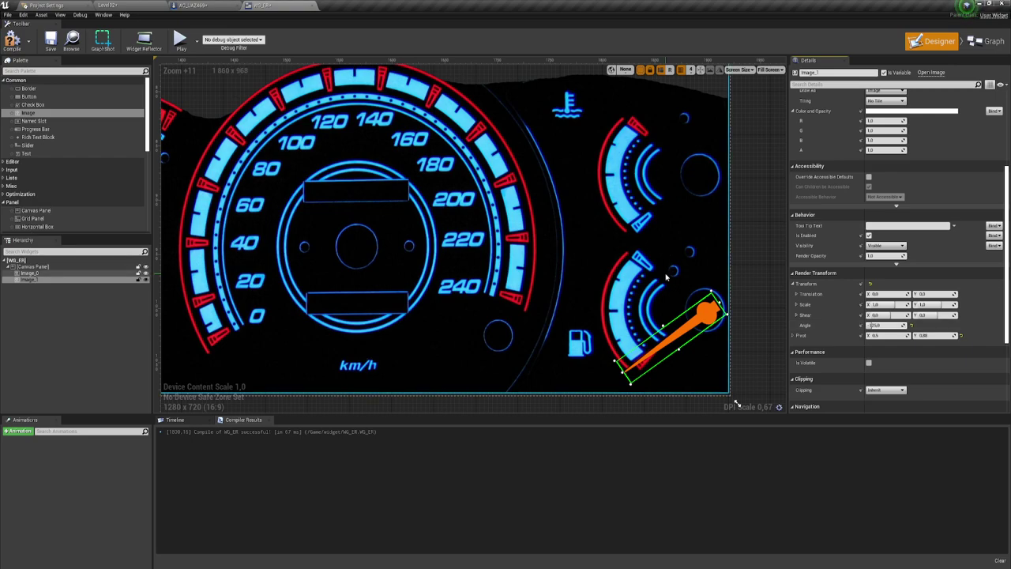
scroll(495, 237, "down", 2)
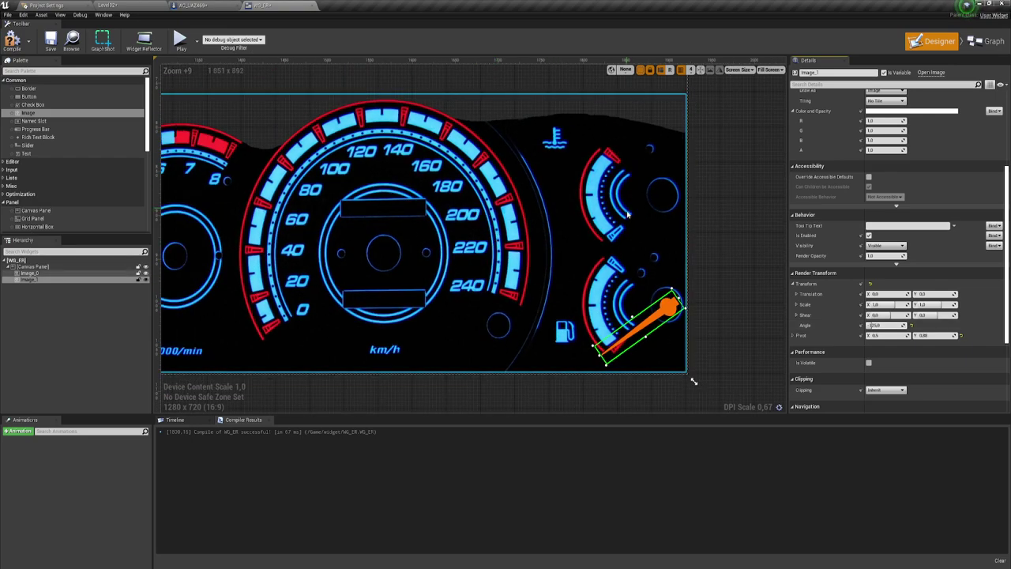
Switch to the WG_ER graph and add a new function to the Blueprint
left_click(987, 41)
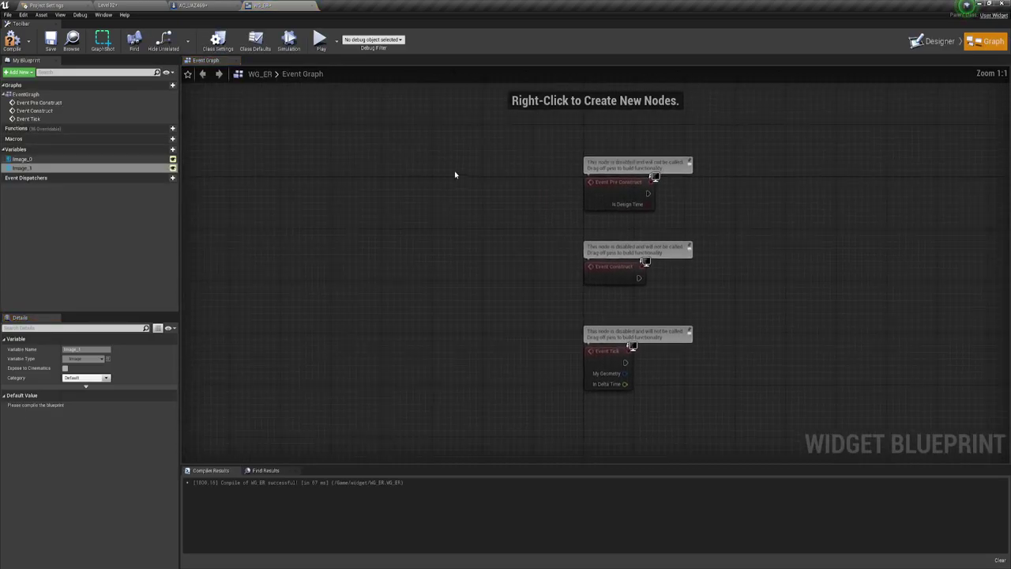
right_click_drag(941, 108, 685, 129)
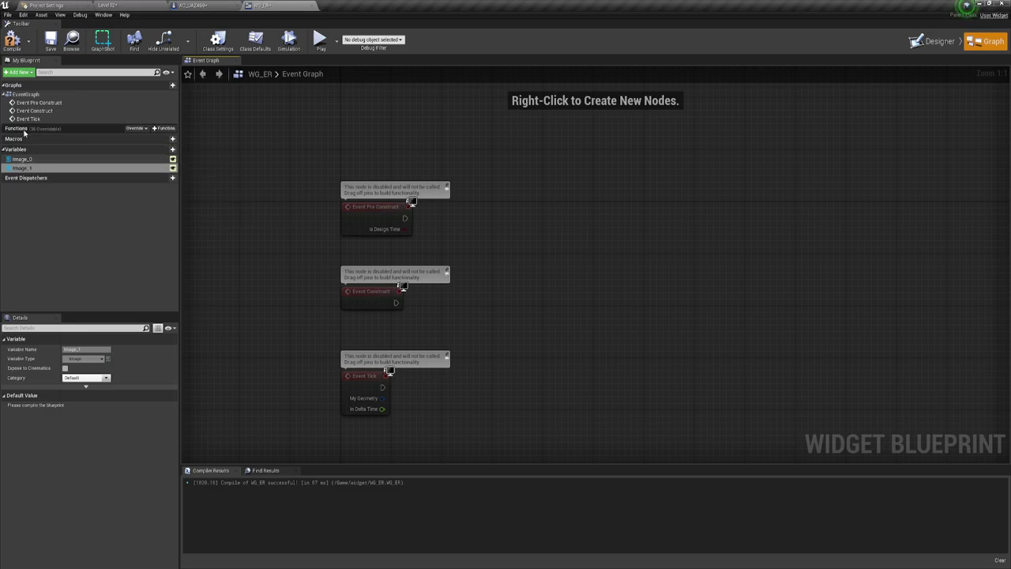
left_click(166, 129)
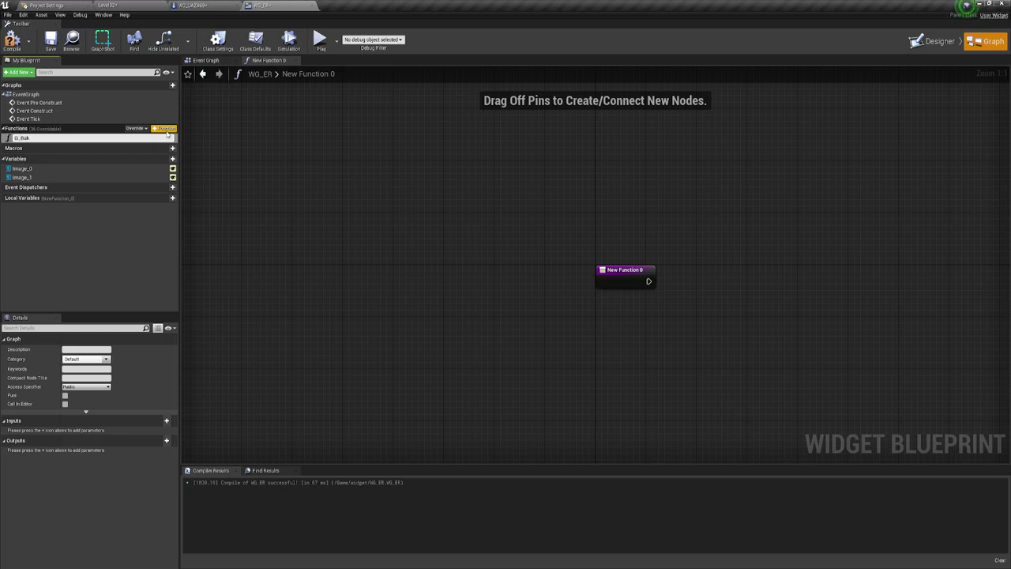
type("W")
Name the function WG_Bak, place an Image_1 getter in its graph, and return to the Designer
key("Return")
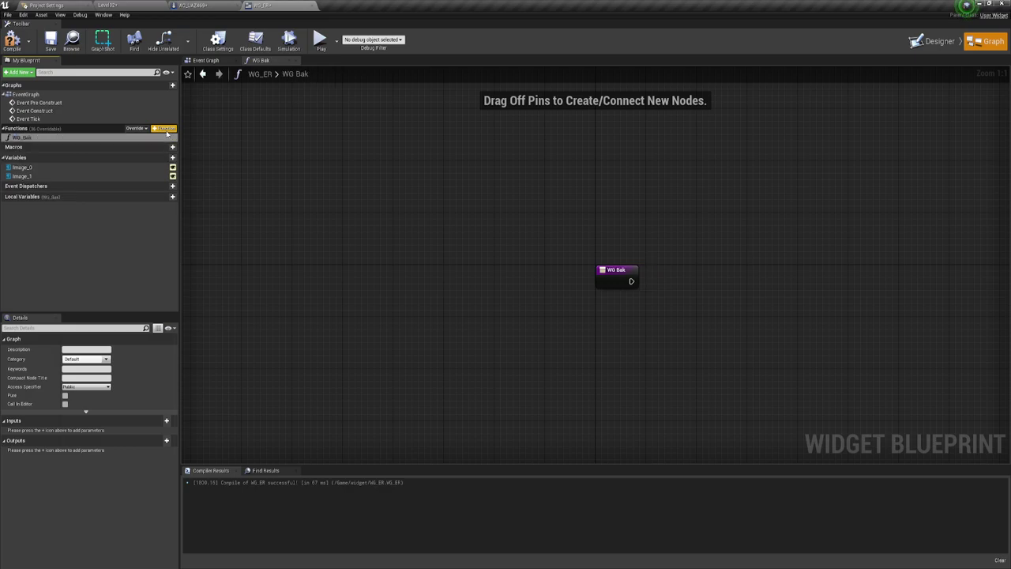
right_click_drag(645, 309, 451, 303)
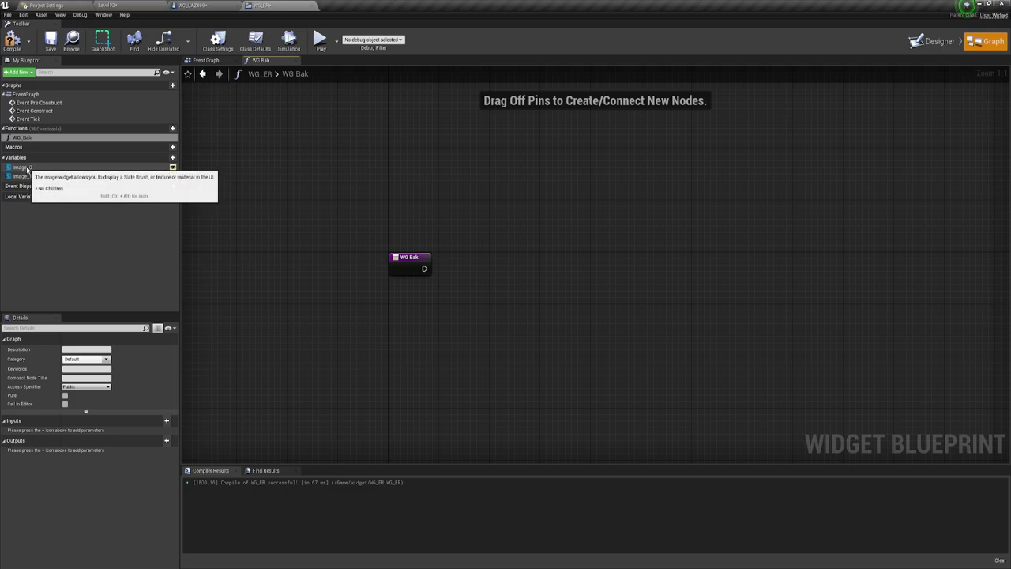
left_click_drag(22, 176, 390, 297)
left_click(408, 301)
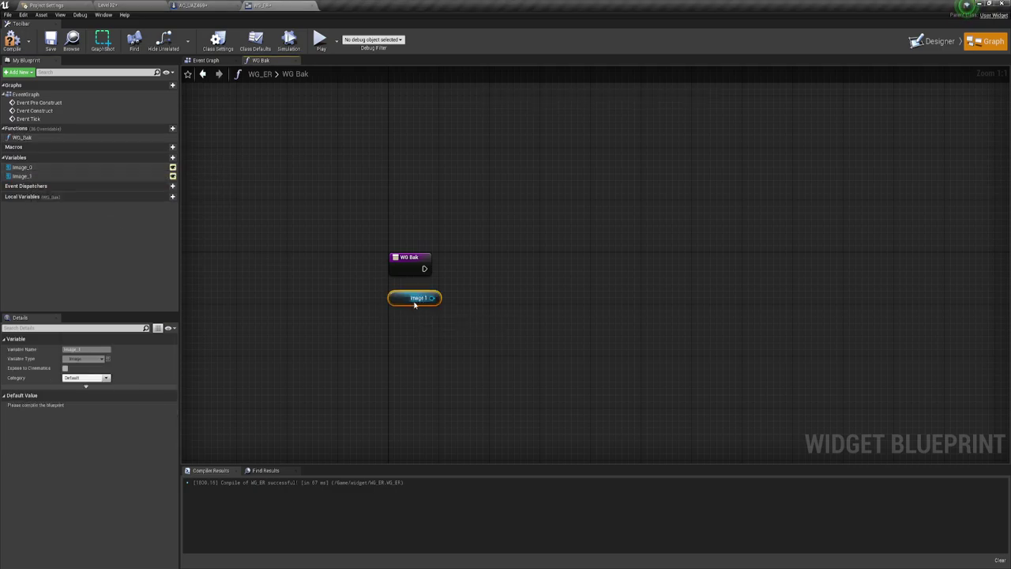
left_click(935, 41)
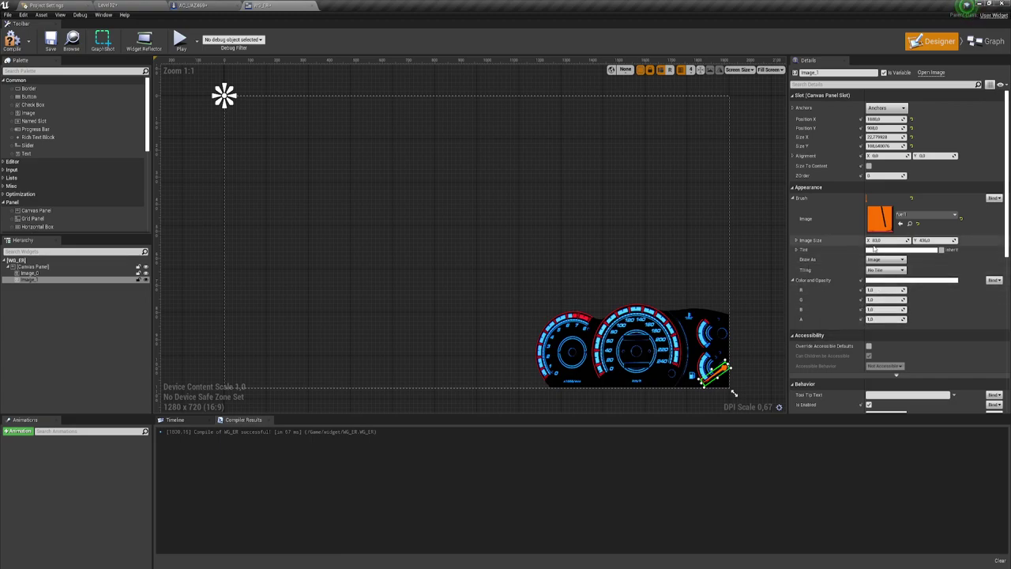
Scroll the Details panel to Render Transform, then return to the WG_Bak function graph
scroll(887, 297, "down", 2)
scroll(887, 297, "down", 2)
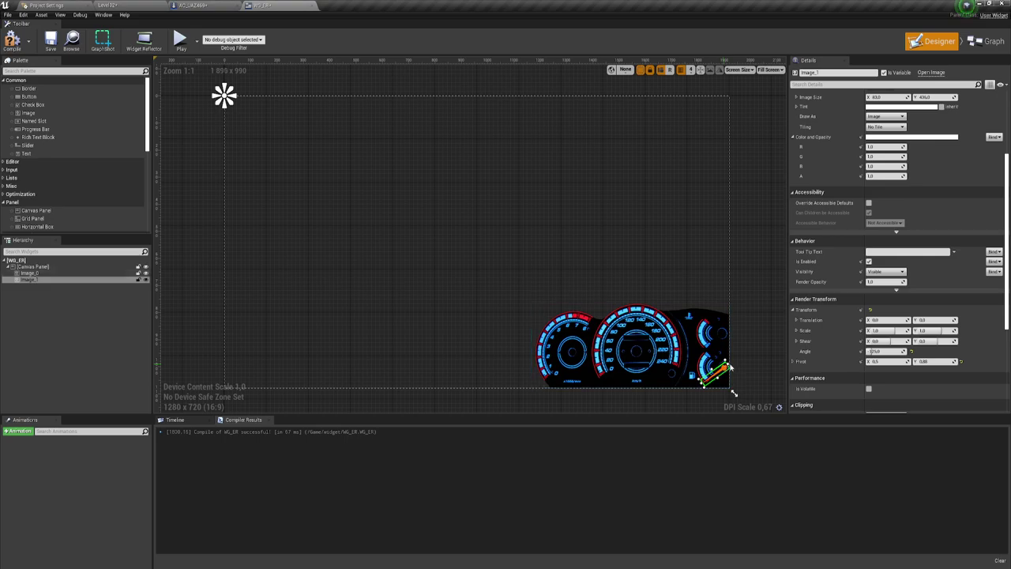
scroll(731, 387, "up", 4)
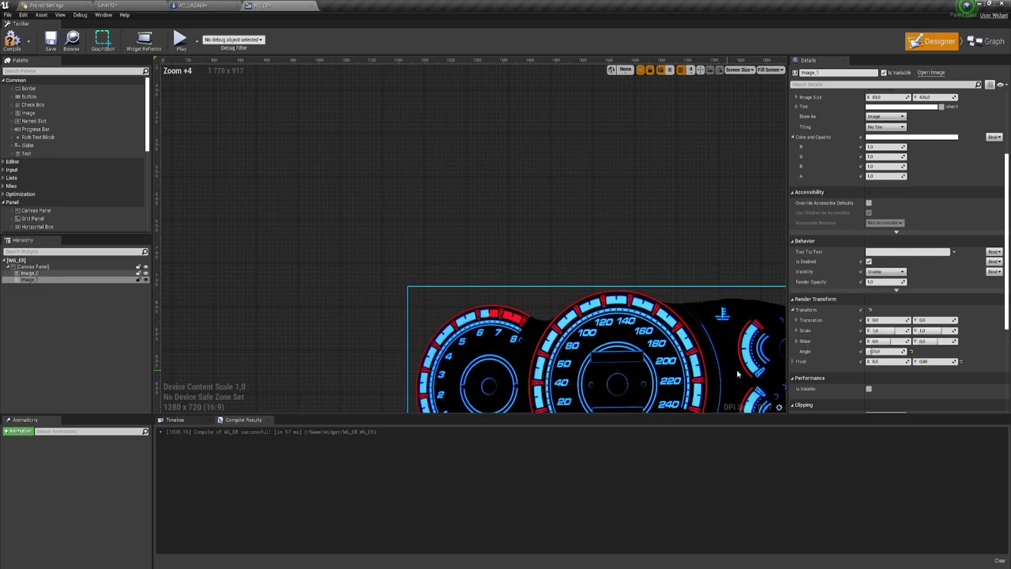
left_click(985, 41)
Add a Set Render Transform Angle node targeting Image 1
left_click_drag(434, 298, 478, 254)
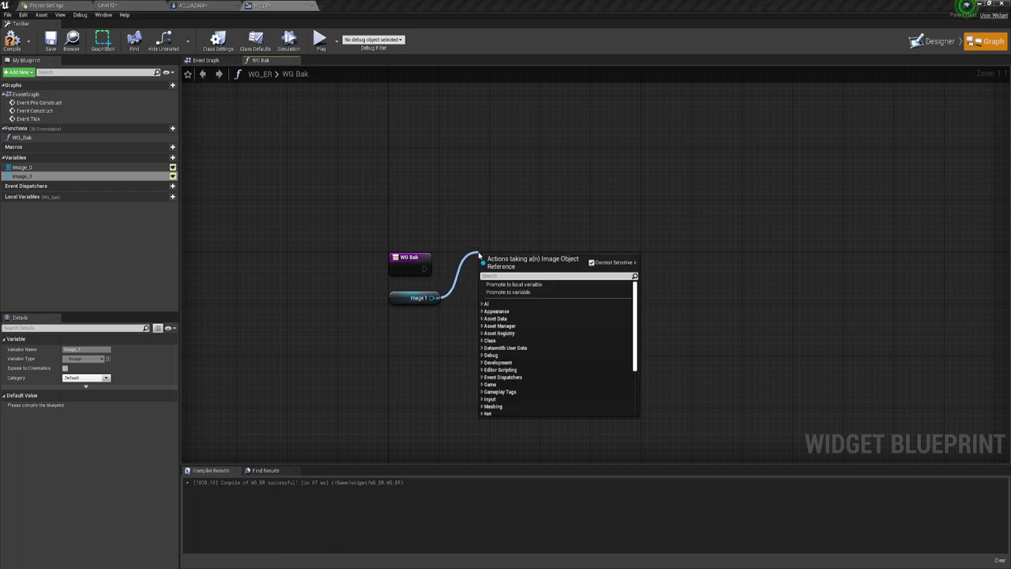
type("ang")
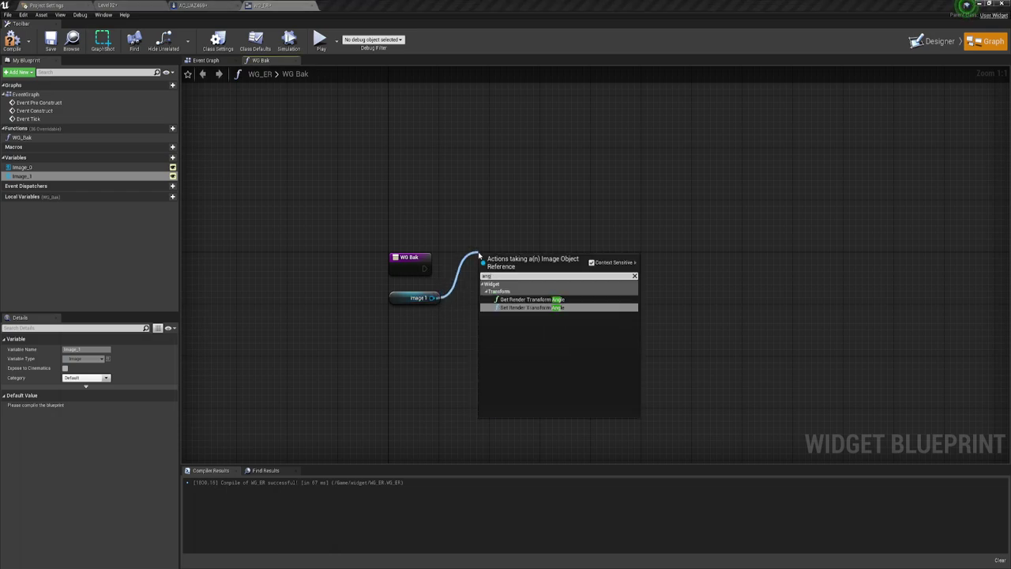
left_click(546, 308)
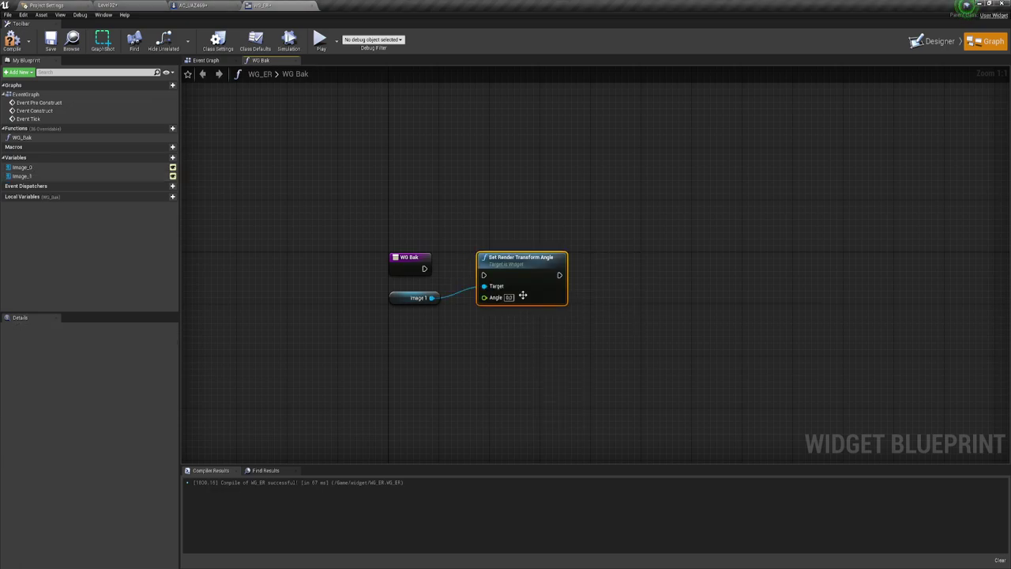
mouse_move(513, 271)
left_mouse_down()
mouse_move(587, 271)
mouse_move(509, 315)
left_mouse_up()
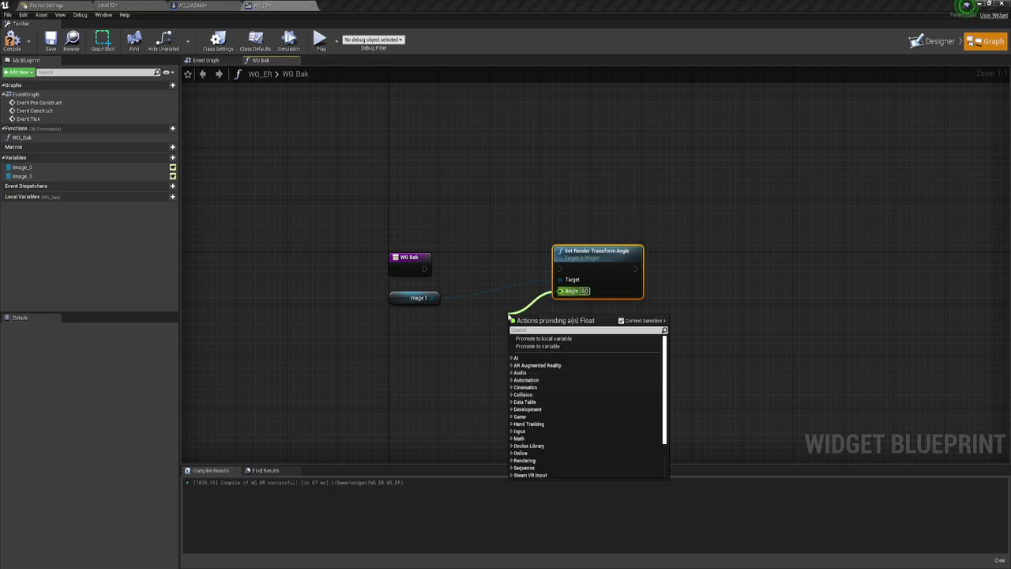
Feed the Angle from a Lerp with A -125 and B -55, and wire WG Bak's execution to the setter
type("ler")
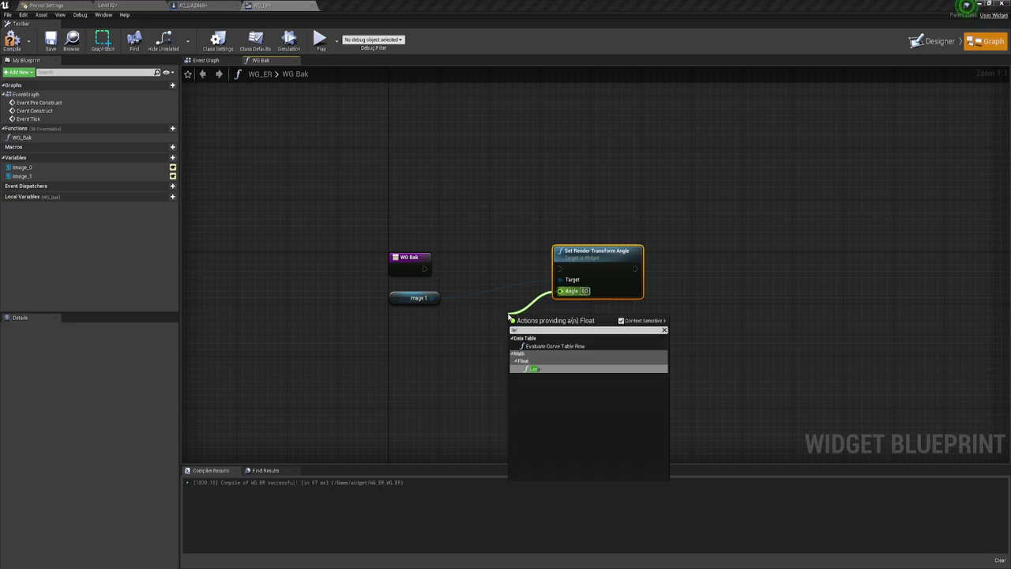
type("p")
key("Return")
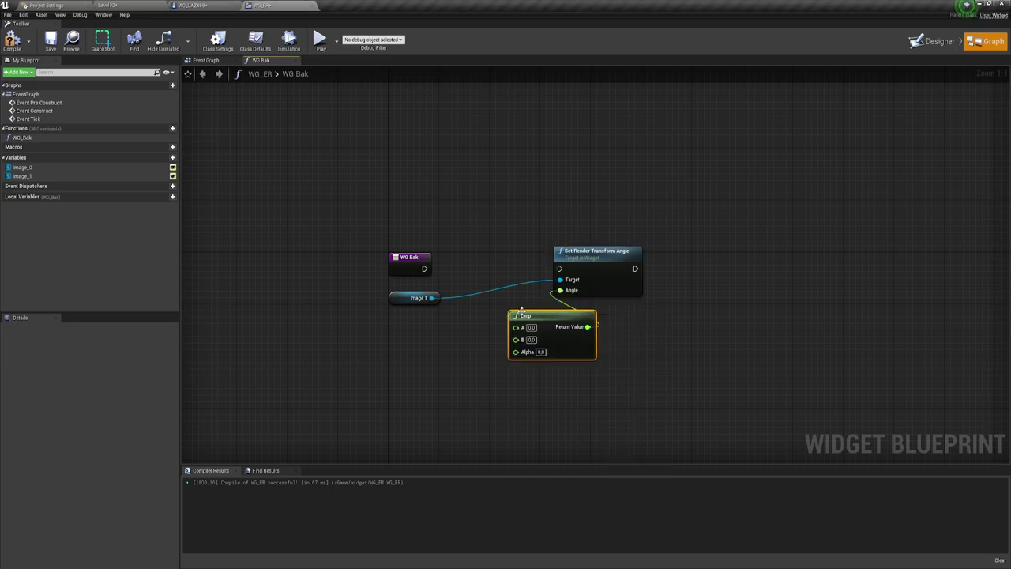
left_click_drag(522, 311, 472, 304)
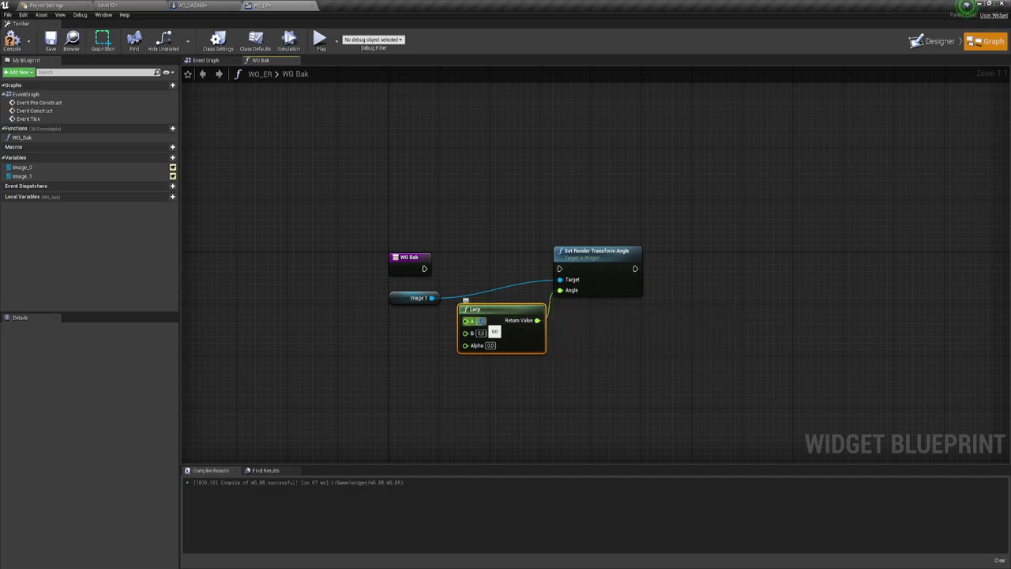
left_click(480, 332)
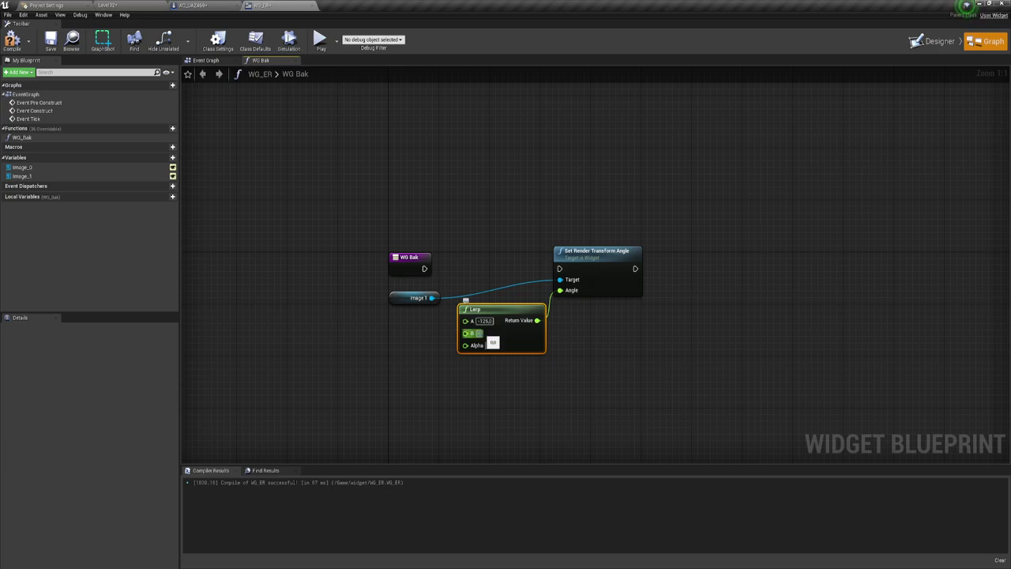
key("Return")
left_click(569, 343)
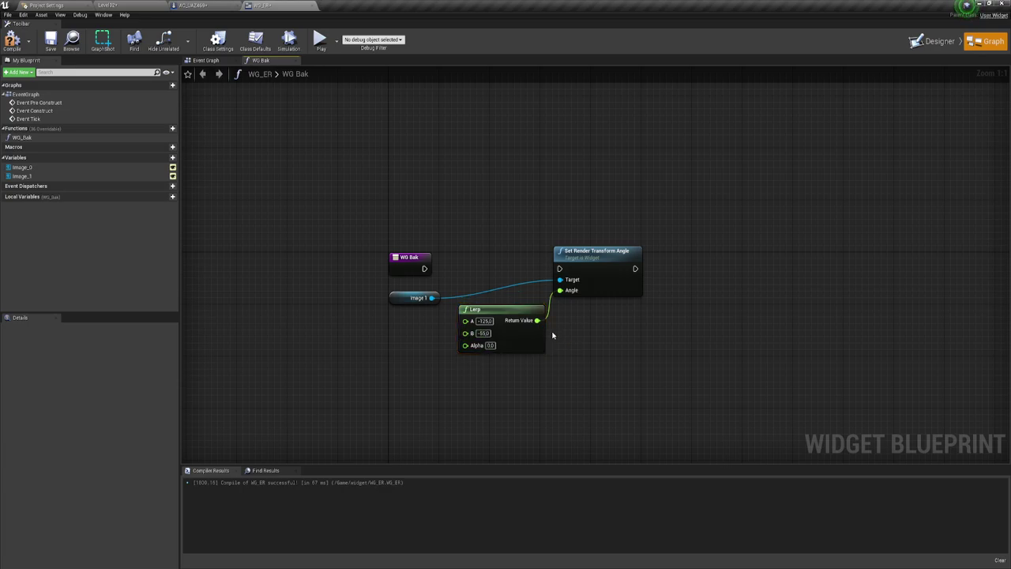
left_click_drag(424, 268, 559, 268)
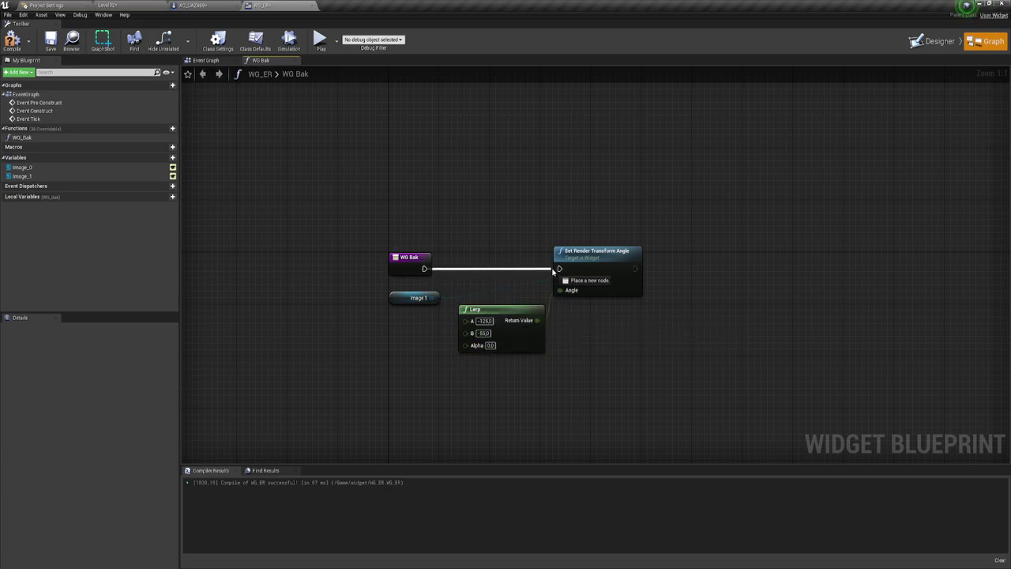
Arrange the Image 1 and Lerp nodes, expose Lerp's Alpha as a WG Bak input, and compile
left_click_drag(462, 314, 498, 205)
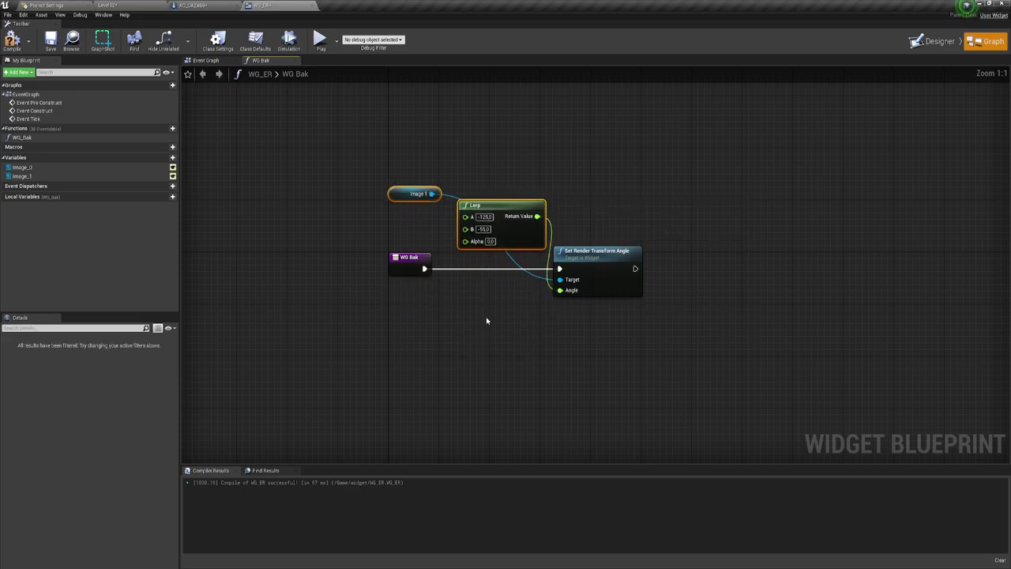
left_click_drag(403, 197, 505, 299)
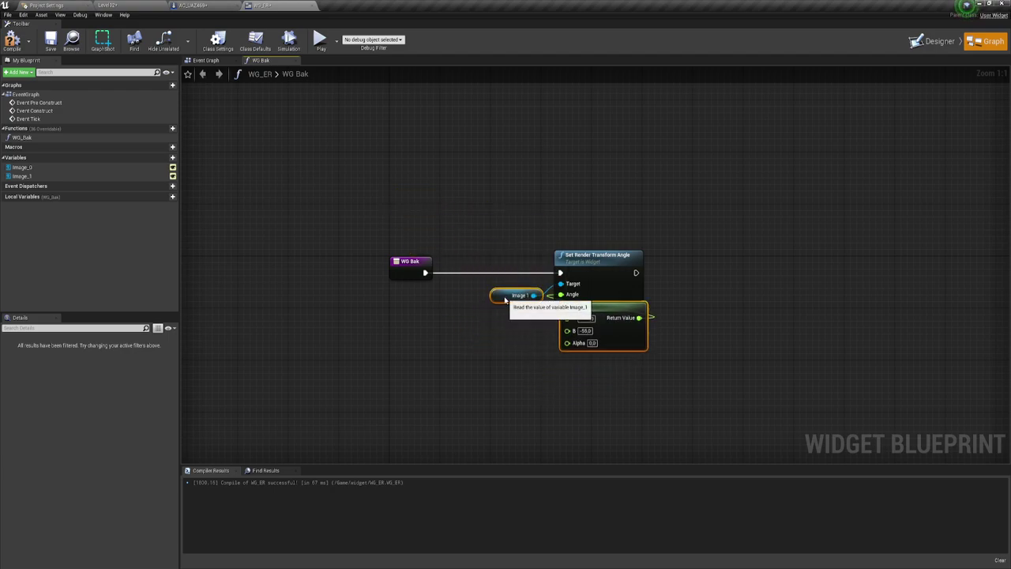
left_click(521, 331)
mouse_move(600, 318)
left_mouse_down()
mouse_move(506, 220)
mouse_move(500, 226)
left_mouse_up()
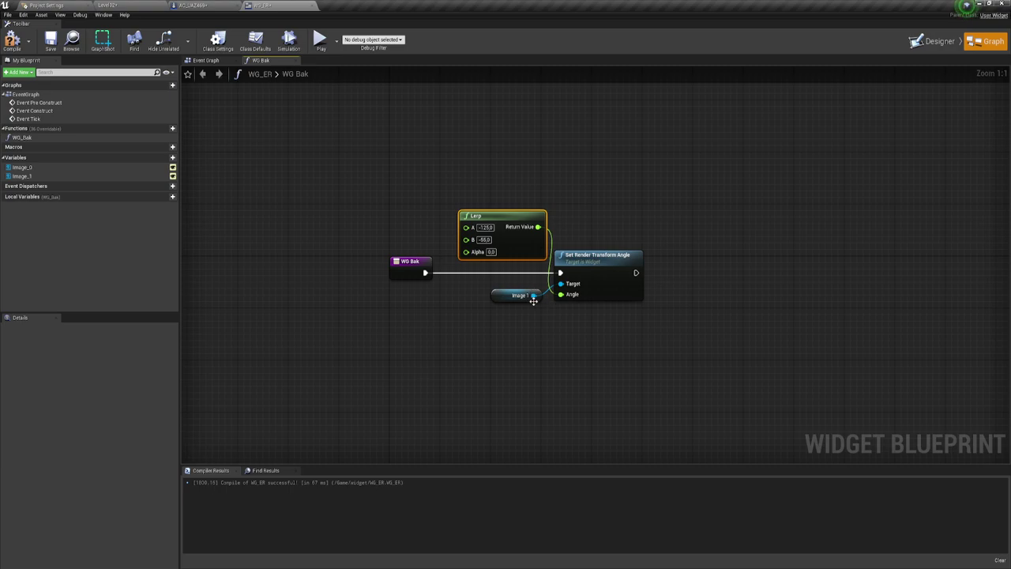
left_click_drag(466, 251, 399, 283)
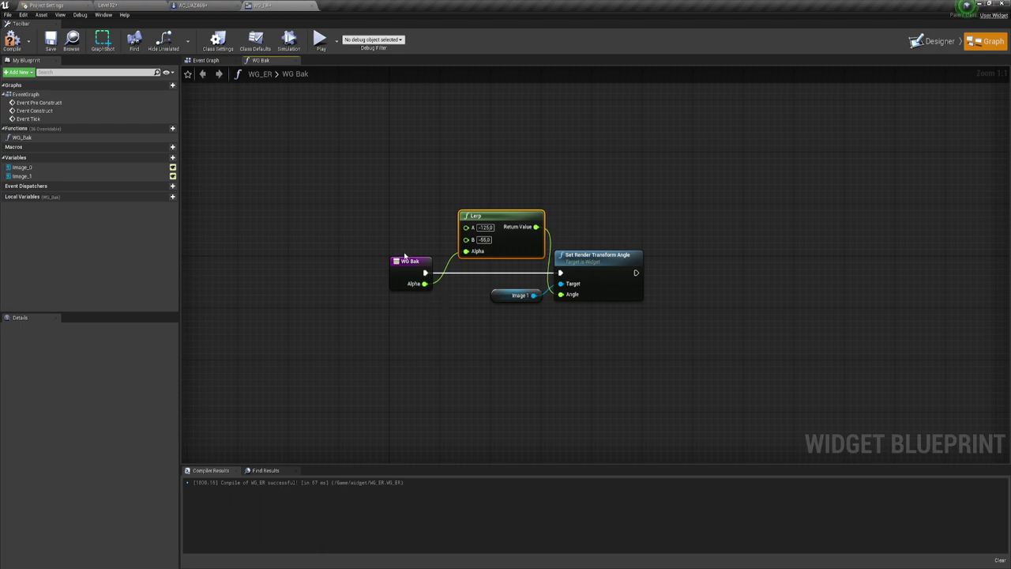
left_click(12, 39)
In the AC_UAZ469 Event Graph, add a Sequence node after Event BeginPlay
left_click(108, 5)
left_click(193, 6)
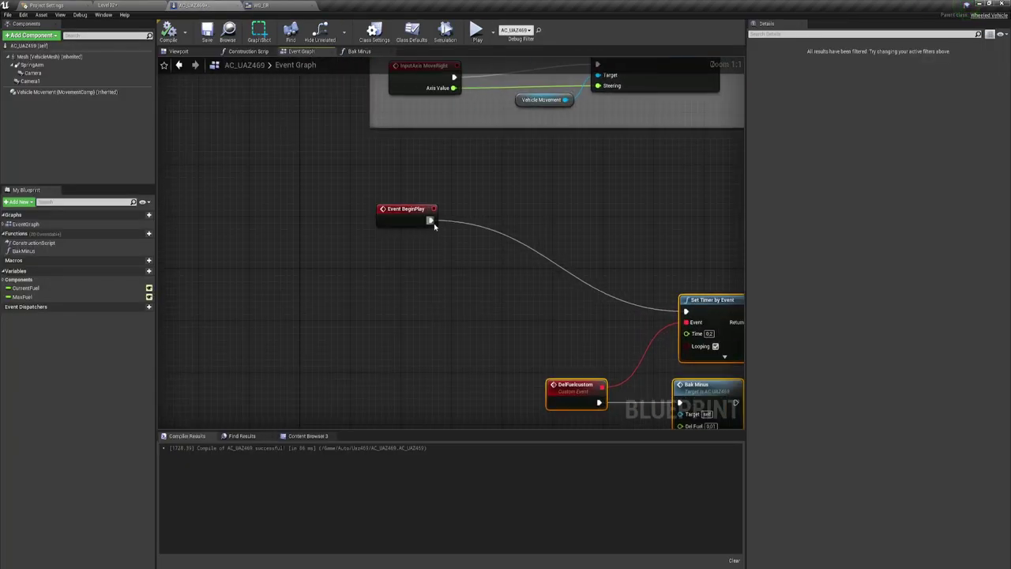
left_click_drag(431, 220, 455, 222)
type("seq")
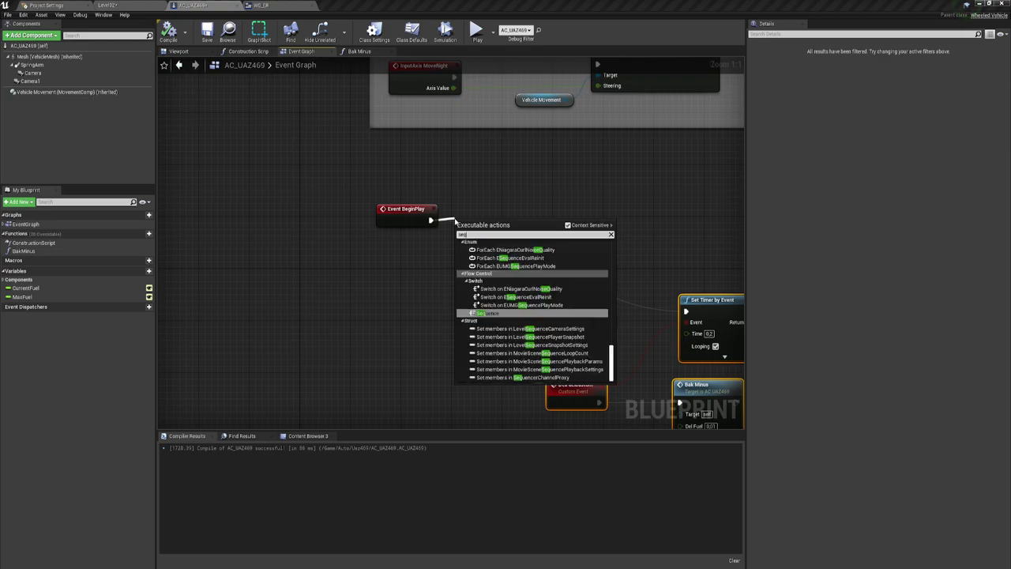
left_click(496, 315)
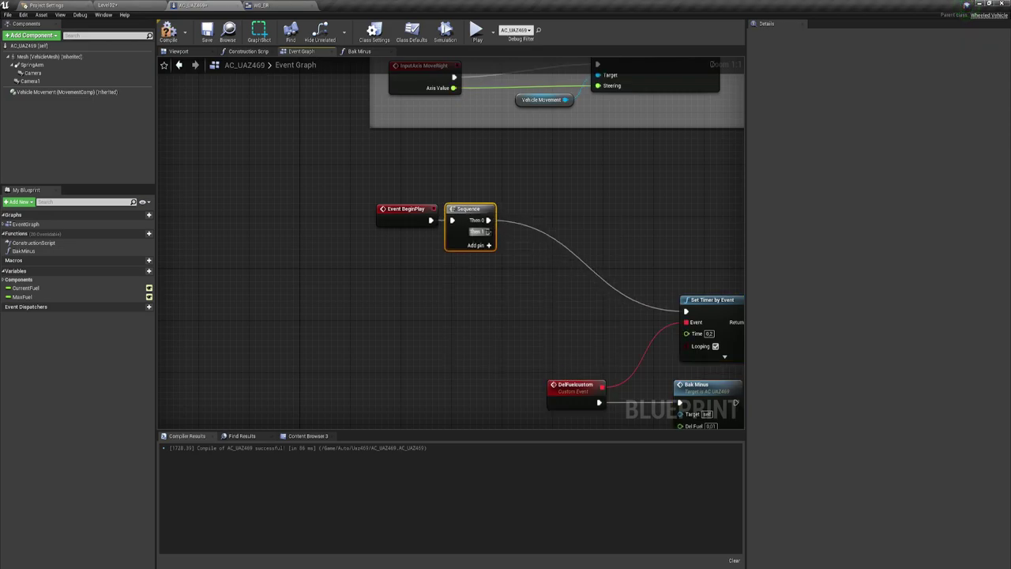
Wire Sequence Then 1 into Set Timer by Event and add a Create Widget node on Then 0
mouse_move(488, 231)
left_mouse_down()
mouse_move(687, 313)
mouse_move(511, 221)
mouse_move(529, 212)
left_mouse_up()
key("ctrl+z")
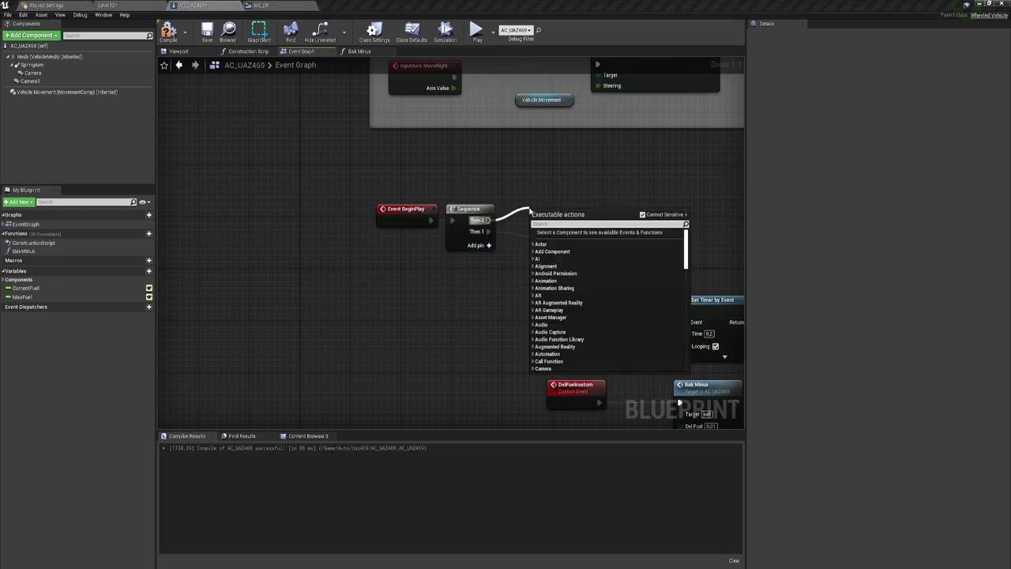
type("create w")
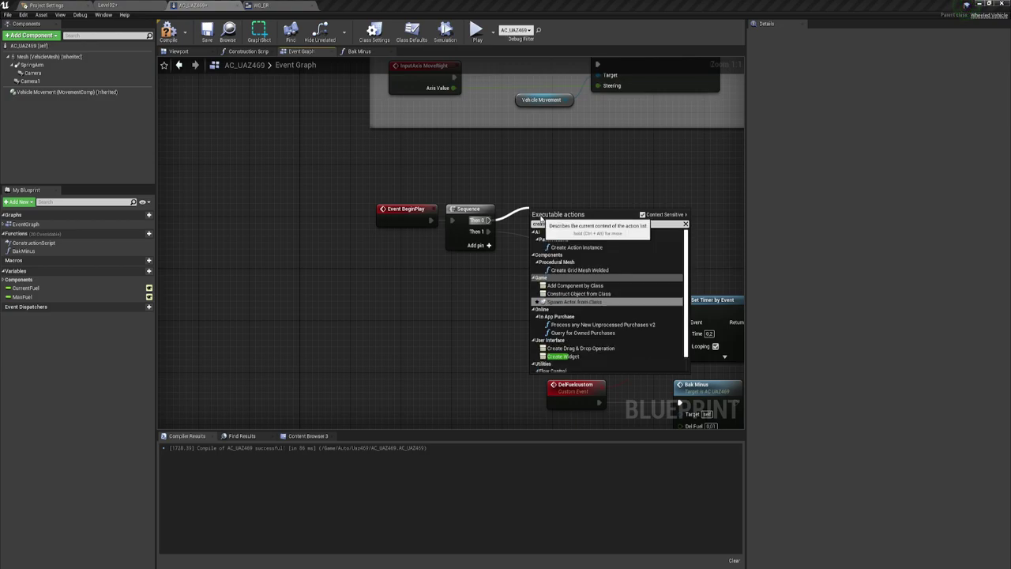
type("teh")
left_click(580, 239)
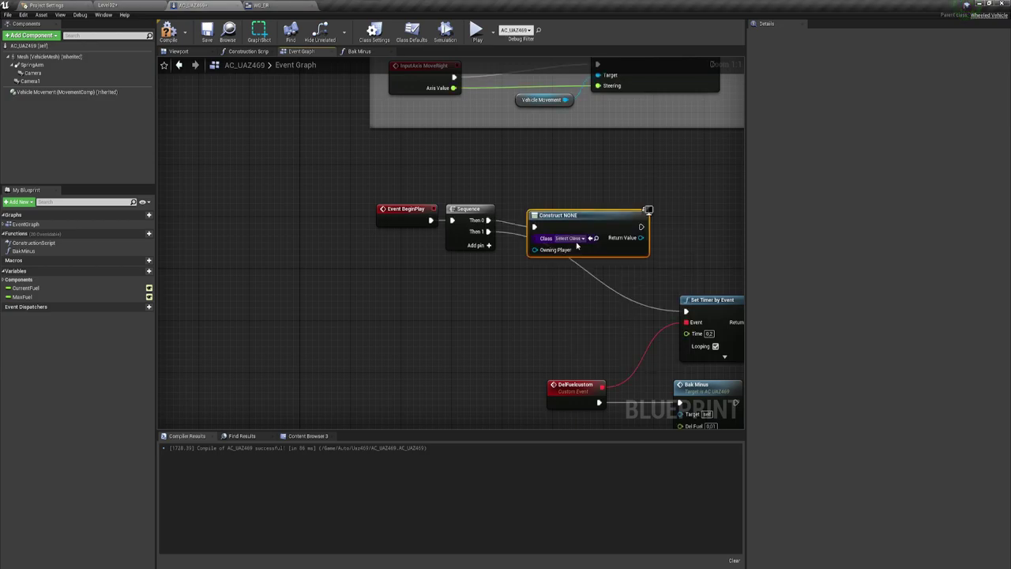
left_click(582, 238)
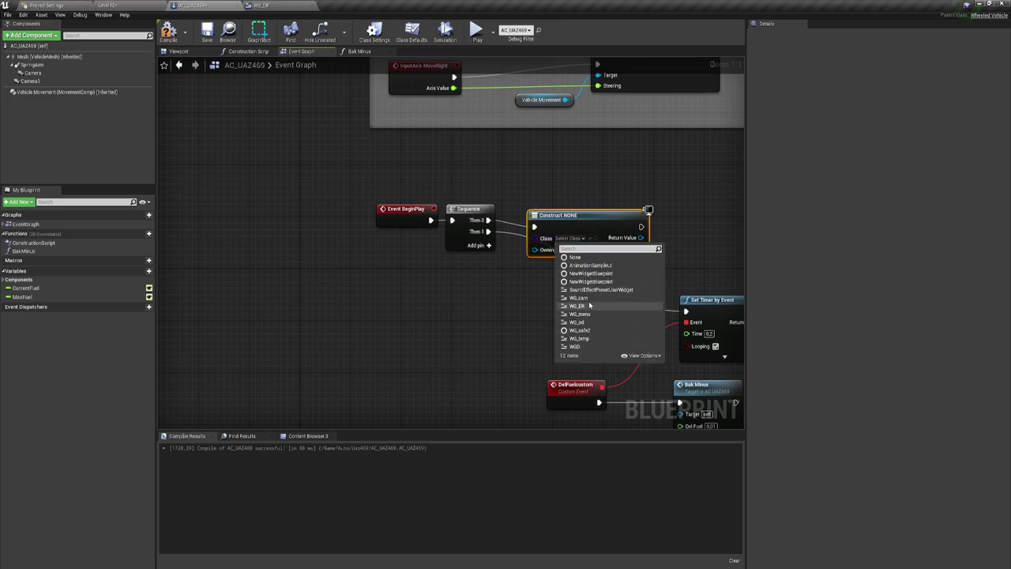
Set Create Widget's class to WG_ER and promote its Return Value to a variable named WG_EKR
left_click(576, 307)
right_click_drag(599, 294, 442, 309)
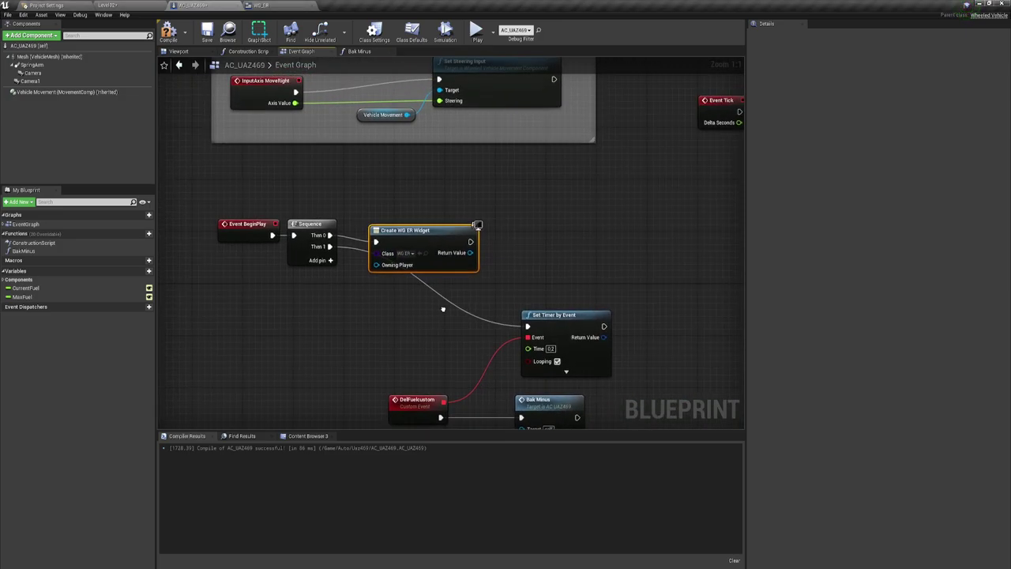
left_click_drag(398, 242, 404, 217)
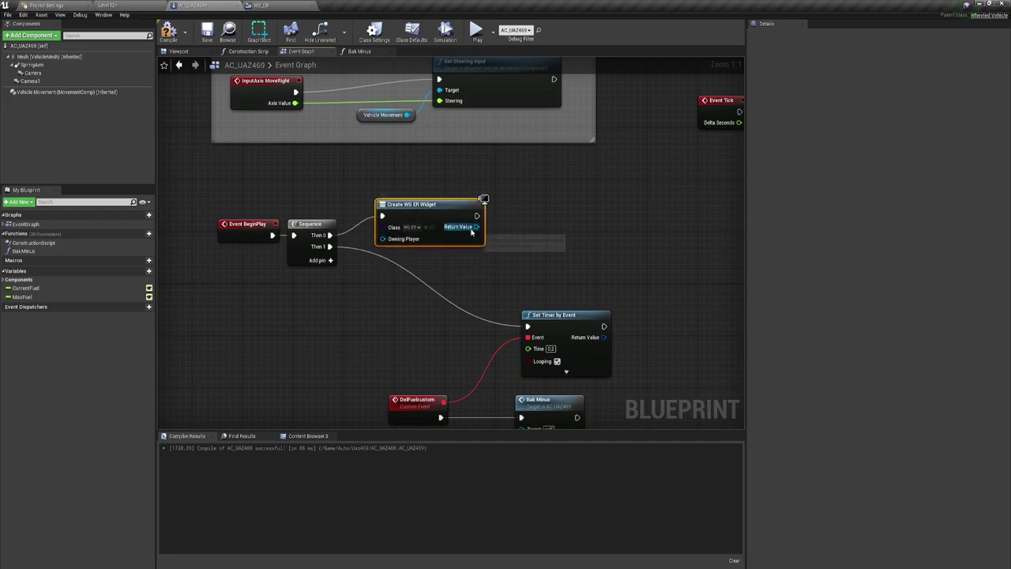
left_click_drag(475, 227, 515, 232)
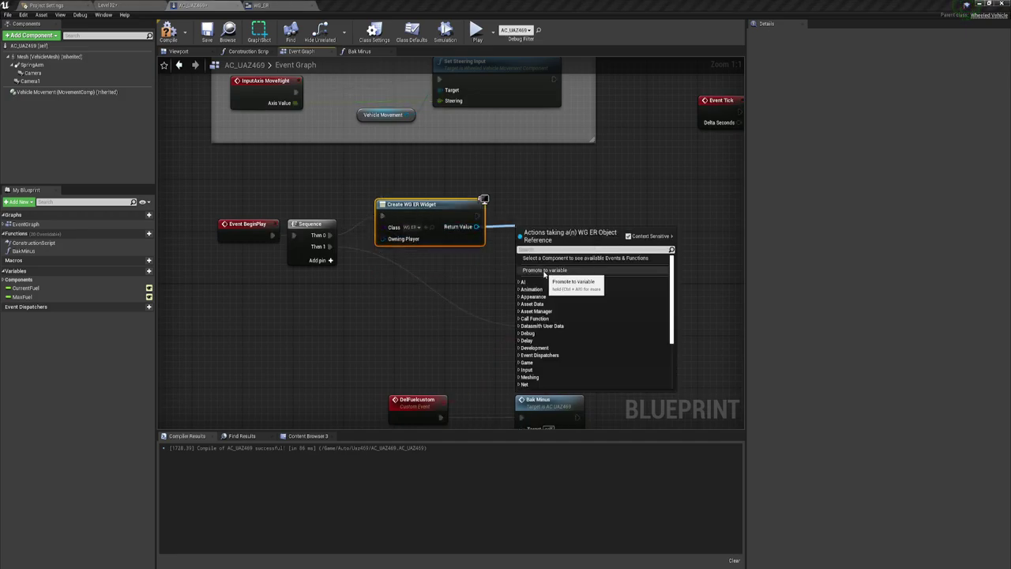
left_click(543, 271)
type("WG_ERR")
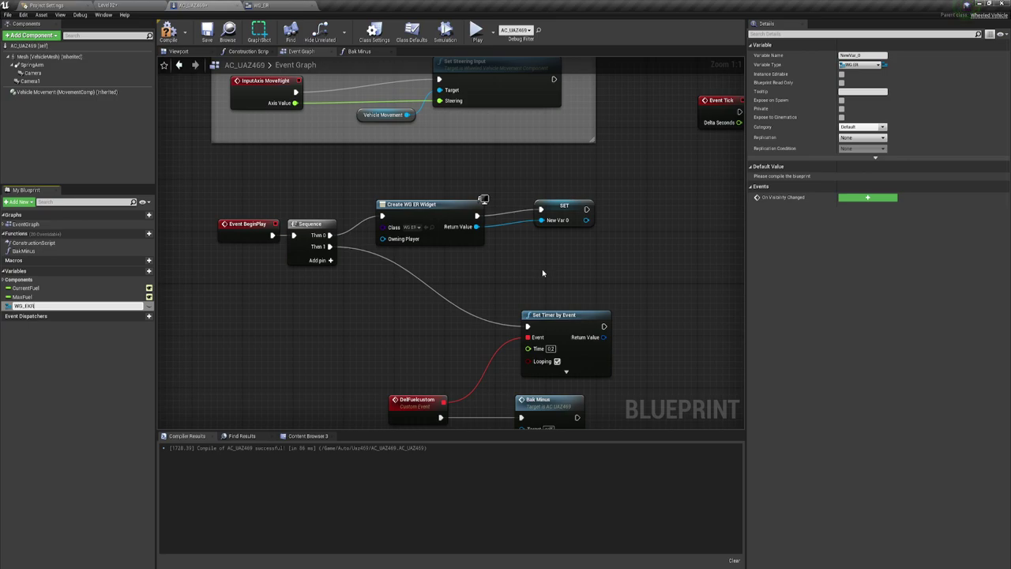
key("Return")
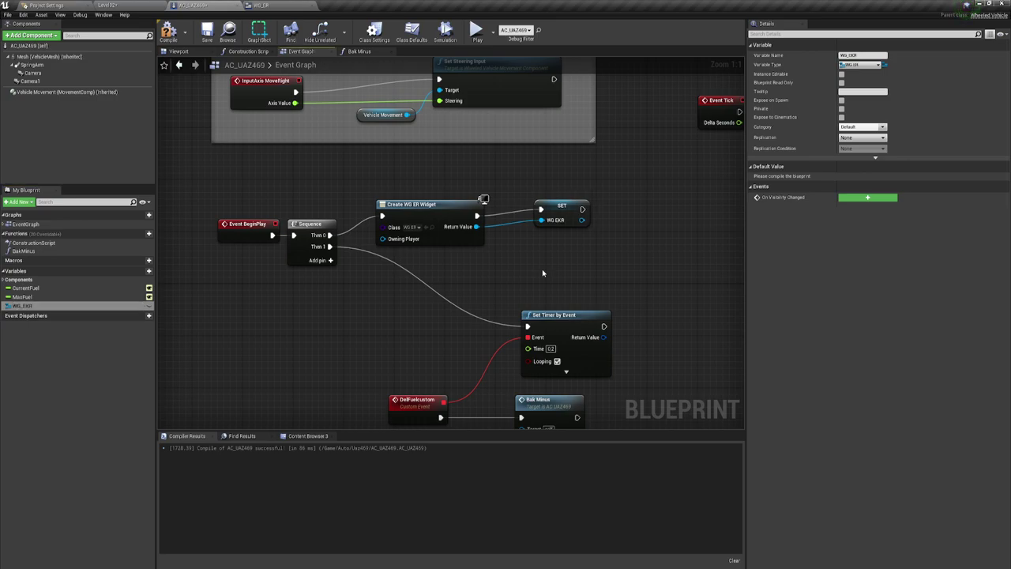
Add an Add to Viewport node after the SET WG_EKR node and tidy the graph
left_click(560, 209)
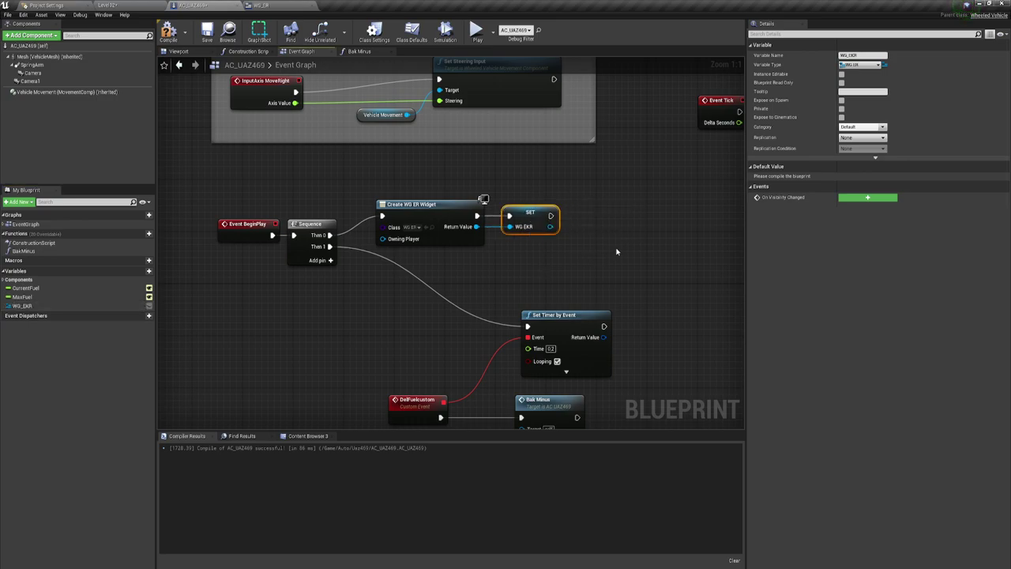
right_click_drag(605, 246, 584, 247)
left_click_drag(527, 229, 564, 227)
type("add")
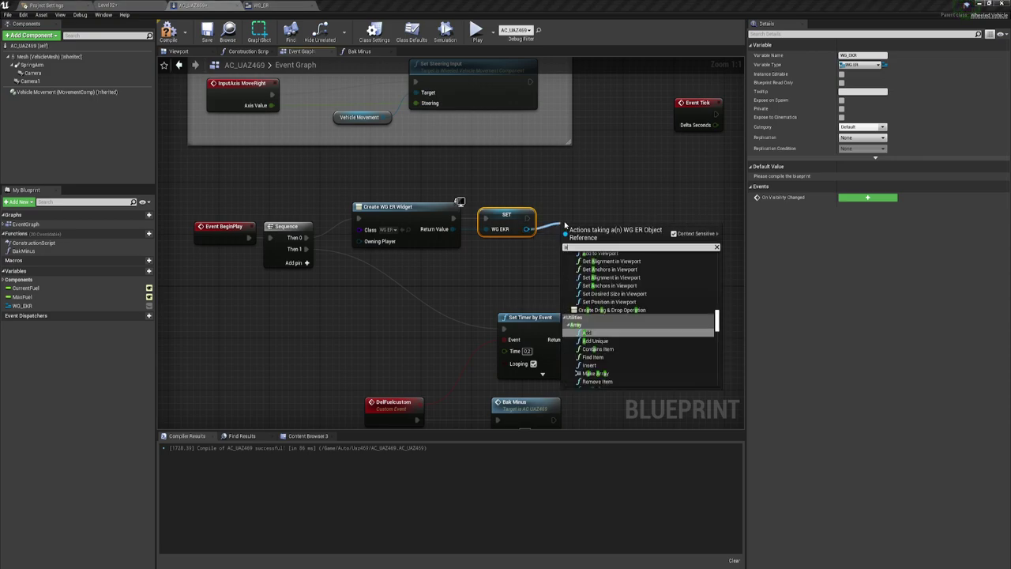
left_click(600, 291)
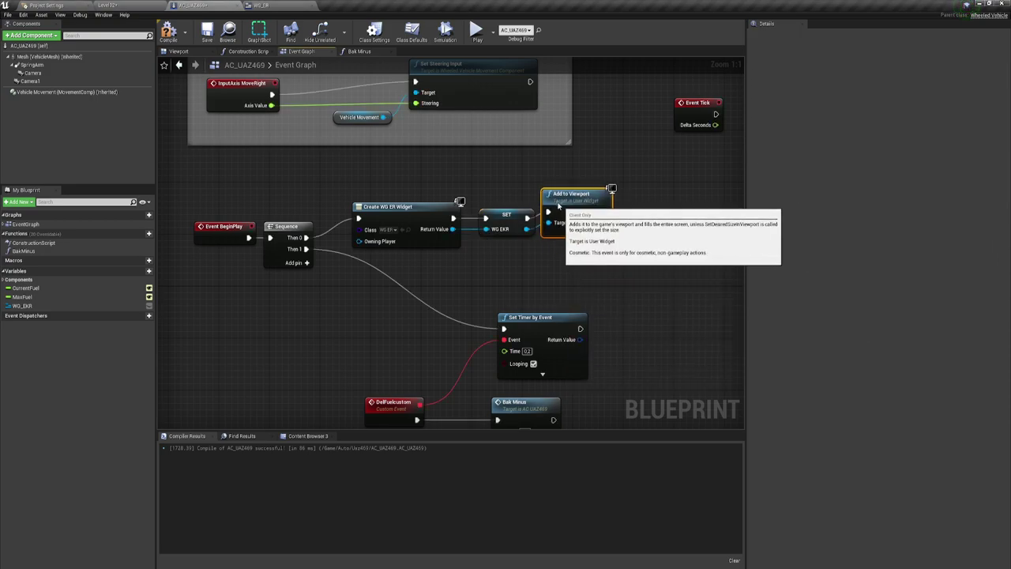
right_click_drag(583, 209, 622, 201)
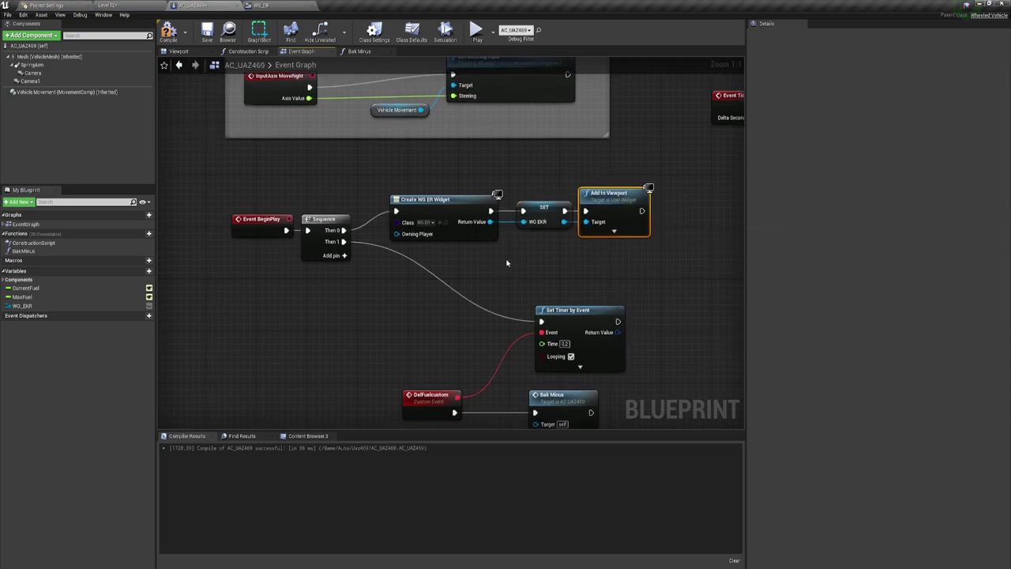
left_click_drag(621, 201, 628, 201)
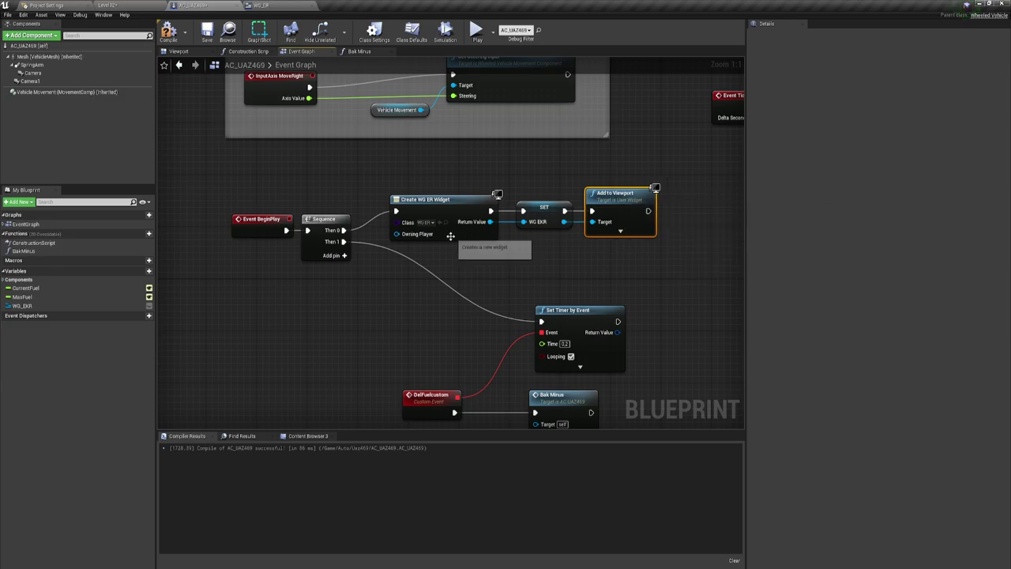
right_click_drag(499, 307, 456, 226)
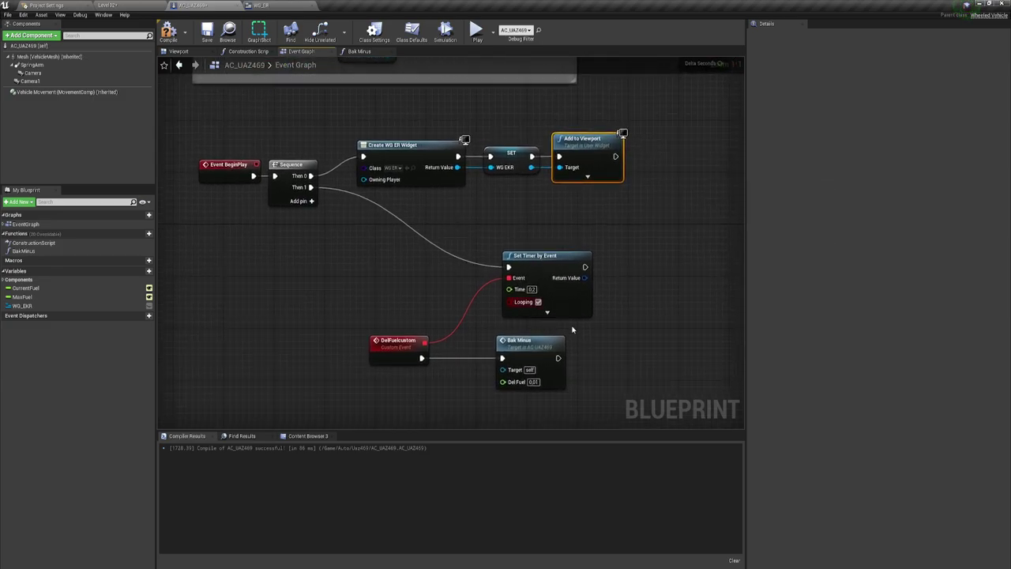
right_click_drag(573, 330, 502, 258)
left_click(383, 284)
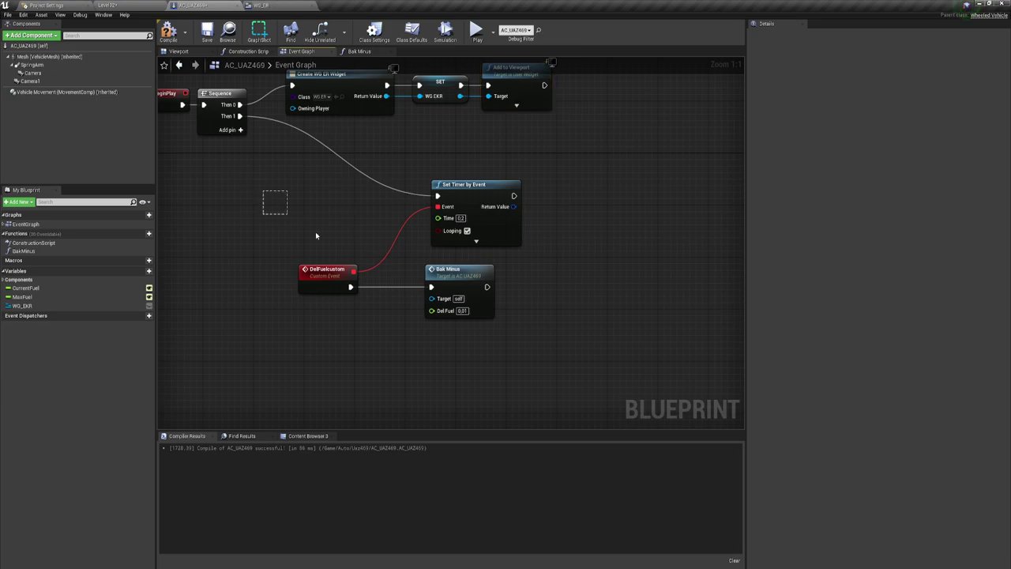
Place a WG_EKR getter and add a WG Bak call on it
left_click_drag(315, 235, 517, 302)
left_click(562, 285)
mouse_move(22, 306)
left_mouse_down()
mouse_move(499, 316)
mouse_move(499, 331)
mouse_move(572, 240)
left_mouse_up()
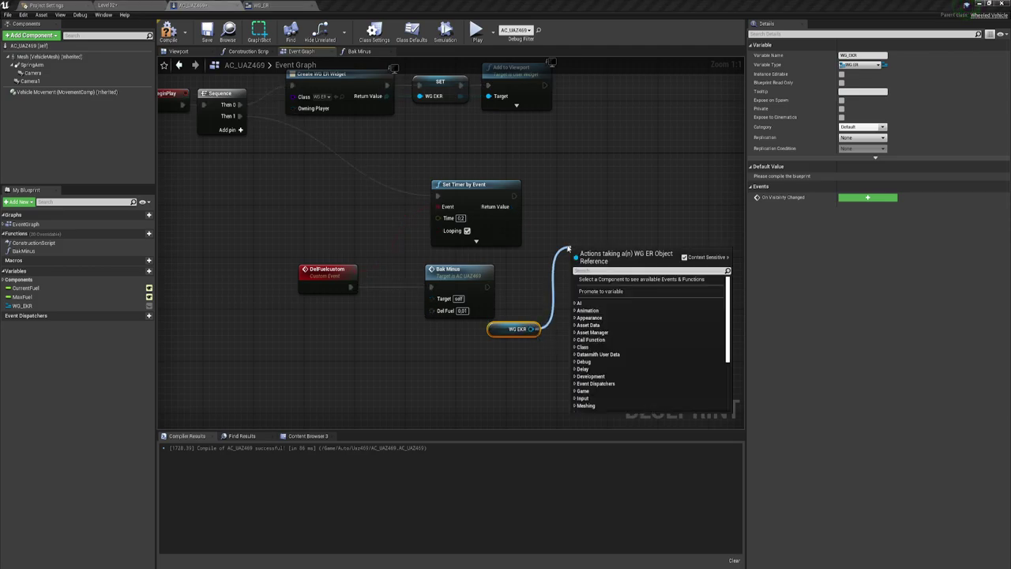
type("wg")
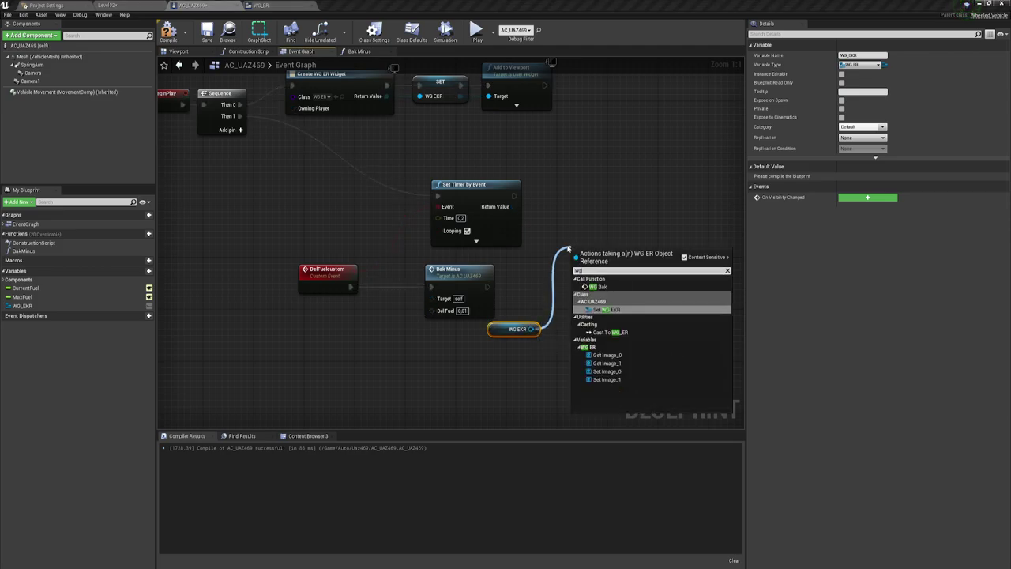
left_click(598, 286)
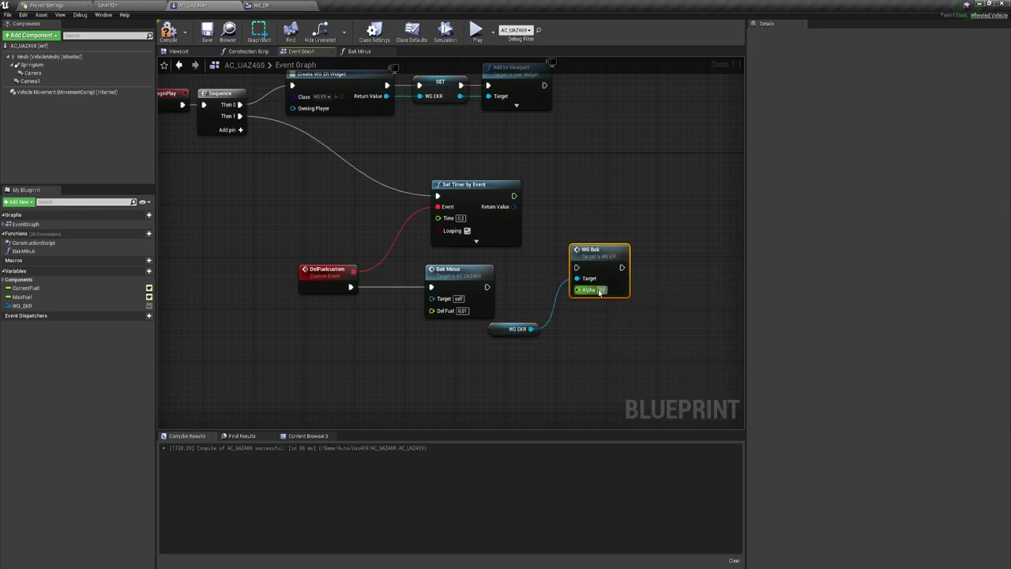
Run WG Bak right after Bak Minus and place a Current Fuel getter beside it
left_click_drag(596, 262, 596, 282)
left_click_drag(488, 287, 577, 287)
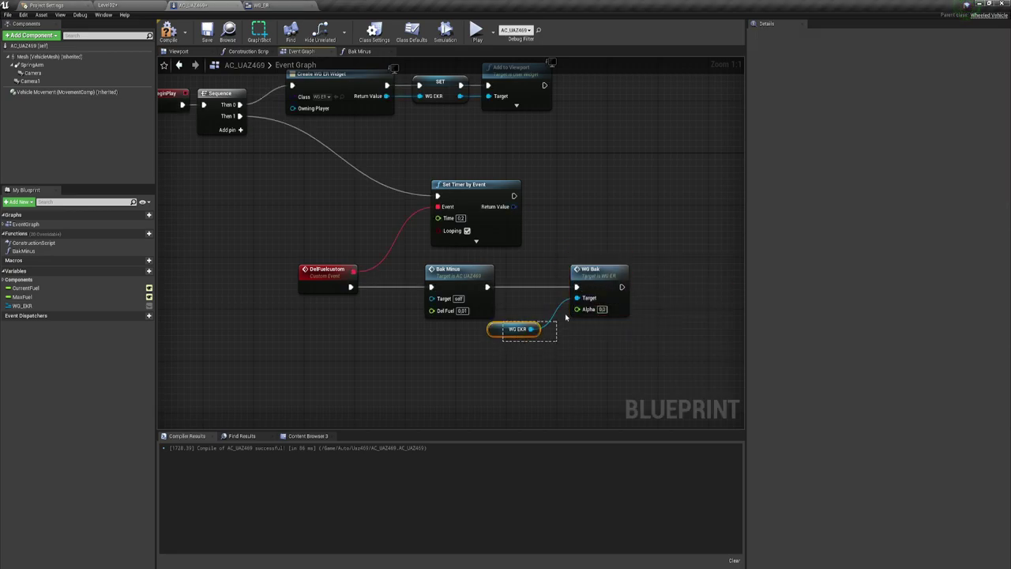
left_click(542, 339)
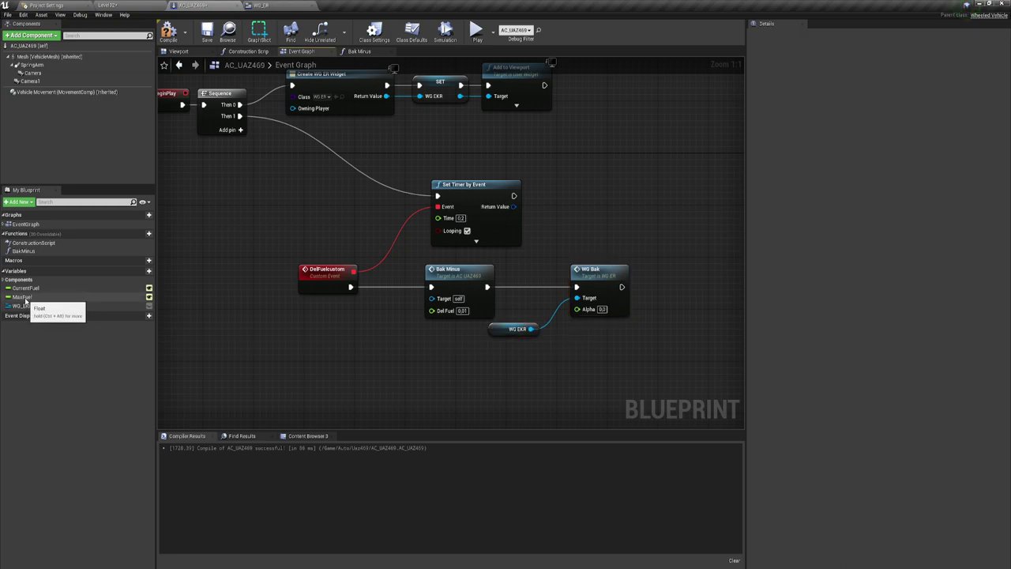
mouse_move(24, 287)
left_mouse_down()
mouse_move(504, 306)
mouse_move(506, 295)
left_mouse_up()
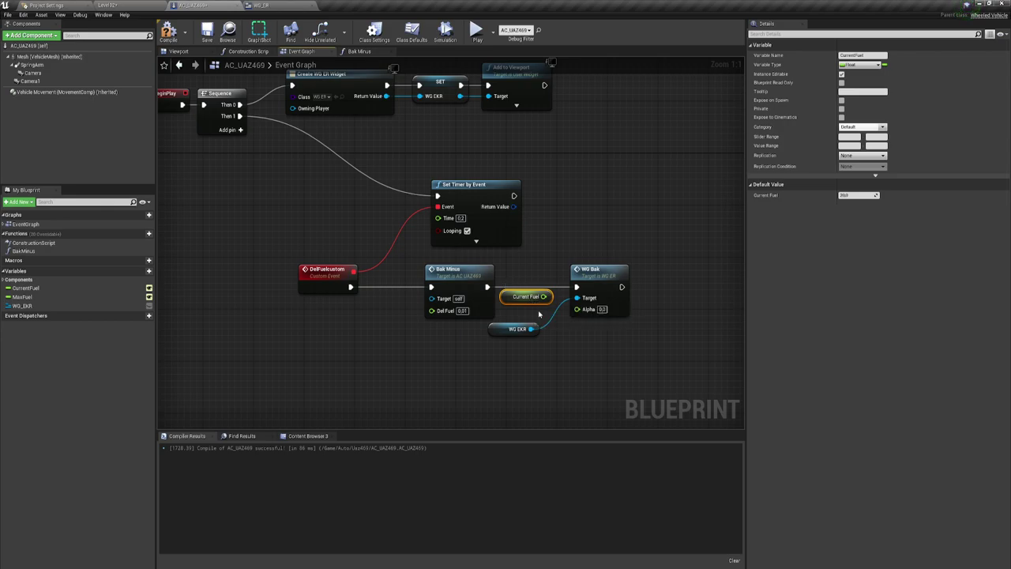
Add a Max Fuel getter and a float ÷ float node dividing Current Fuel by Max Fuel
left_click(526, 332)
left_click(600, 272, "ctrl")
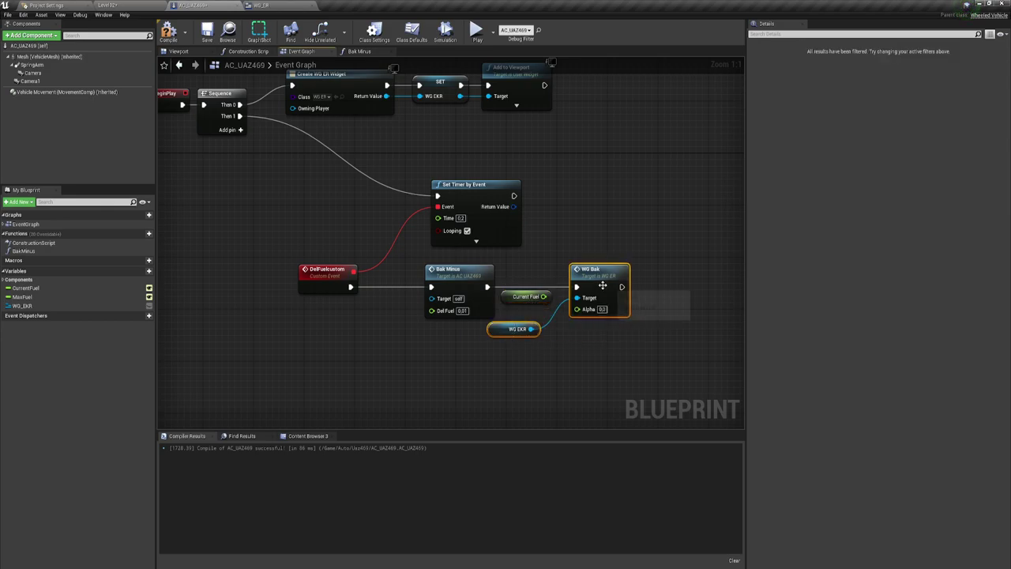
left_click_drag(622, 288, 691, 289)
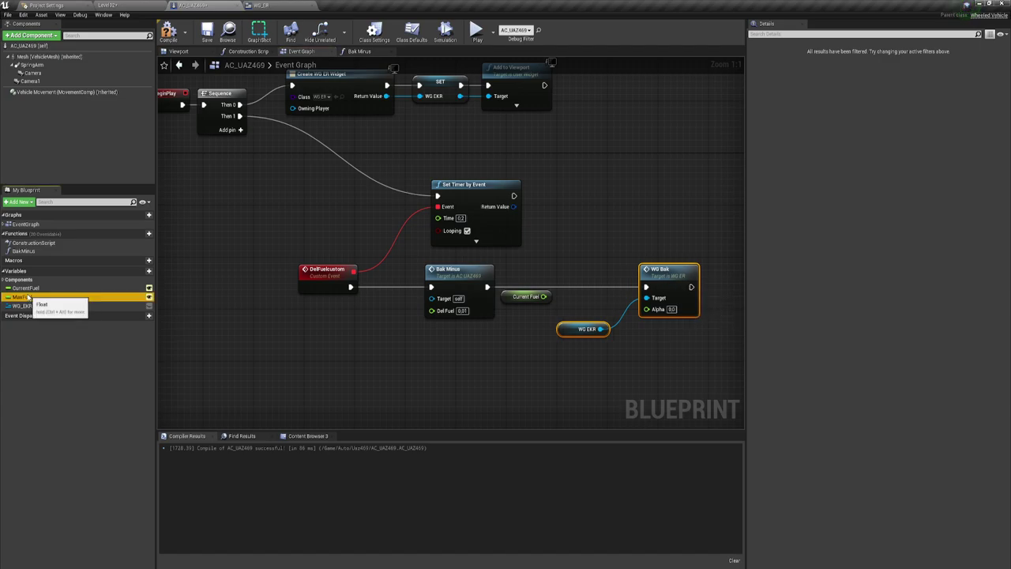
mouse_move(22, 296)
left_mouse_down()
mouse_move(492, 330)
mouse_move(504, 311)
left_mouse_up()
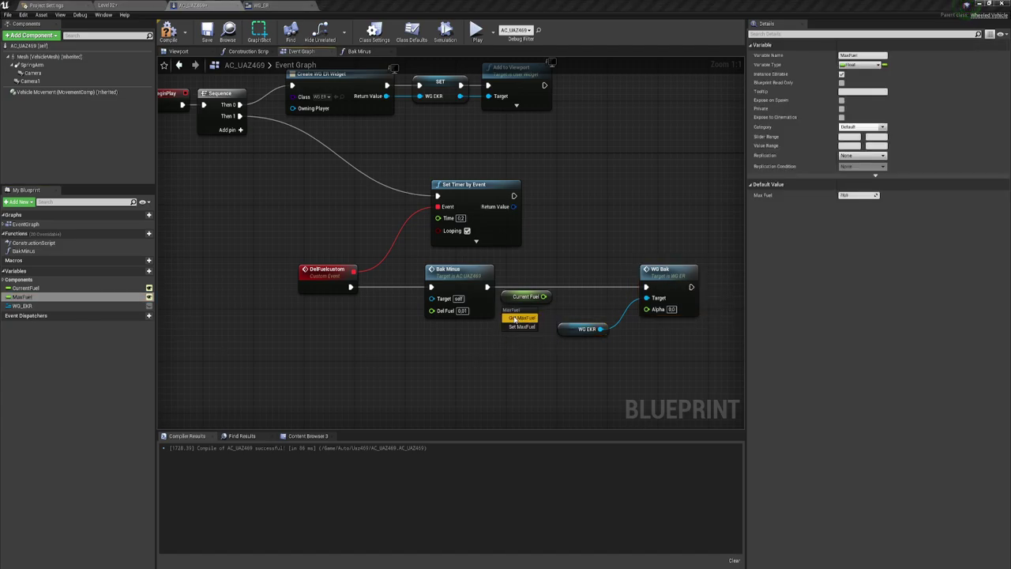
left_click(522, 315)
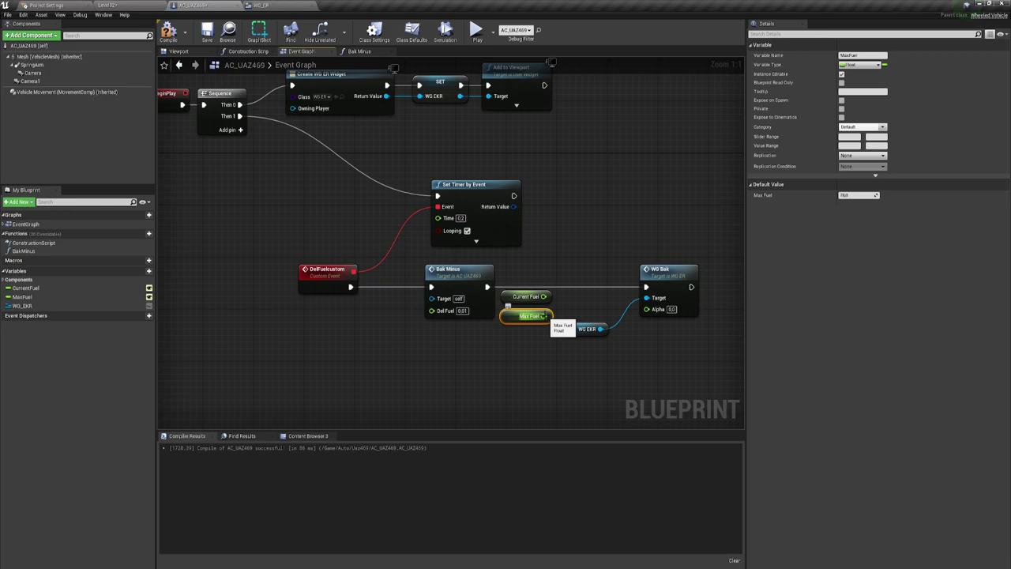
left_click_drag(544, 316, 563, 303)
left_click(557, 304)
type("/")
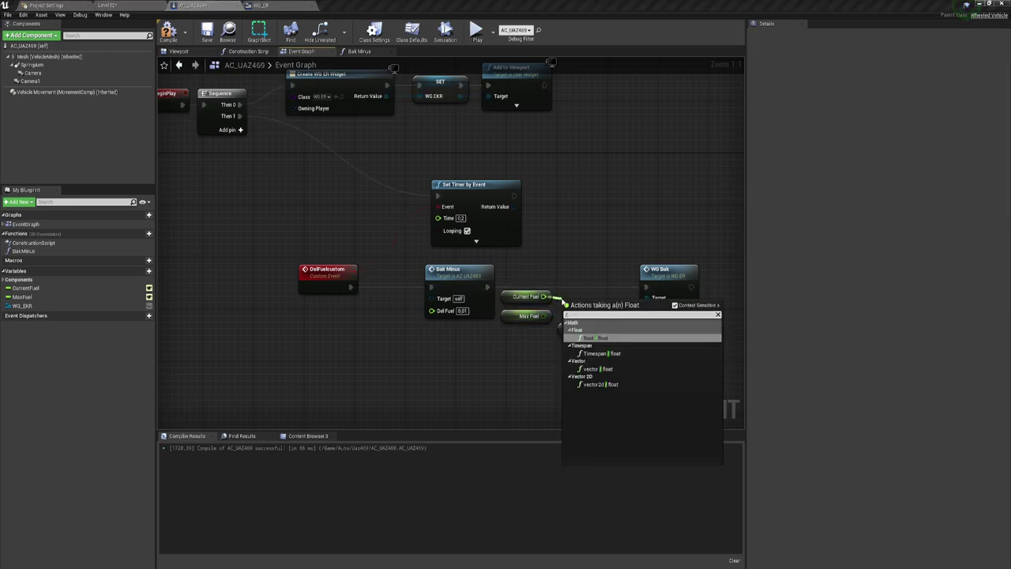
left_click(589, 339)
mouse_move(543, 316)
left_mouse_down()
mouse_move(646, 298)
mouse_move(646, 309)
left_mouse_up()
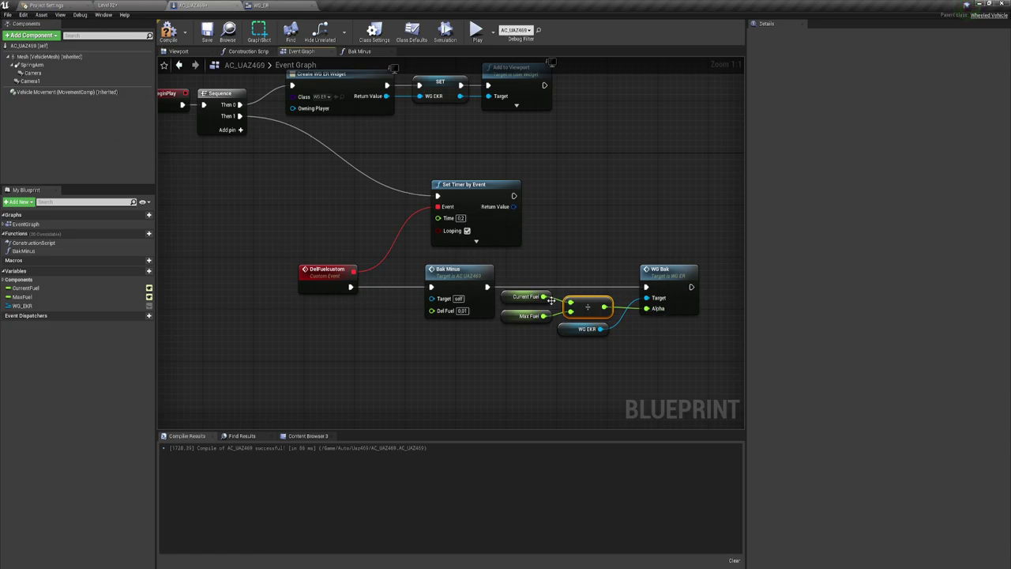
Check the default values of MaxFuel and CurrentFuel, then launch the calculator
left_click(525, 316)
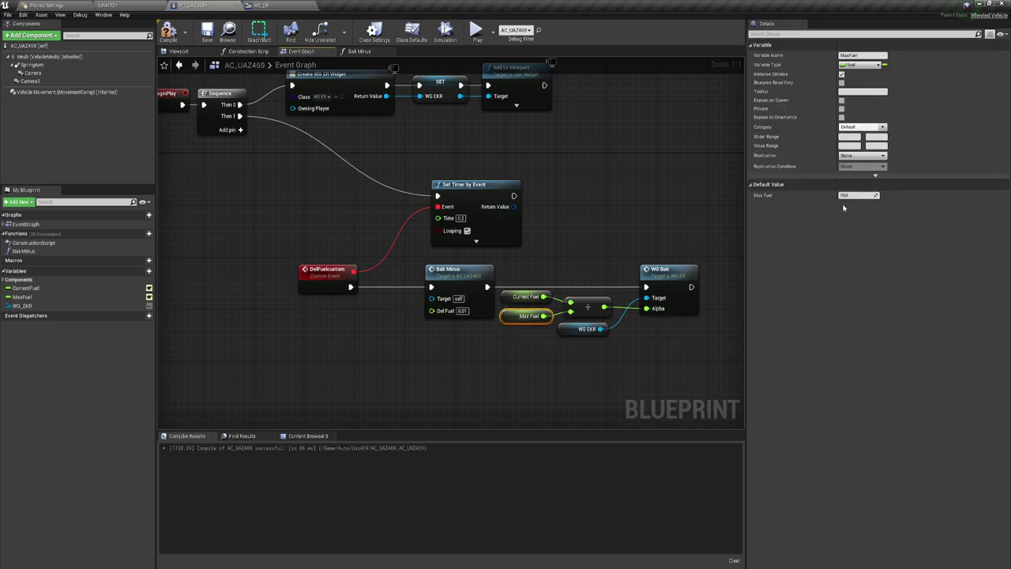
left_click(525, 296)
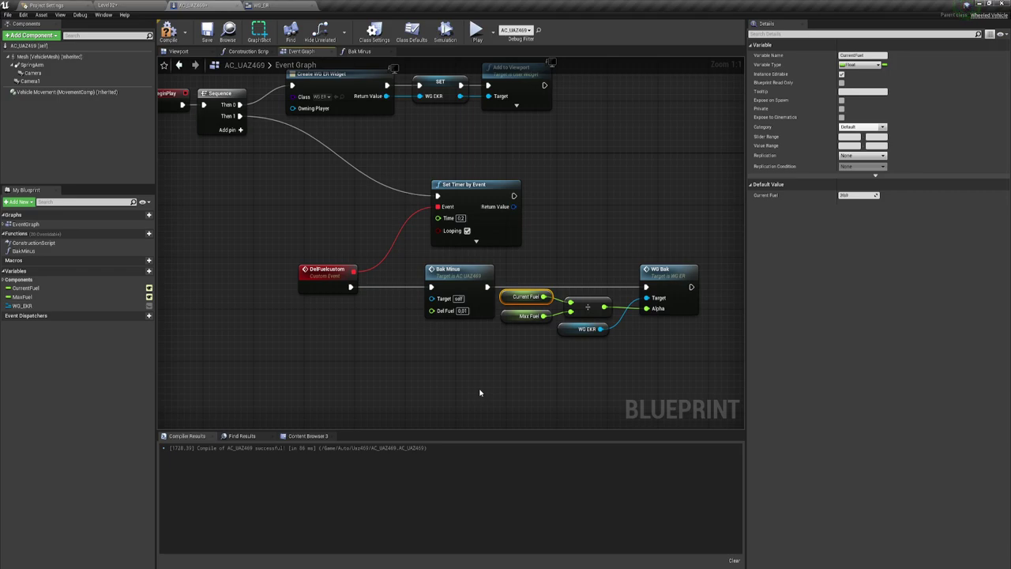
key("XF86Calculator")
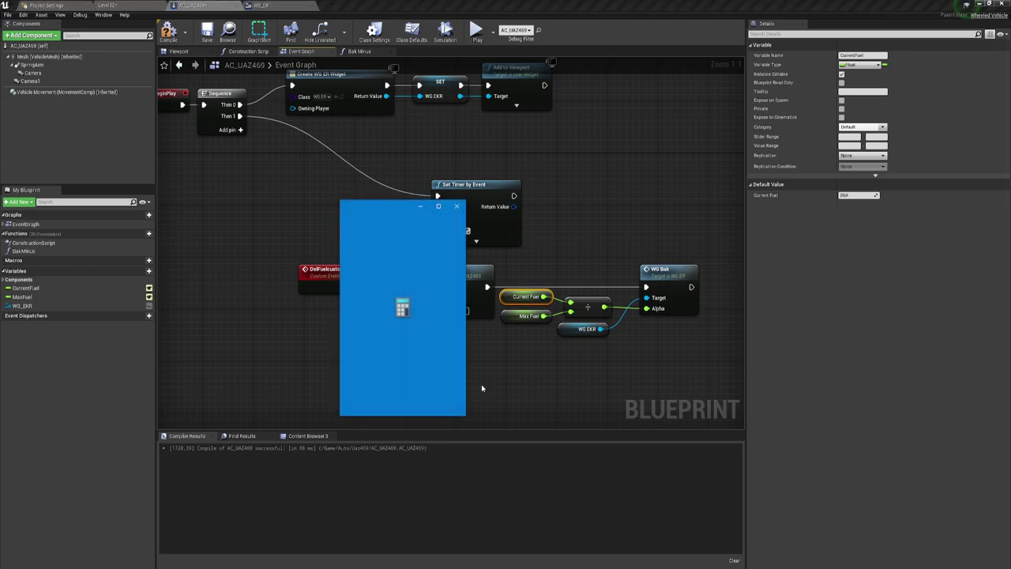
Compute 78 ÷ 20 in Calculator, then close it
left_click(356, 337)
left_click(387, 337)
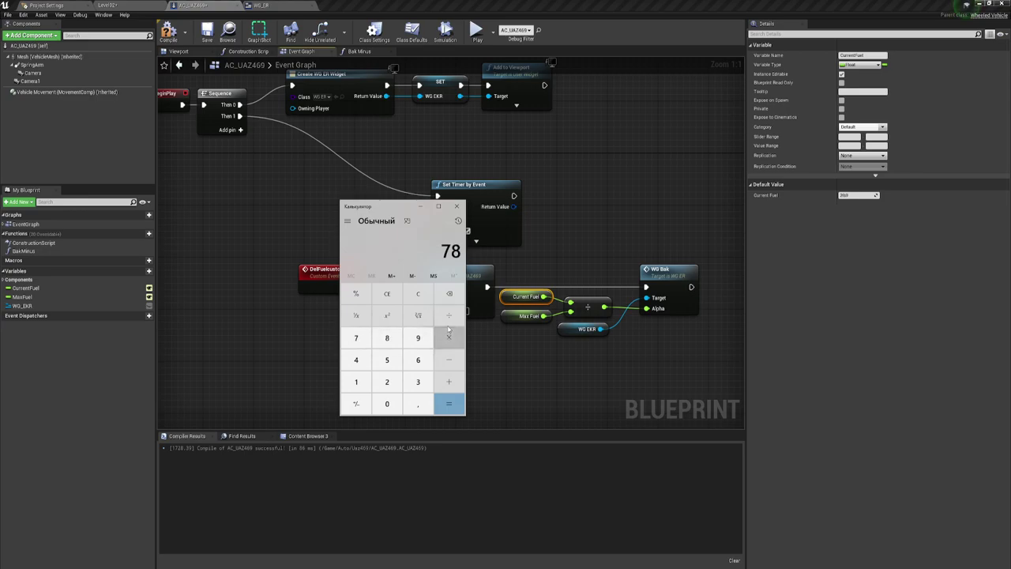
left_click(448, 316)
left_click(387, 381)
left_click(387, 403)
left_click(449, 404)
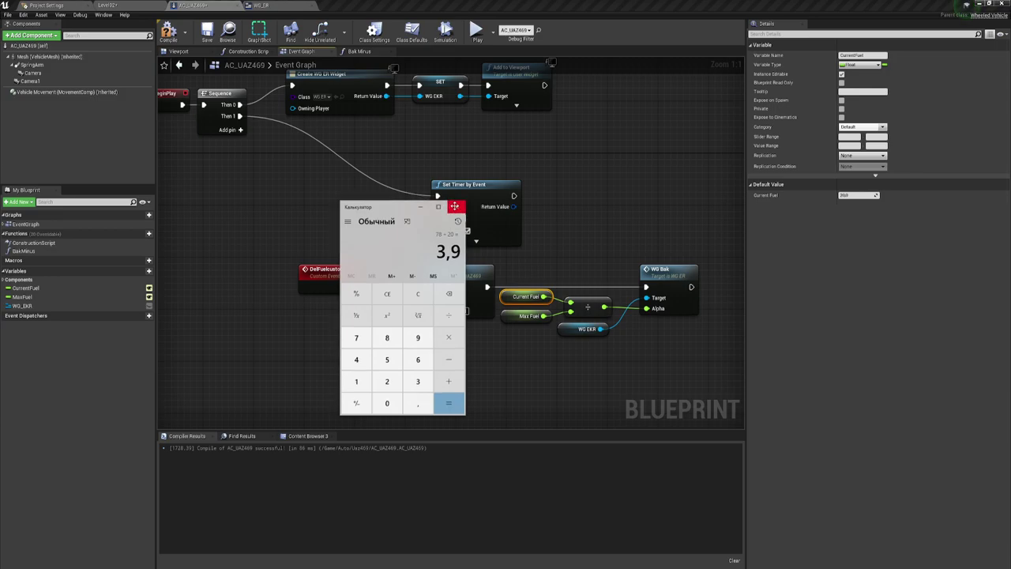
left_click(456, 207)
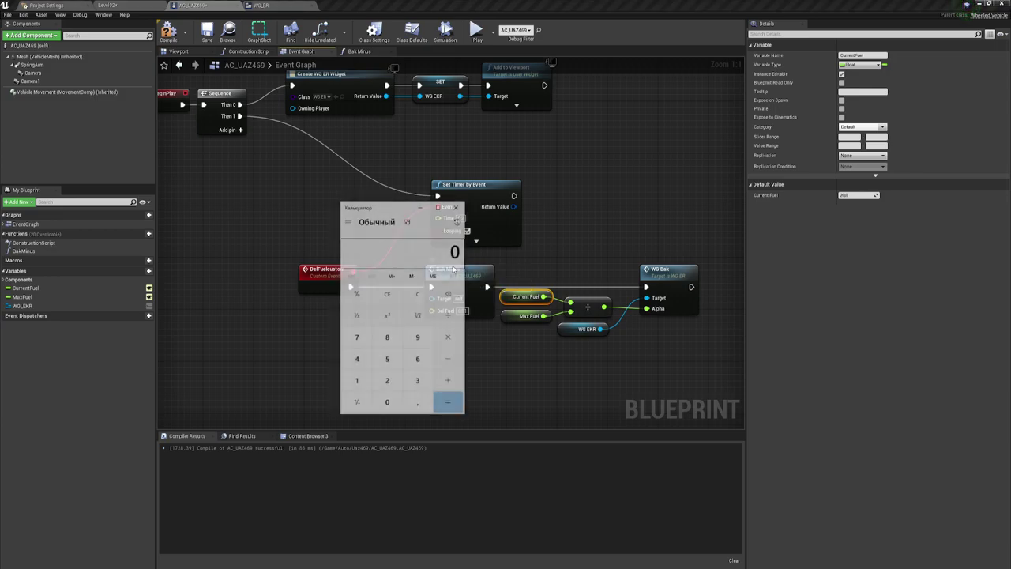
Compute 20 ÷ 78 ≈ 0.2564 in Calculator, then close it
left_click(387, 382)
left_click(387, 404)
left_click(449, 316)
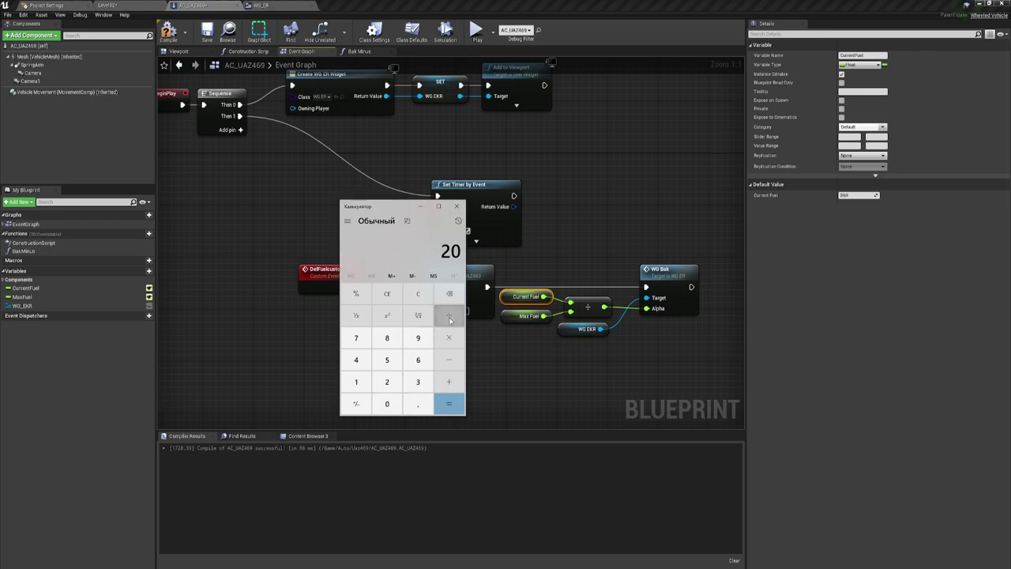
left_click(357, 337)
left_click(387, 338)
left_click(449, 404)
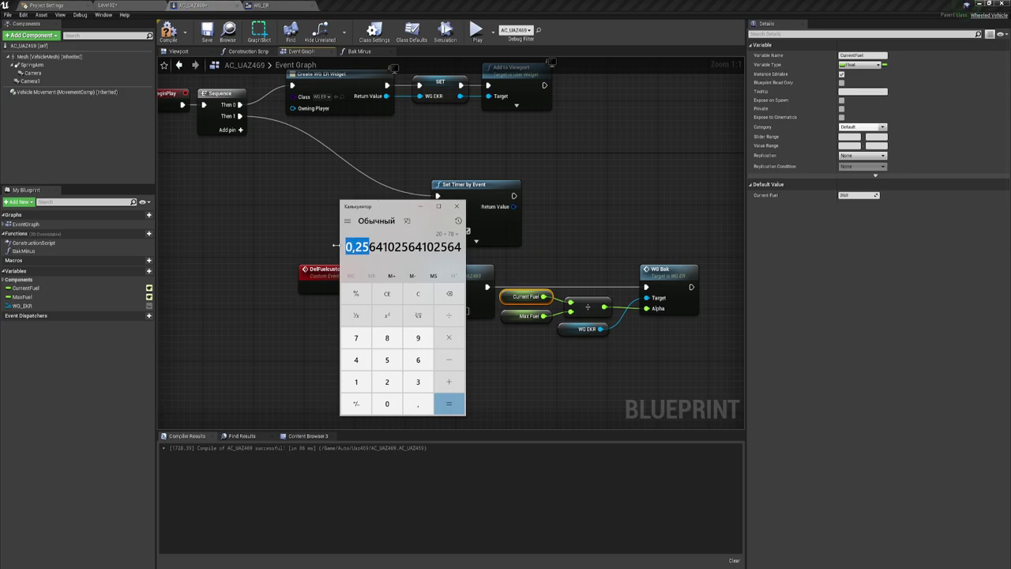
left_click(457, 207)
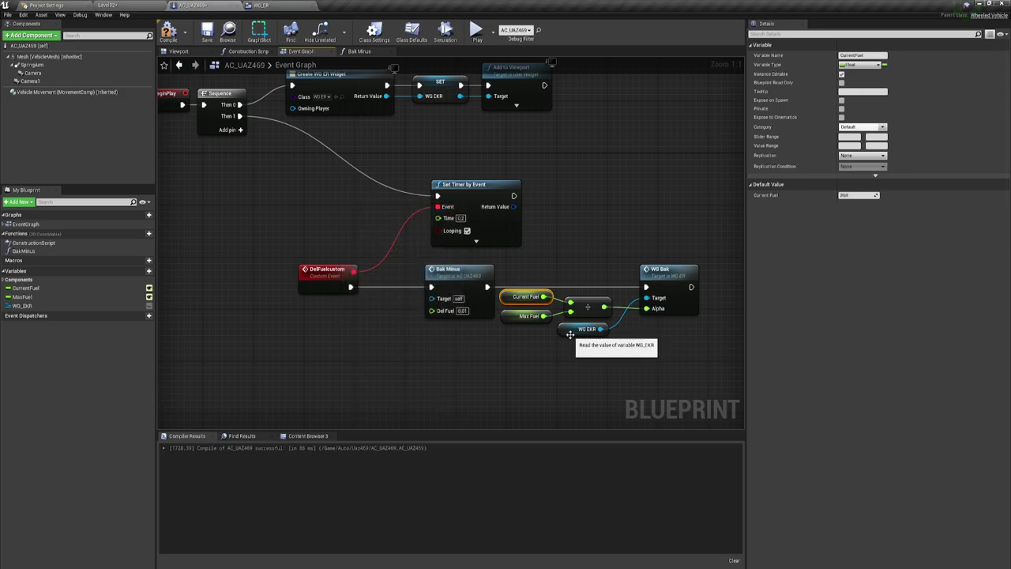
Insert a Clamp (float) node, 0 to 1, between the fuel ratio and WG Bak's Alpha
left_click(587, 340)
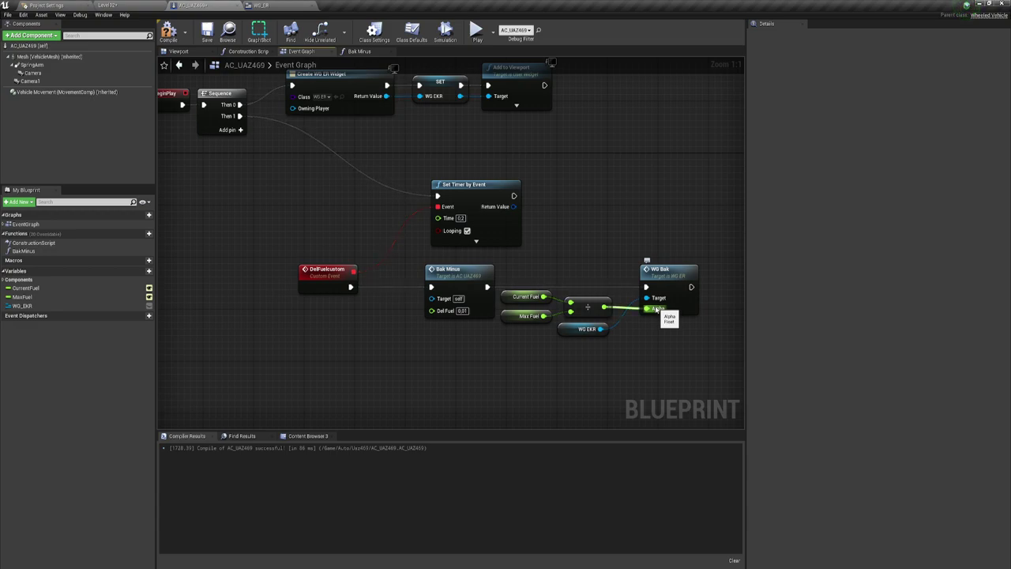
right_click_drag(657, 308, 574, 282)
left_click_drag(521, 279, 523, 237)
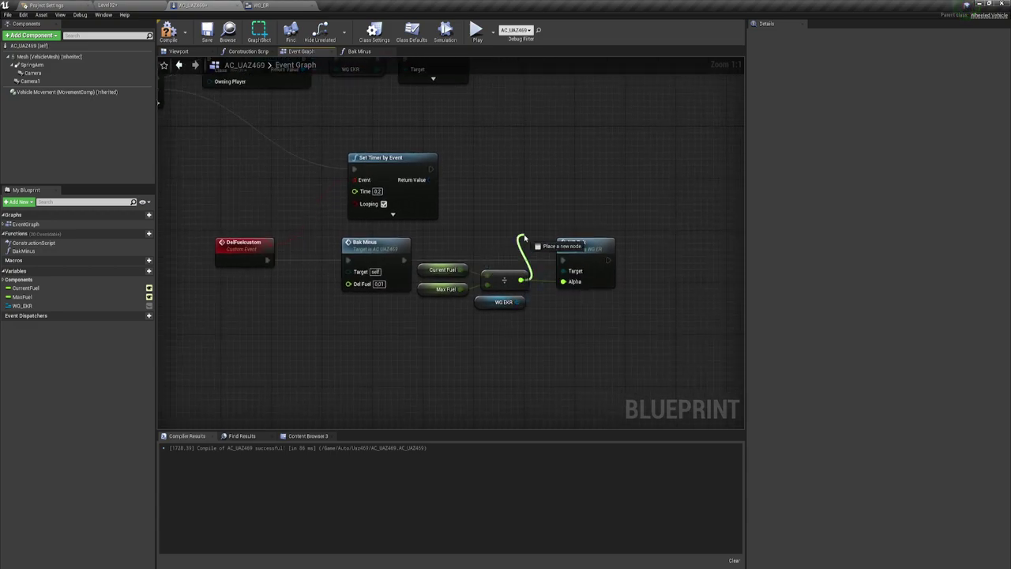
type("cl")
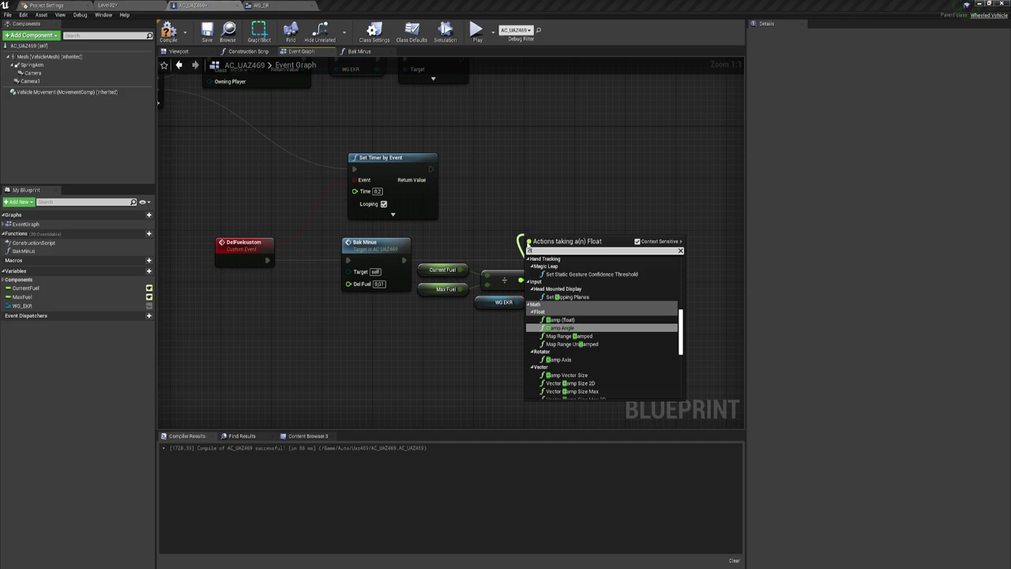
left_click(555, 319)
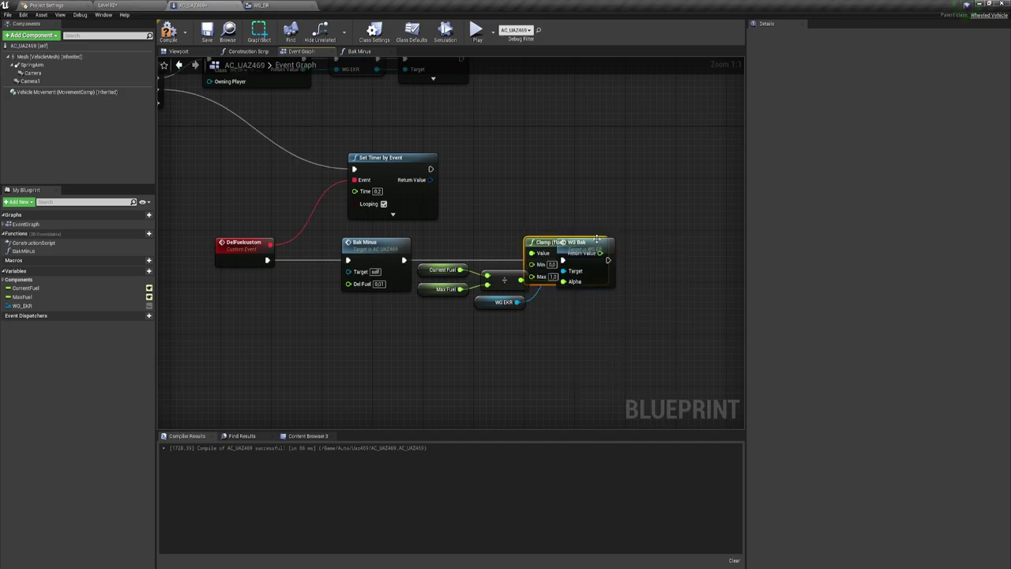
mouse_move(612, 250)
left_mouse_down()
mouse_move(700, 250)
mouse_move(646, 282)
left_mouse_up()
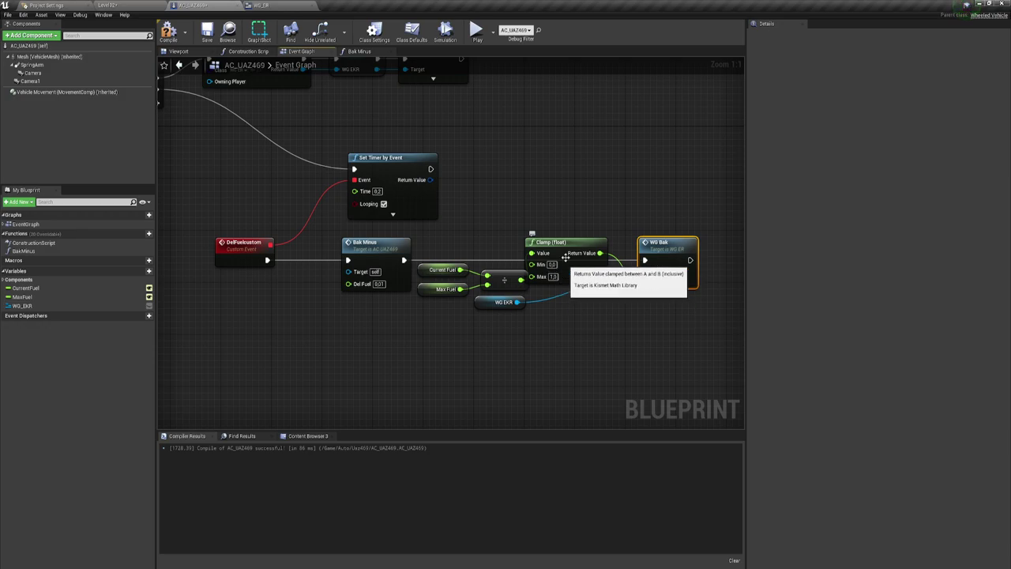
left_click_drag(551, 273, 563, 273)
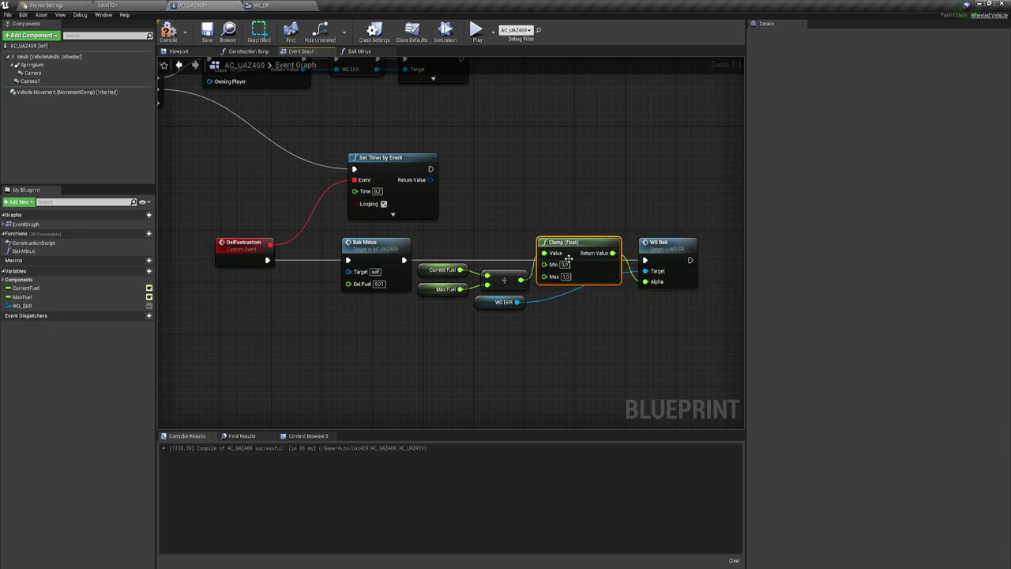
Compile the AC_UAZ469 vehicle Blueprint
left_click(168, 31)
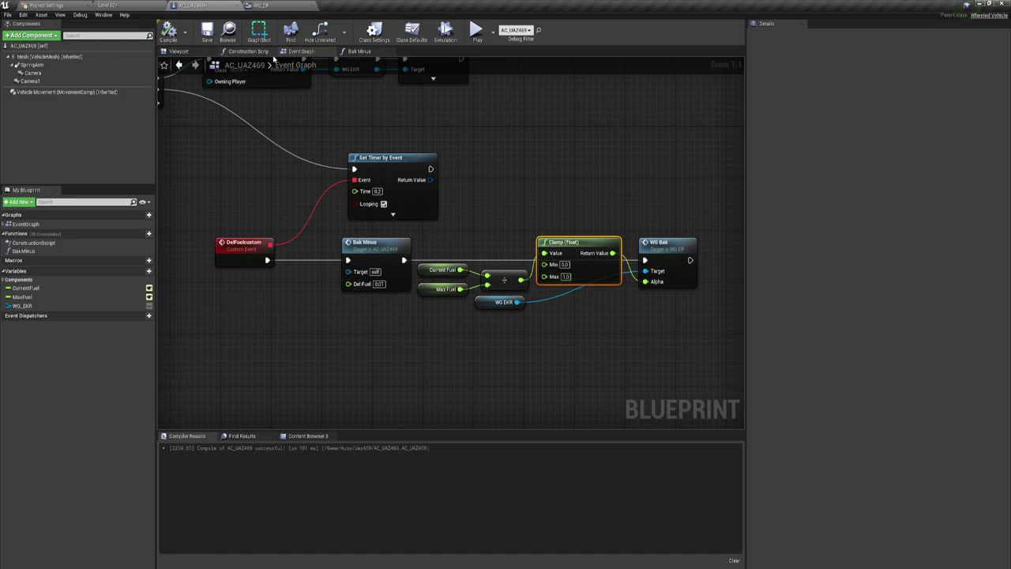
left_click(257, 5)
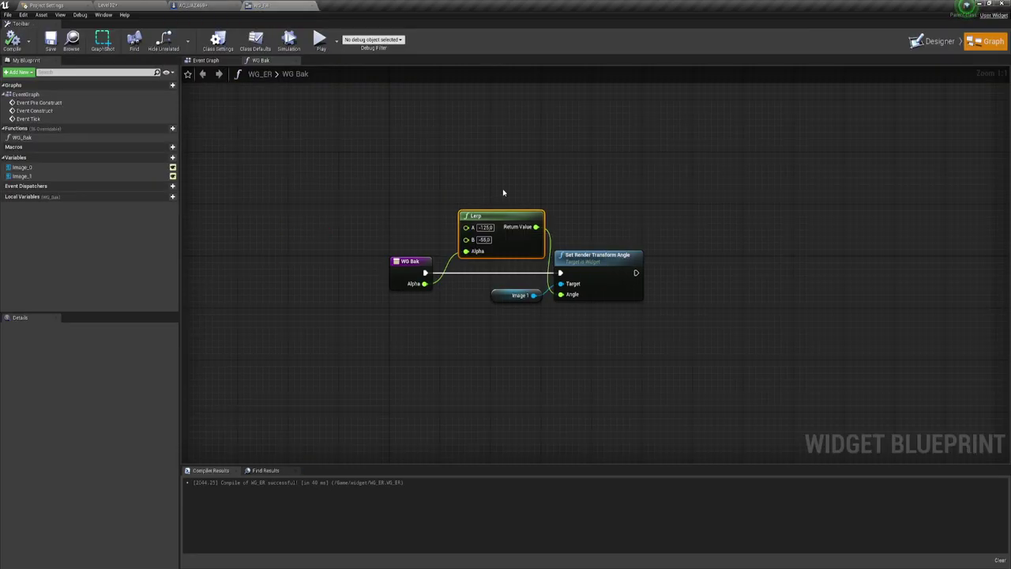
left_click(193, 4)
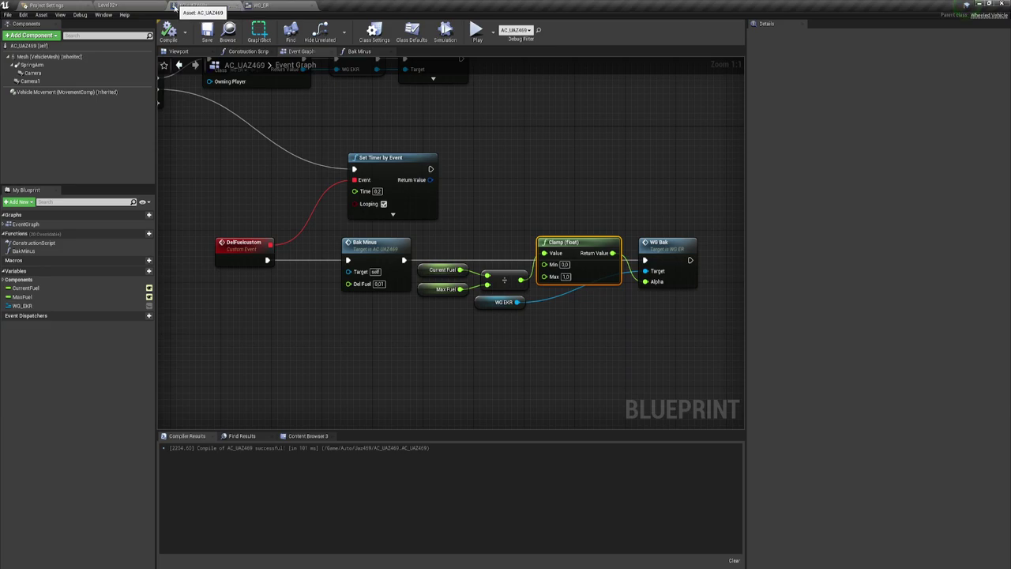
Play-test Level02 to watch the fuel gauge, then open the WG_ER Designer
left_click(107, 4)
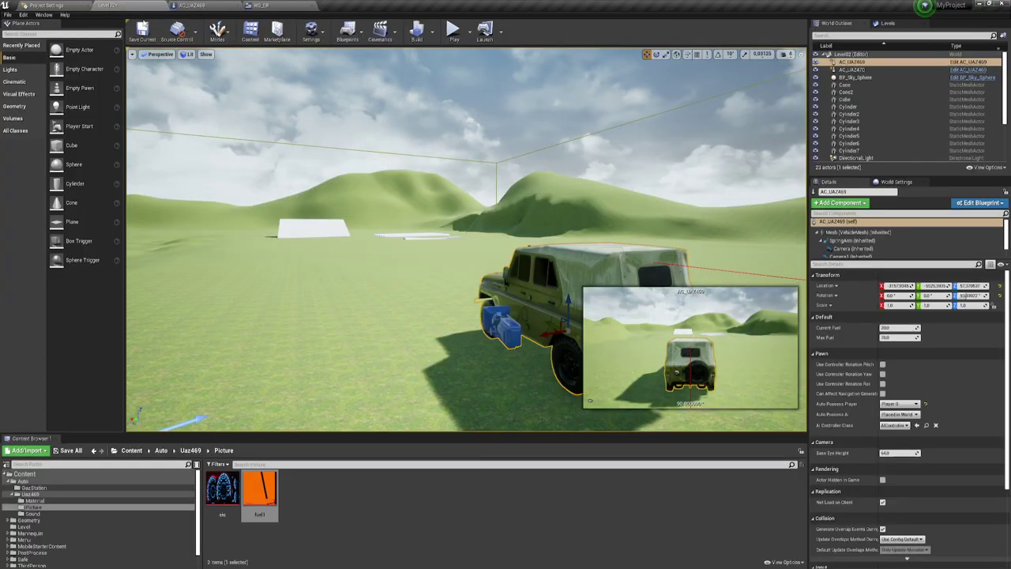
left_click(454, 29)
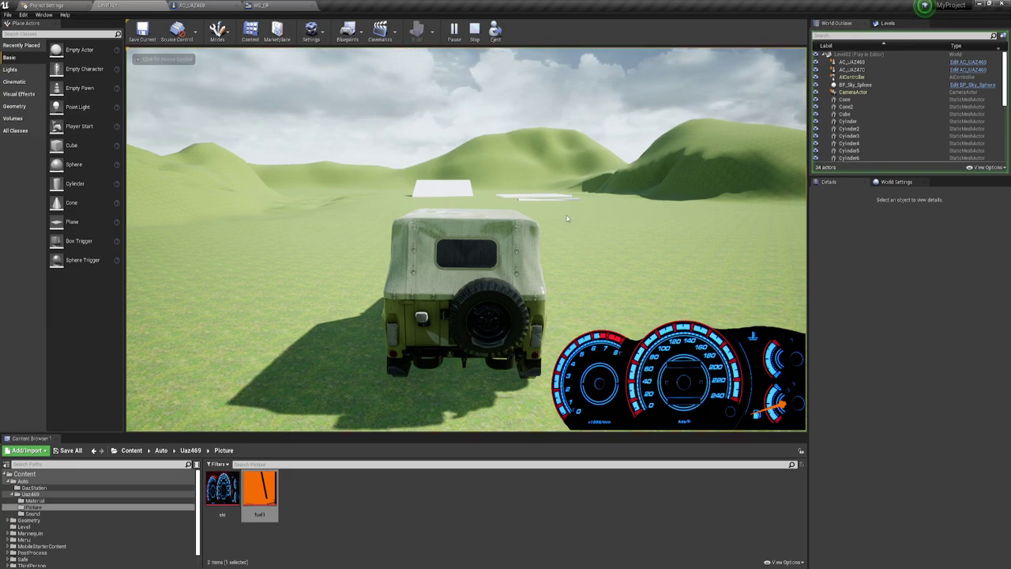
left_click(475, 31)
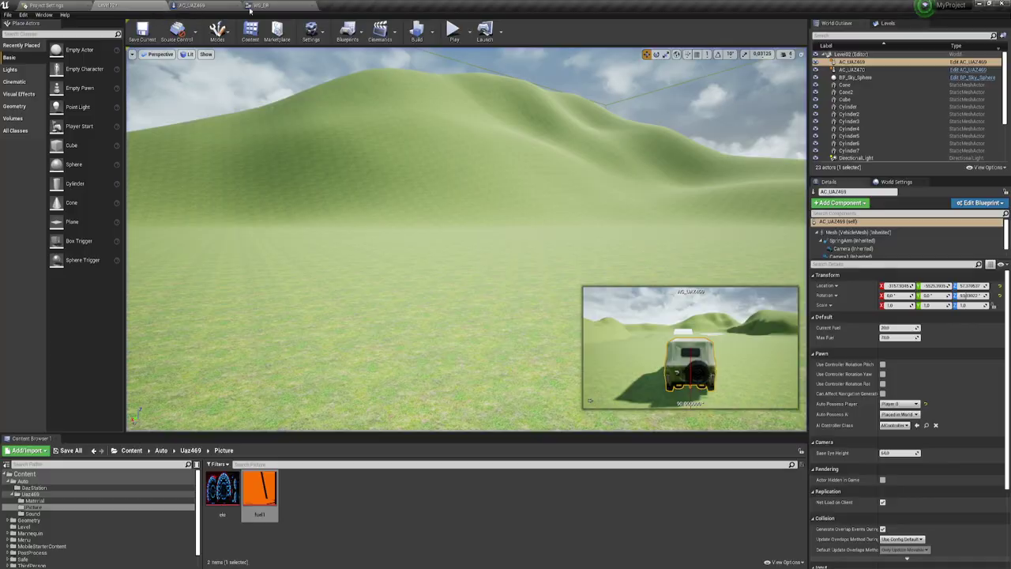
left_click(304, 6)
left_click(934, 42)
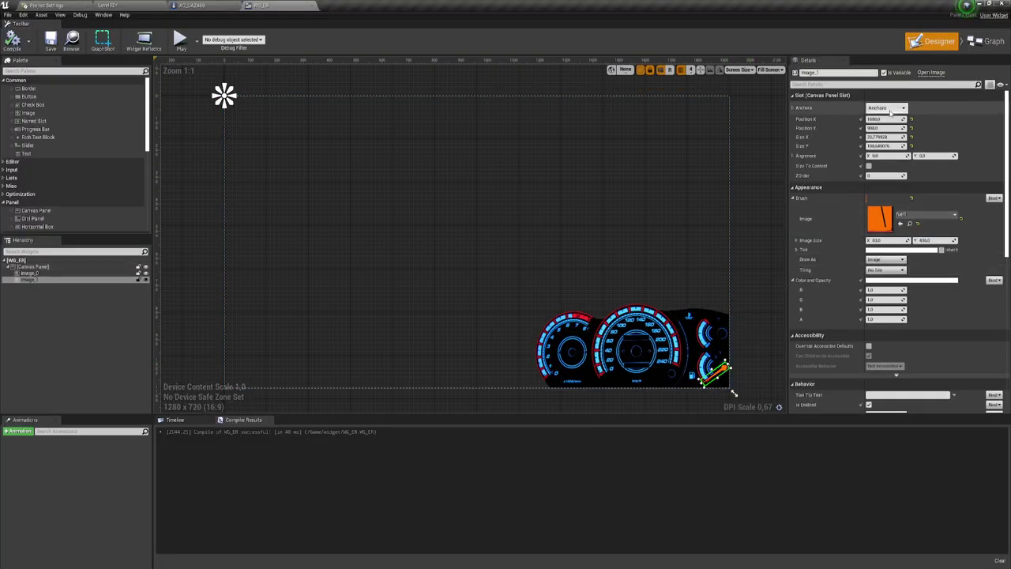
Anchor the needle image Image_1 to the bottom-right and compile the WG_ER widget
left_click(886, 107)
left_click(937, 188)
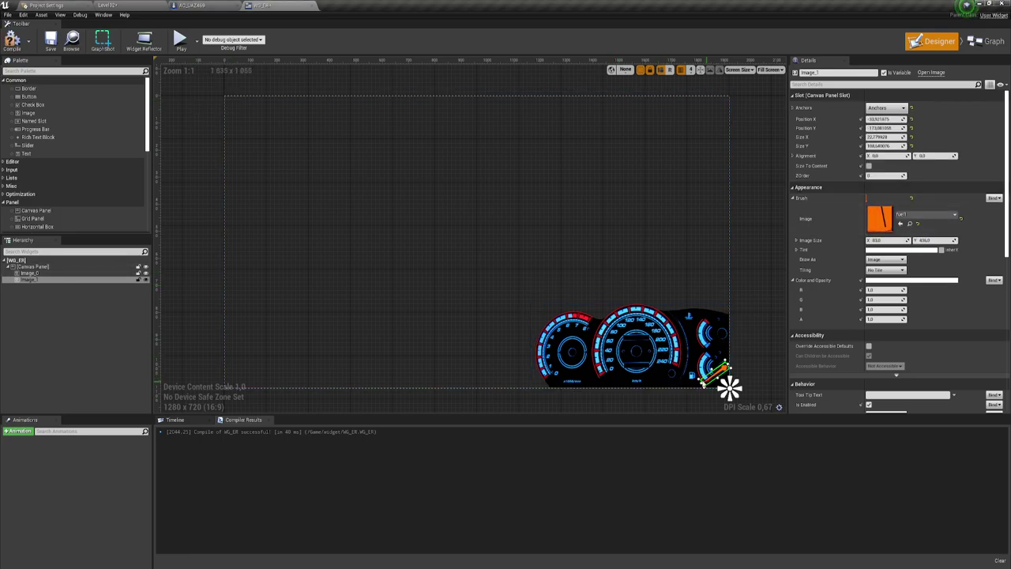
left_click(13, 40)
Play Level02 again to retest the fuel gauge, then stop with Esc
left_click(106, 5)
left_click(454, 32)
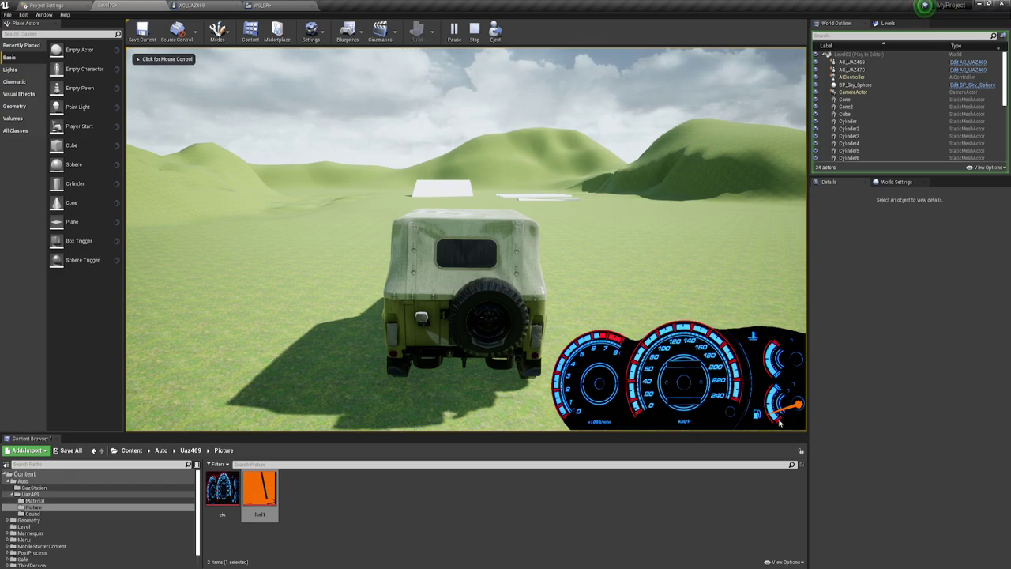
key("Escape")
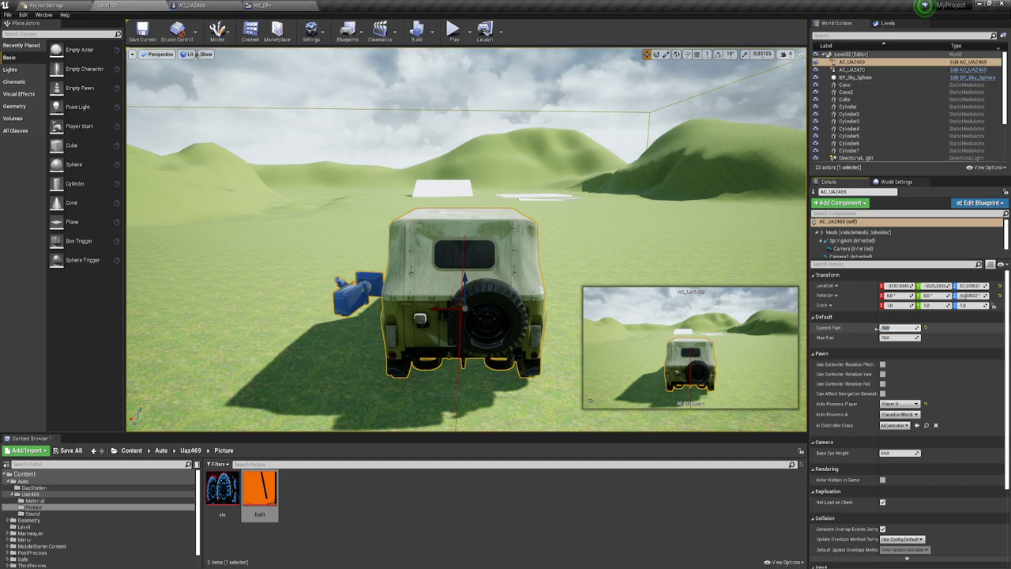
Save all changed content, play-test the fuel gauge, then return to the AC_UAZ469 graph
left_click(67, 450)
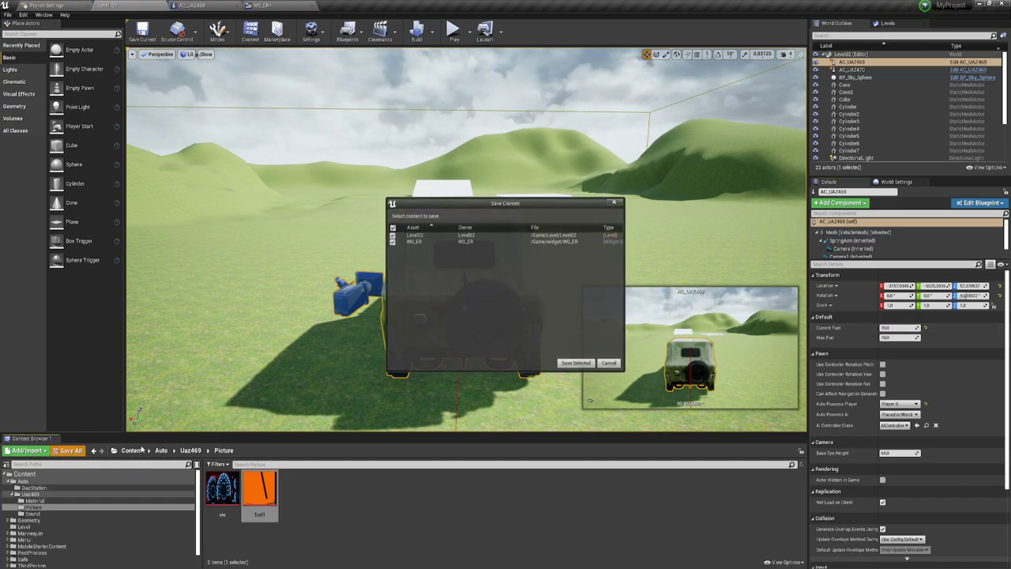
left_click(576, 364)
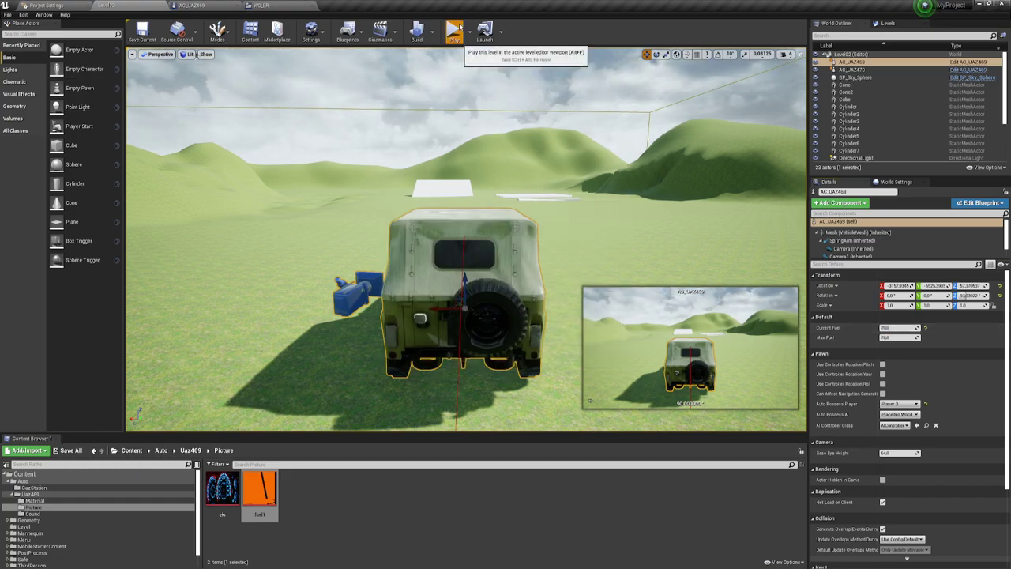
left_click(453, 30)
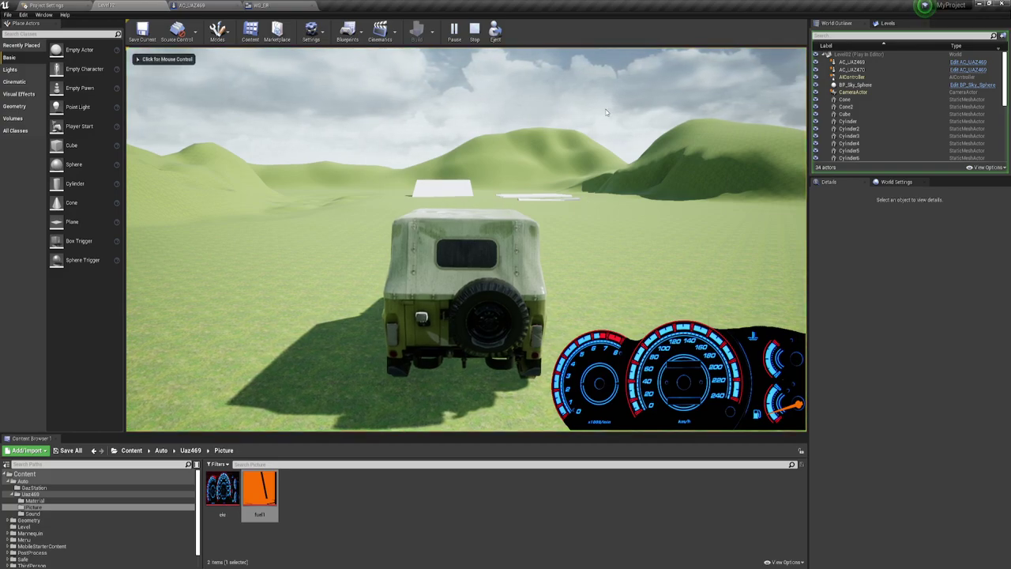
left_click(474, 30)
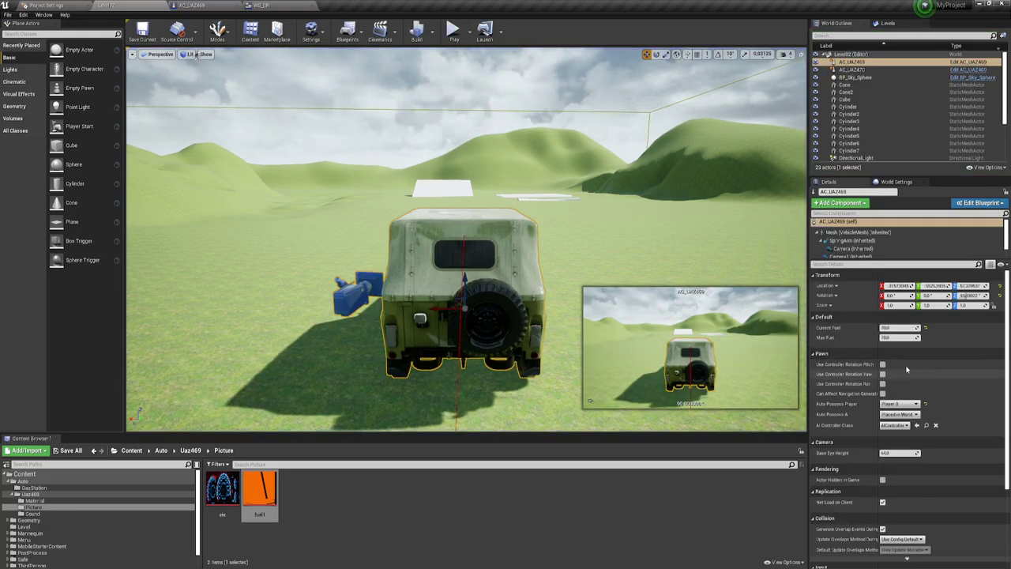
left_click(267, 6)
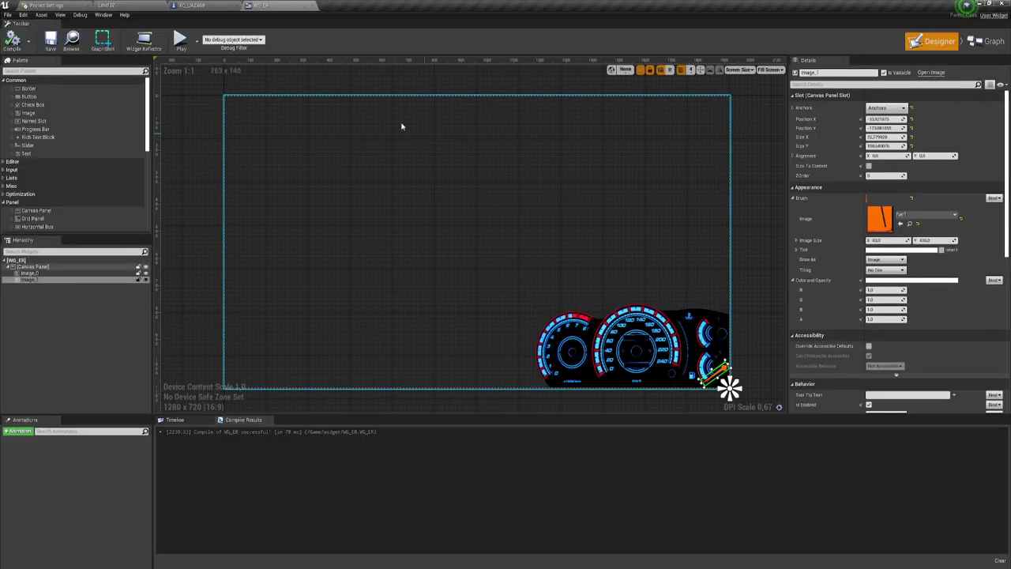
left_click(191, 5)
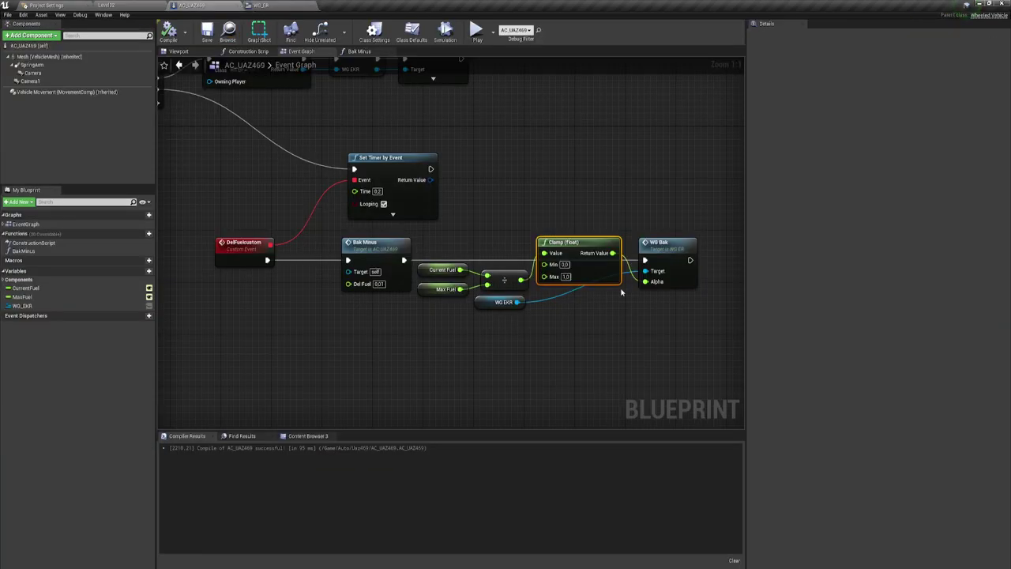
Edit the Current Fuel default value and play-test Level02 before returning to AC_UAZ469
left_click(25, 287)
left_click(847, 195)
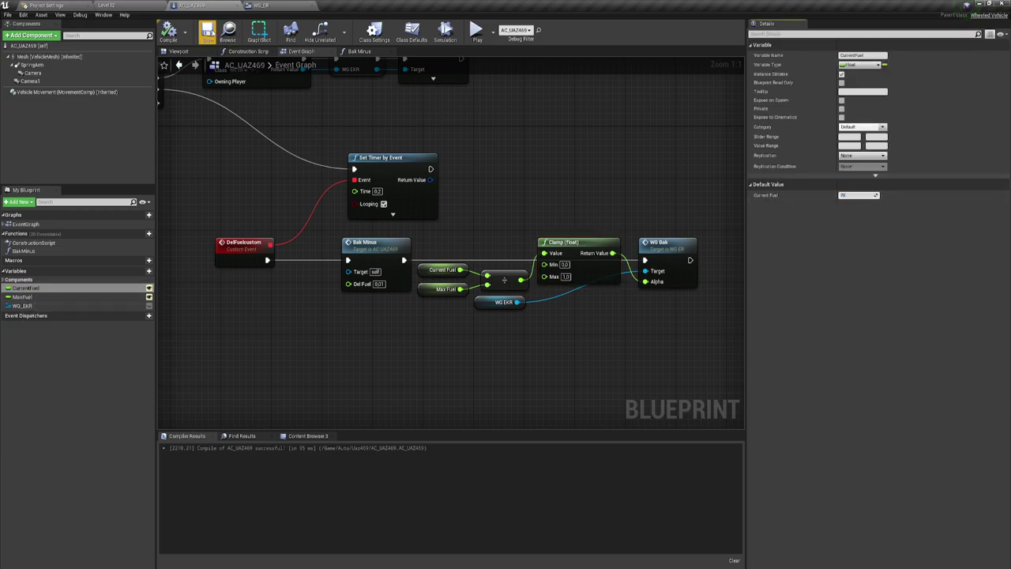
left_click(129, 7)
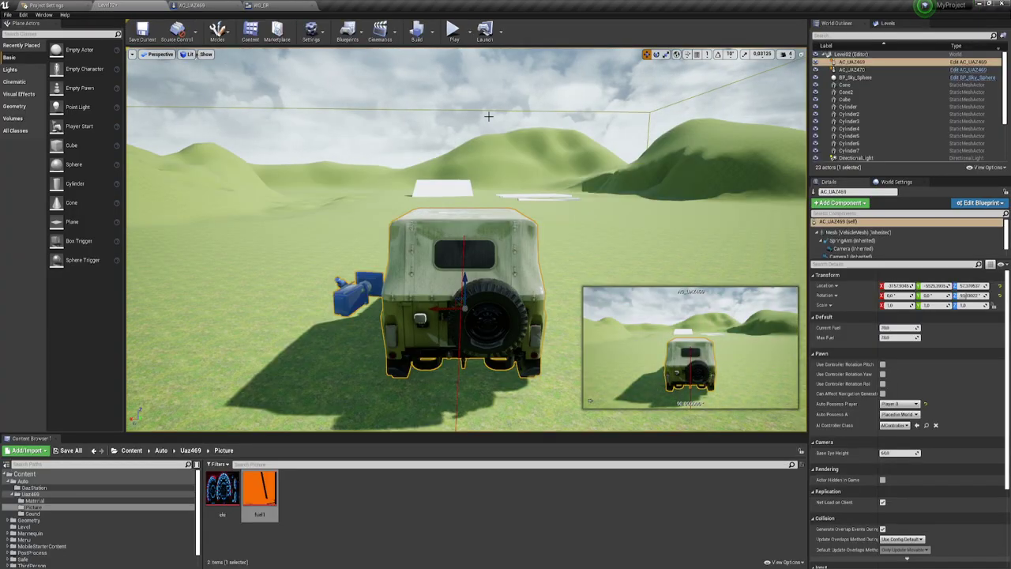
left_click(453, 30)
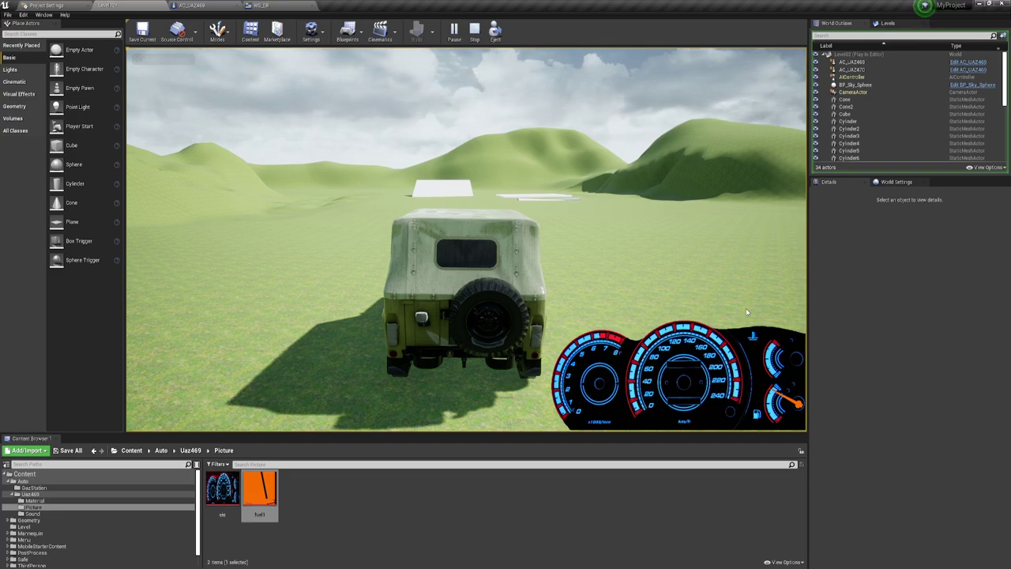
key("Escape")
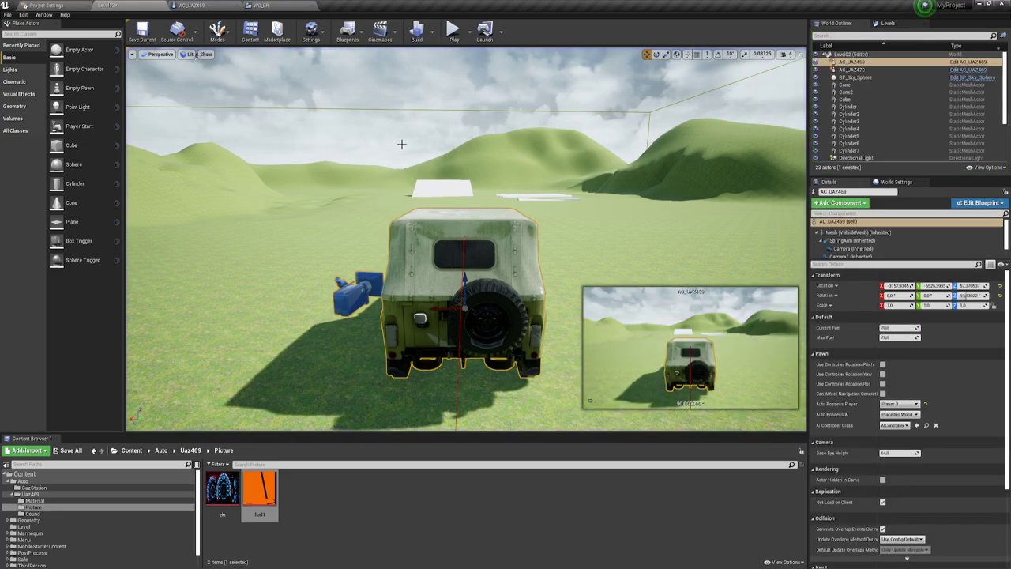
left_click(265, 6)
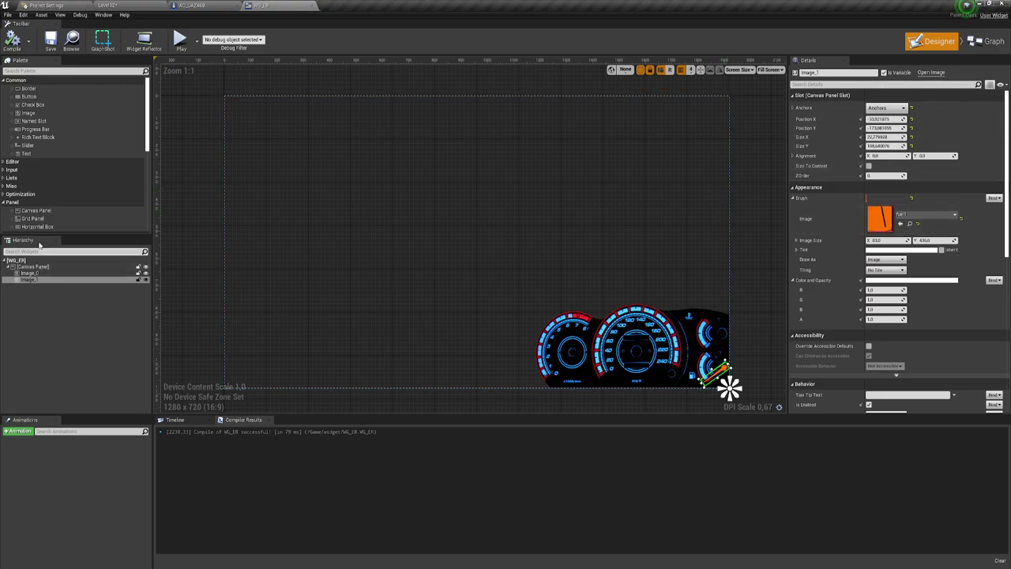
left_click(191, 6)
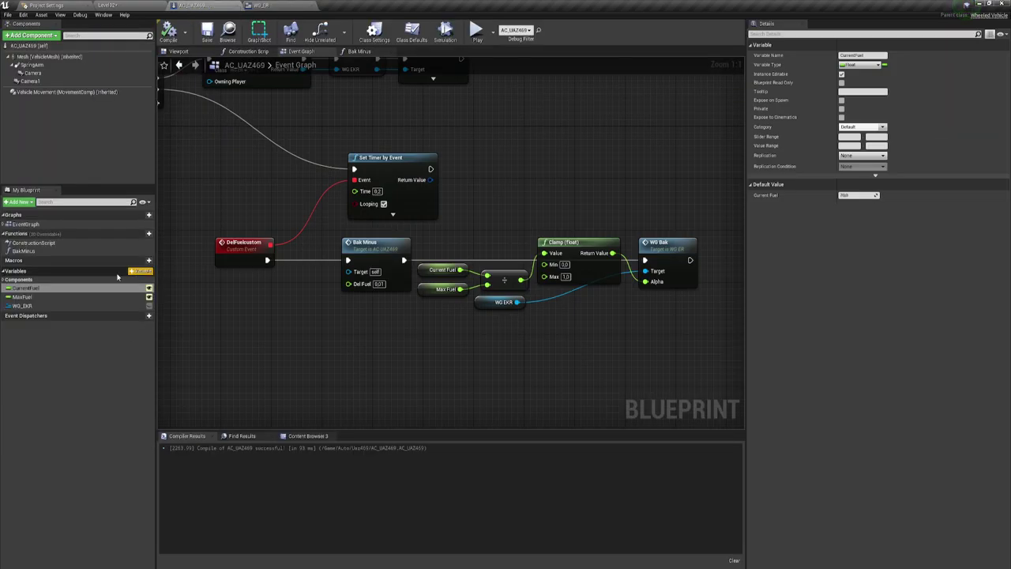
Enable Expose on Spawn for CurrentFuel and MaxFuel and recompile AC_UAZ469
left_click(30, 288)
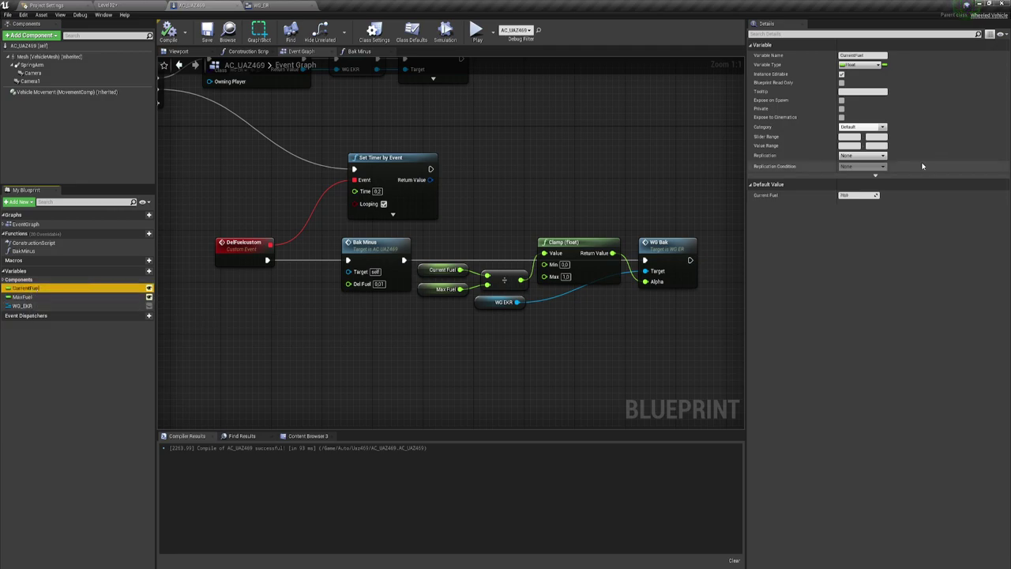
left_click(841, 100)
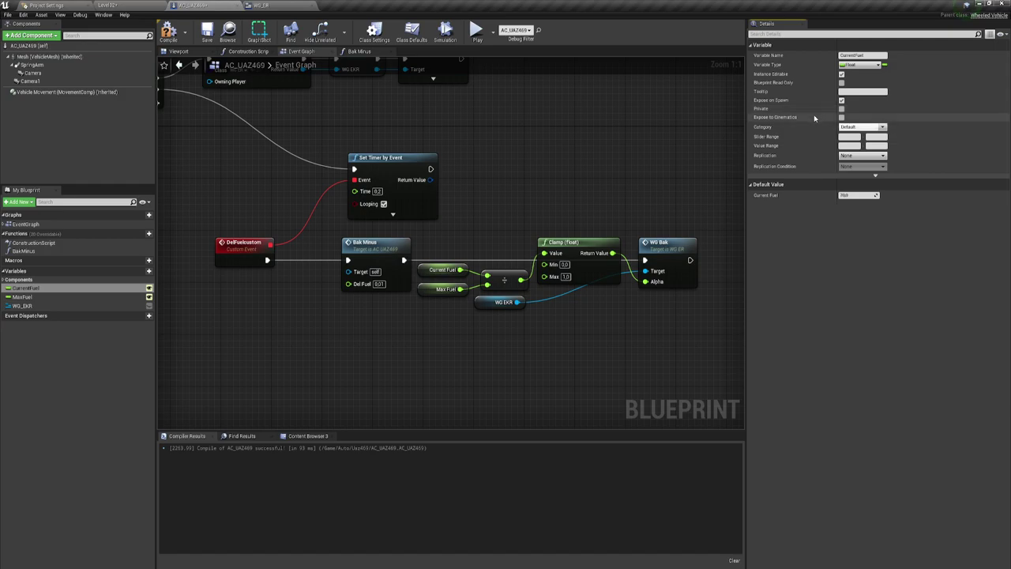
left_click(33, 297)
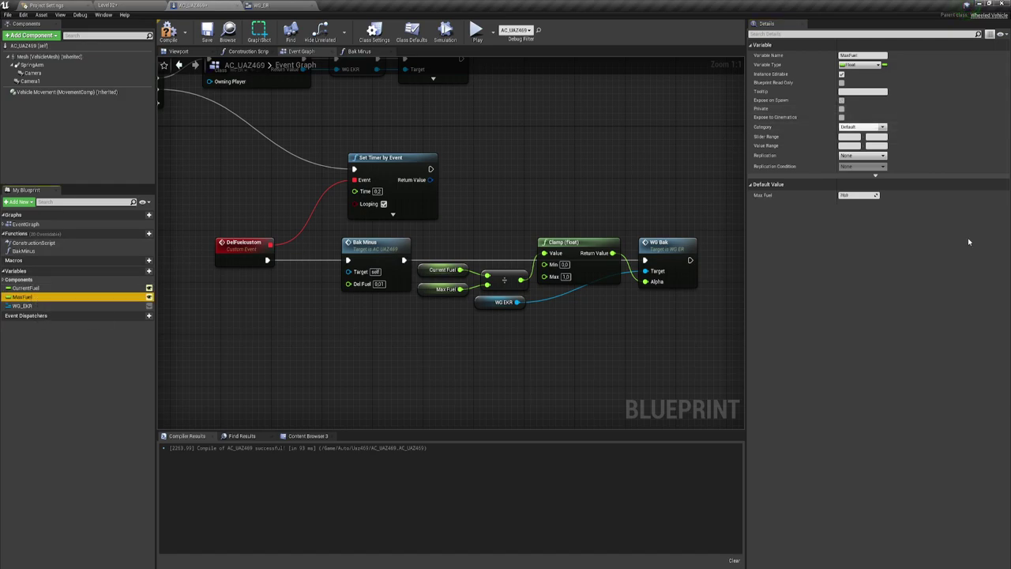
left_click(841, 100)
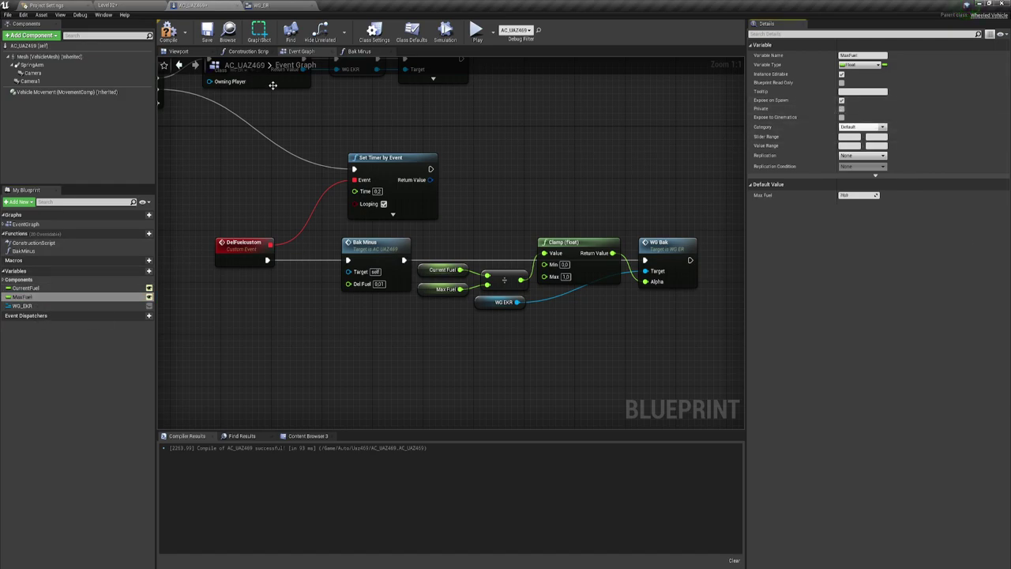
left_click(168, 32)
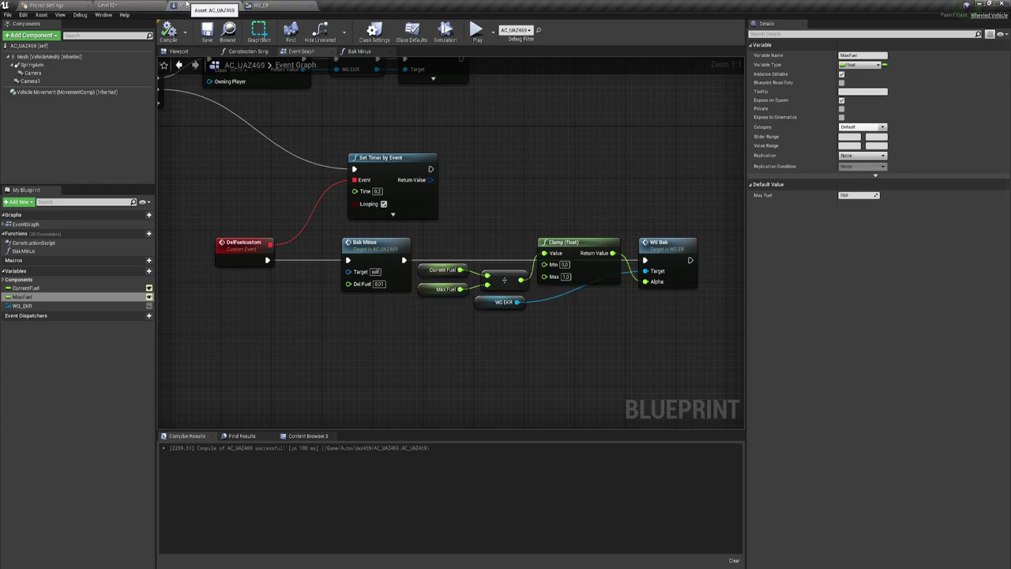
left_click(156, 5)
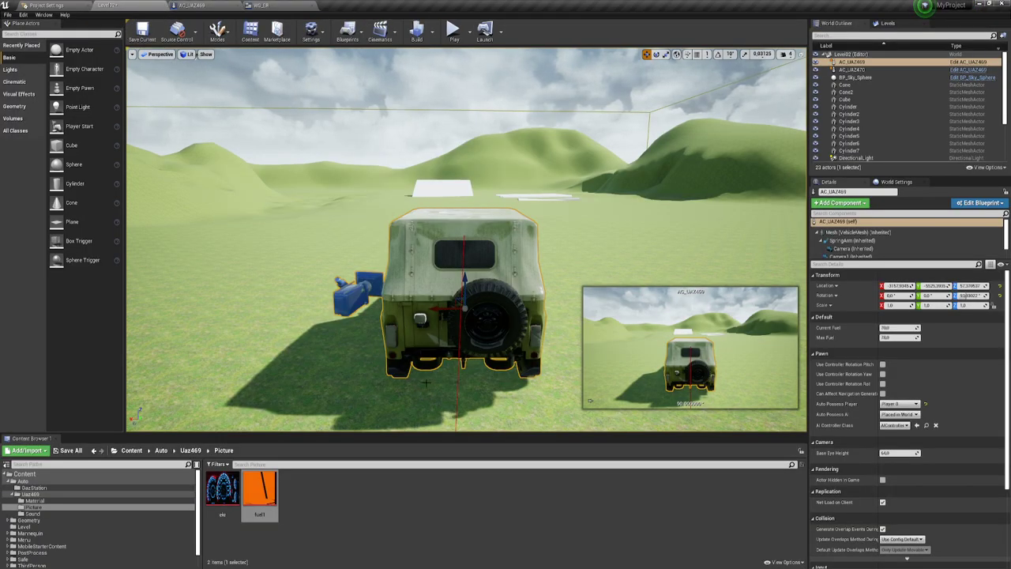
Set the placed UAZ vehicle's Current Fuel to 20 in its Details
left_click(562, 528)
type("2")
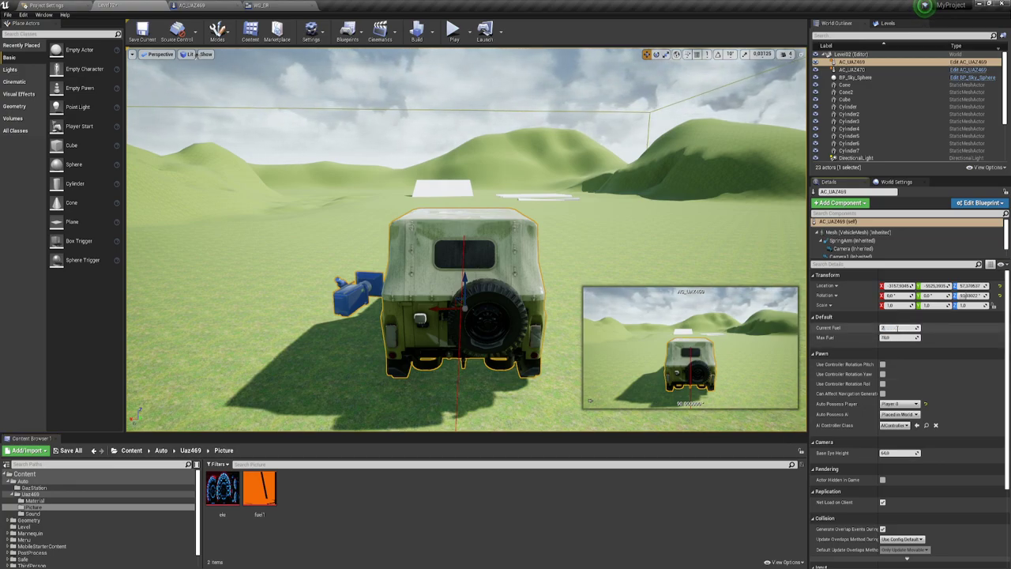
type("0")
key("Return")
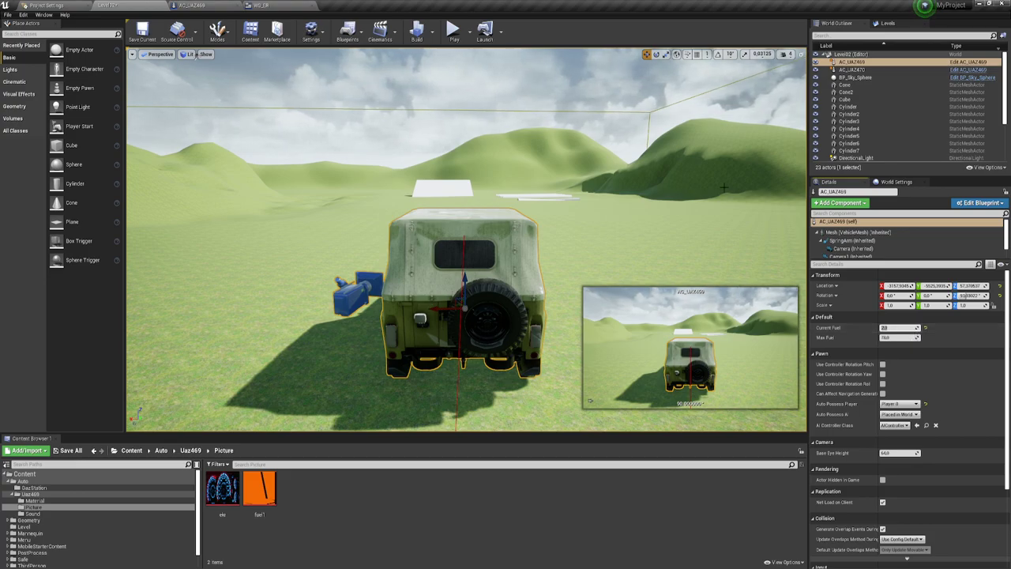
Run a quick play test, then save all changes including Level02
left_click(453, 30)
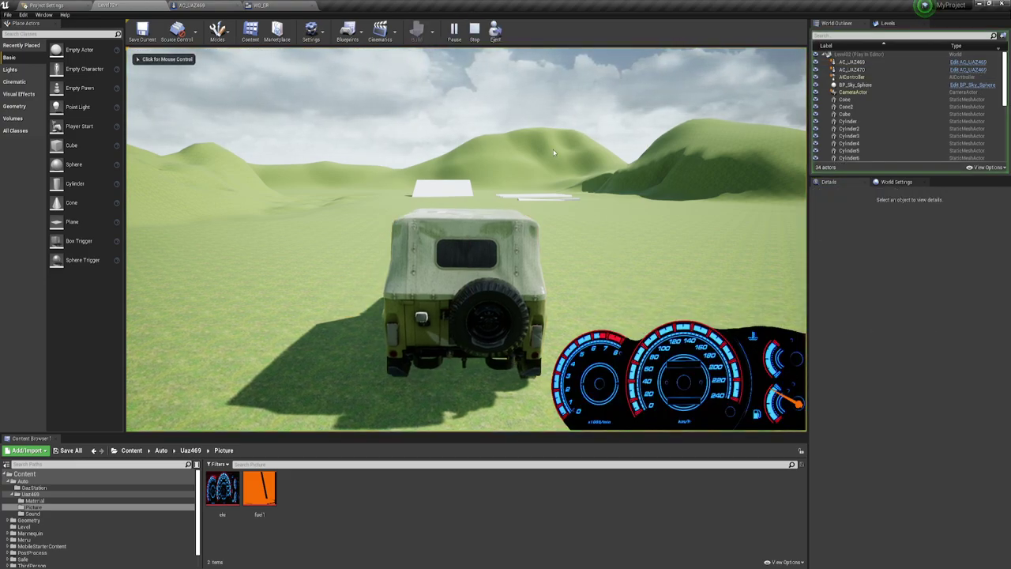
key("Escape")
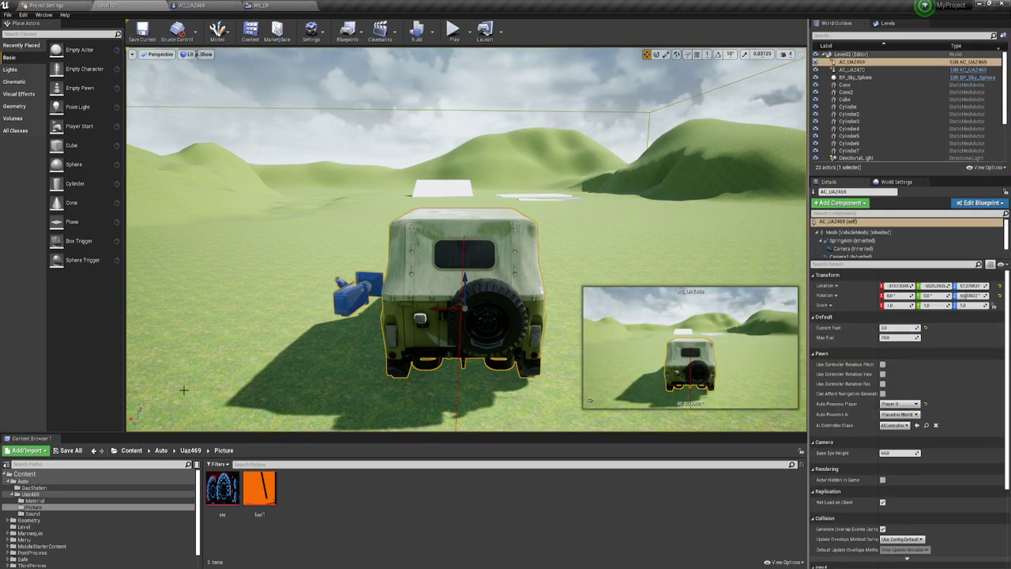
left_click(83, 451)
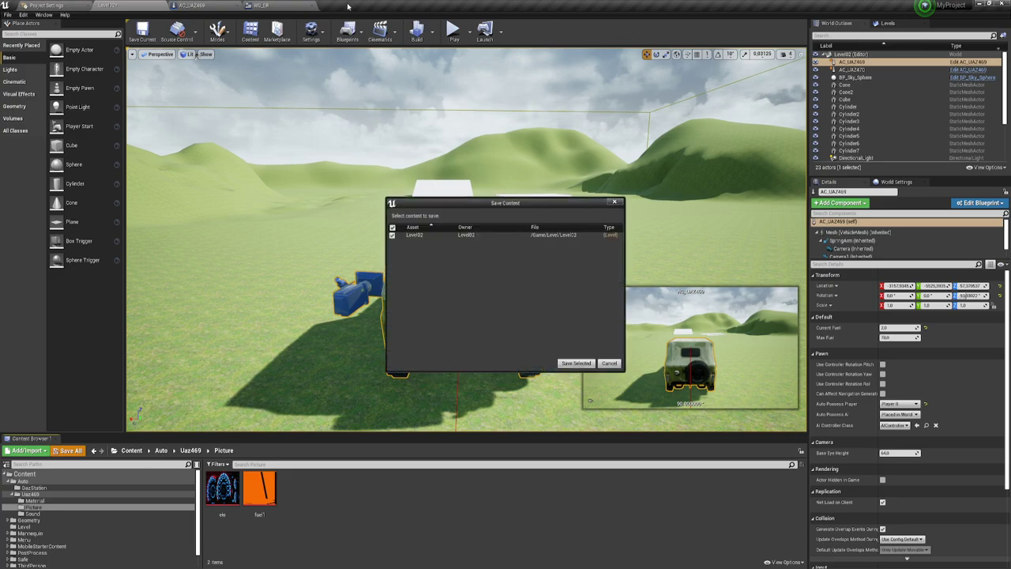
left_click(565, 363)
In AC_UAZ469, move Bak Minus out of the chain and wire DelFuelcustom directly to WG Bak
left_click(190, 5)
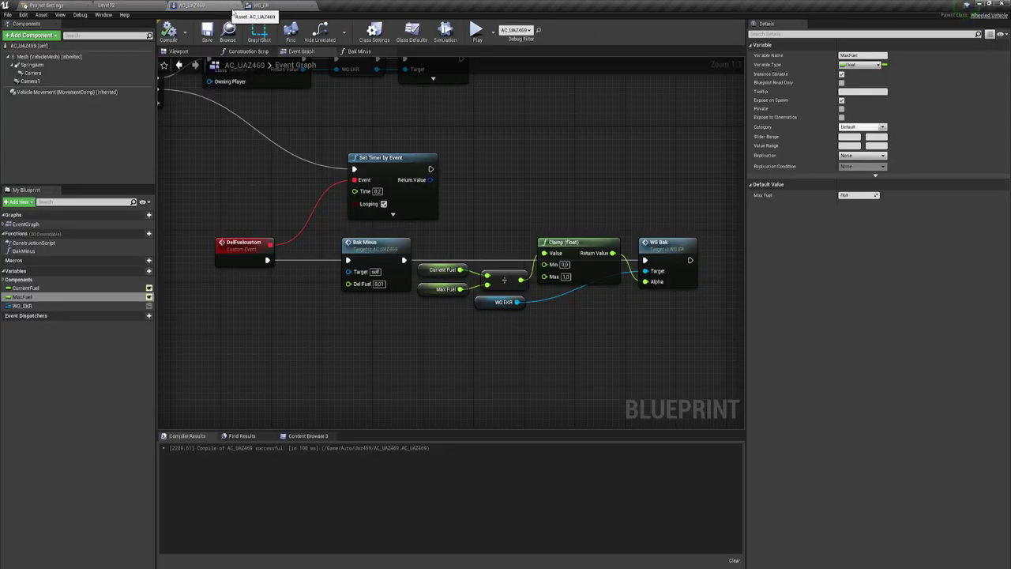
left_click(39, 288)
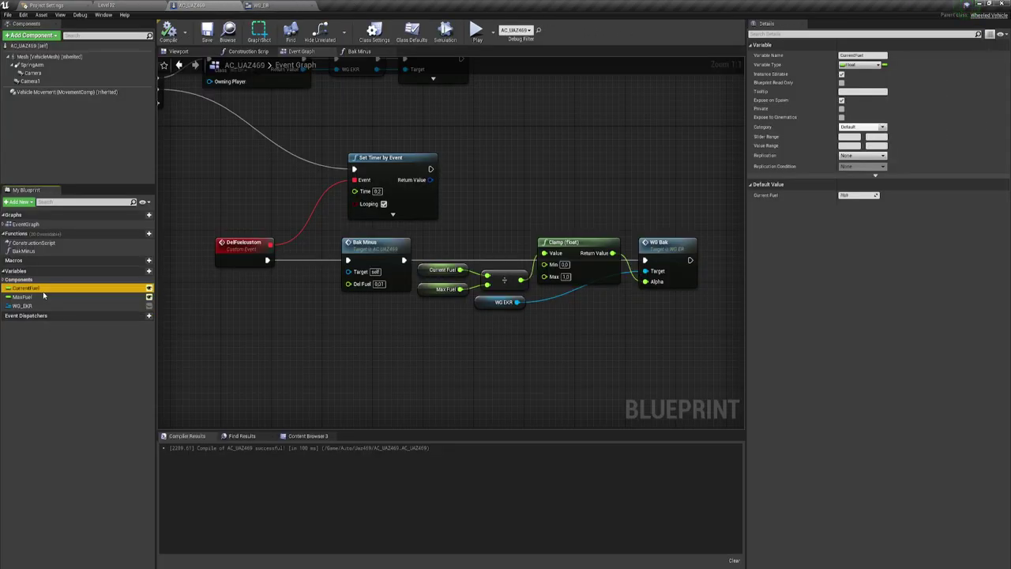
right_click_drag(403, 355, 434, 343)
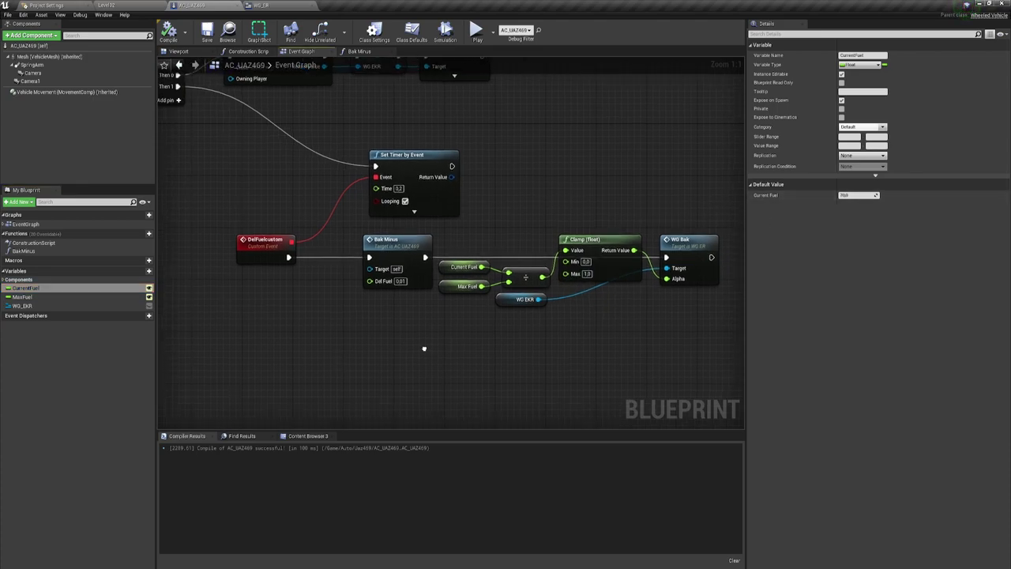
right_click_drag(482, 297, 468, 324)
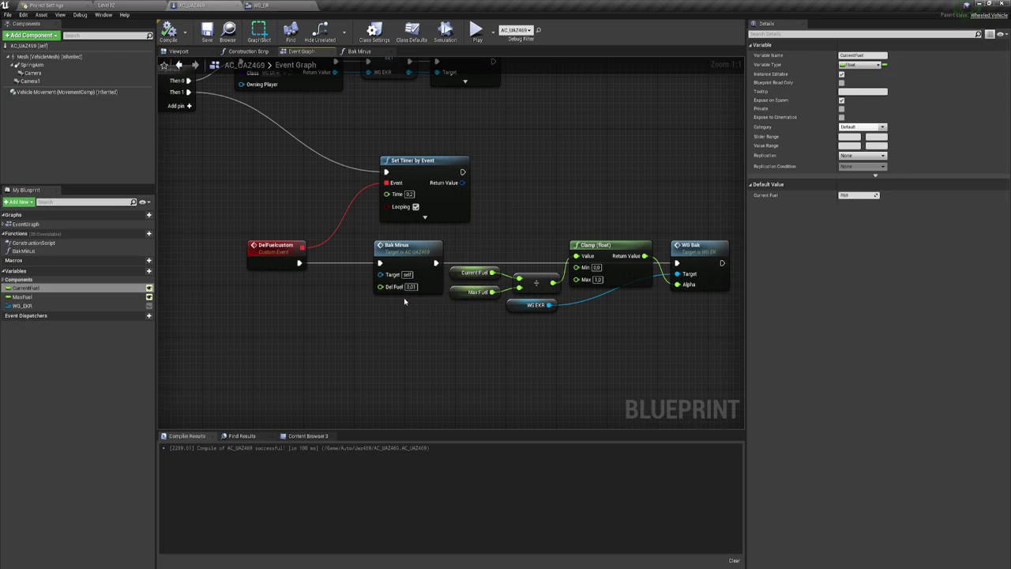
left_click(409, 256)
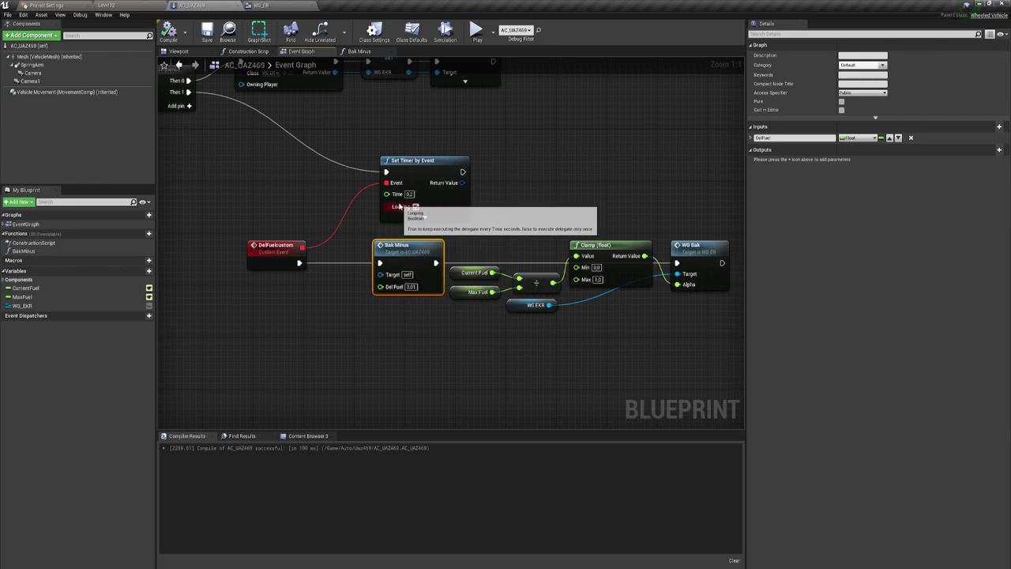
right_click_drag(491, 197, 443, 275)
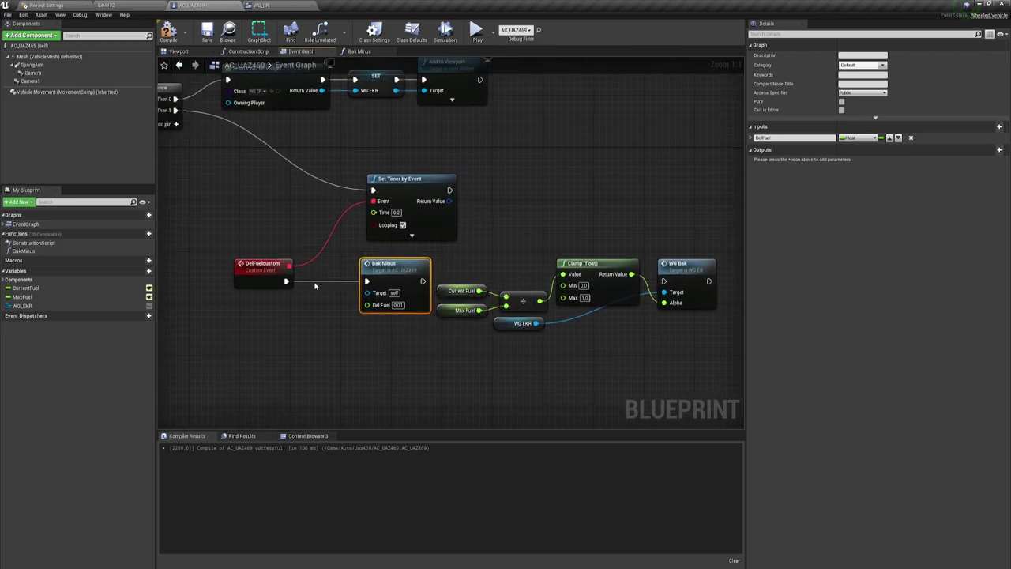
left_click(314, 286)
left_click_drag(387, 272, 330, 325)
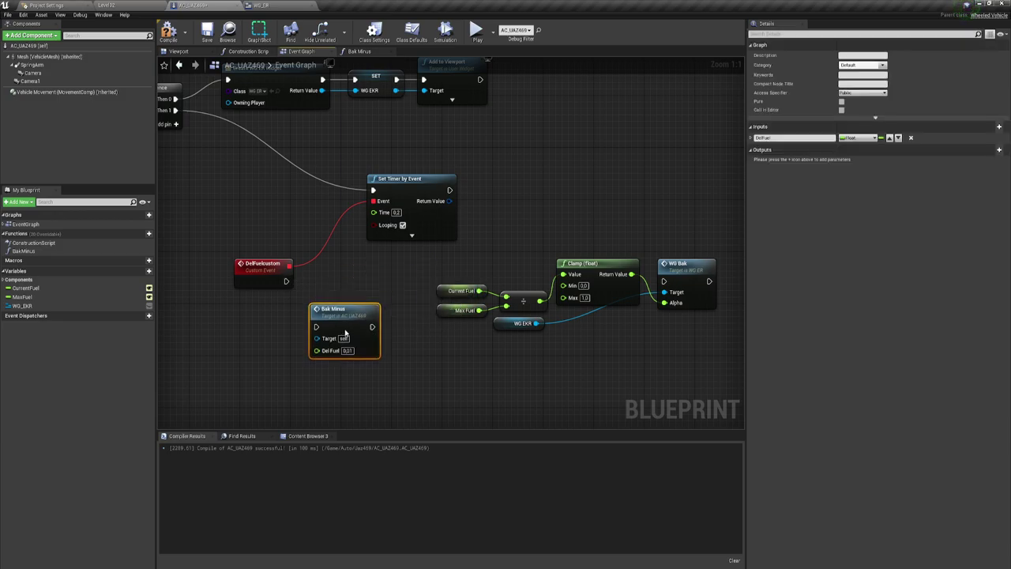
left_click_drag(286, 281, 664, 281)
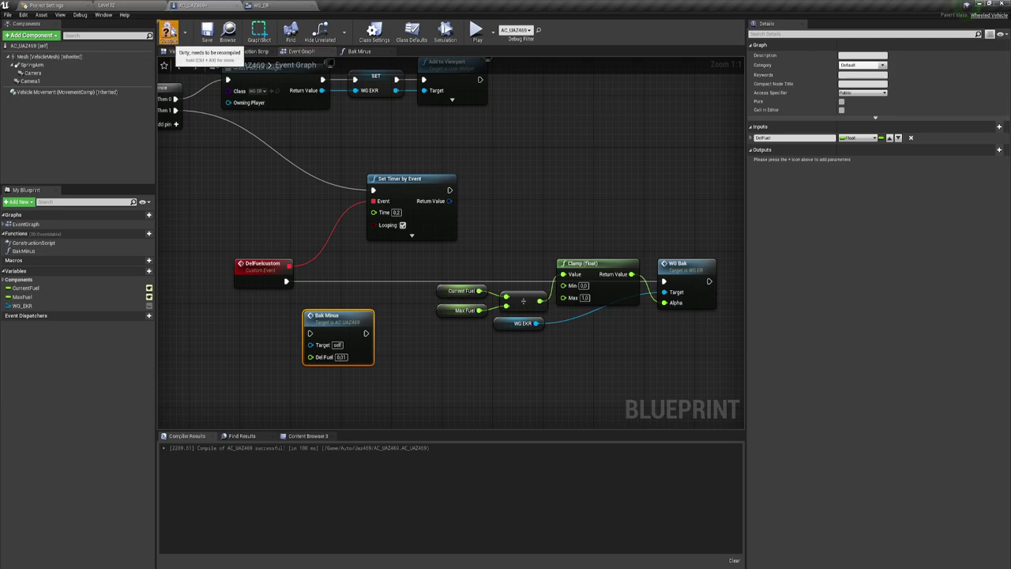
Compile AC_UAZ469, run a play test, then select the Current Fuel getter to view its details
left_click(207, 33)
left_click(477, 32)
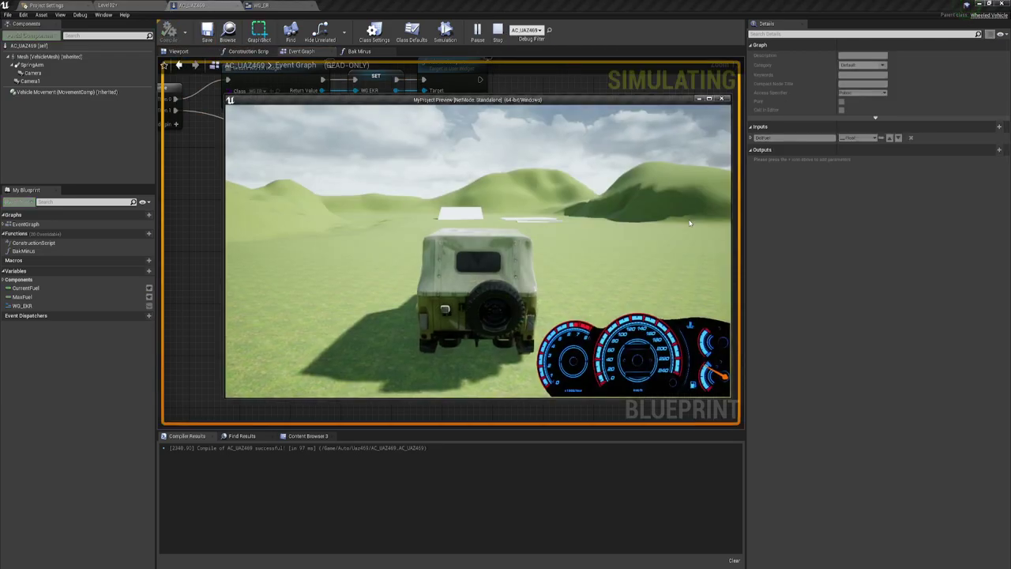
key("Escape")
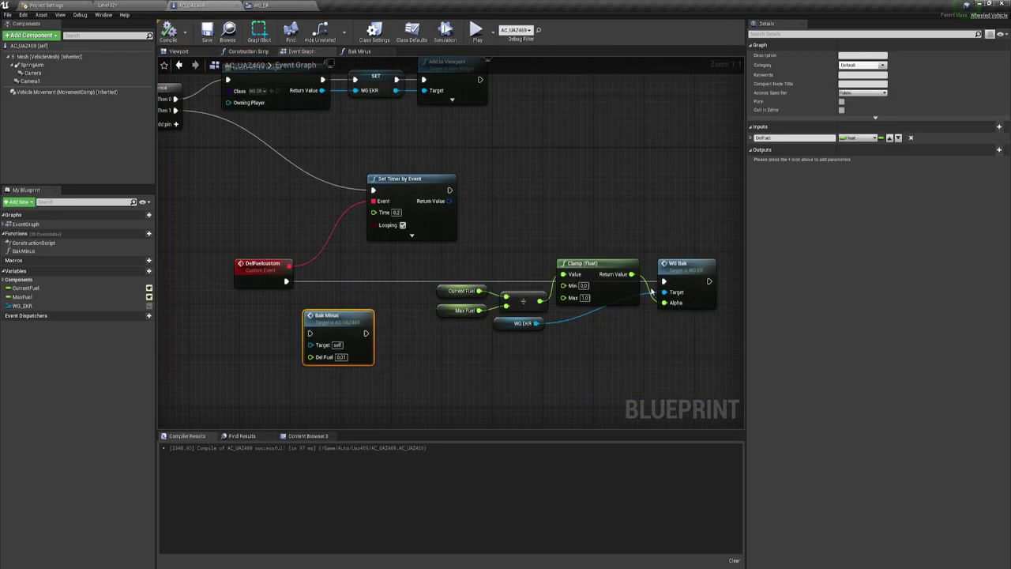
left_click(454, 292)
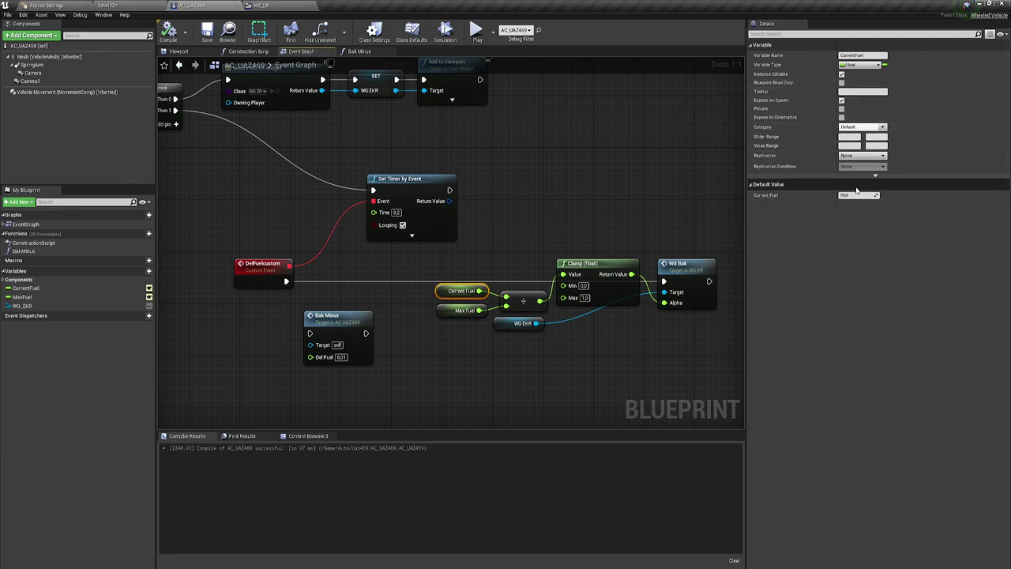
left_click(266, 5)
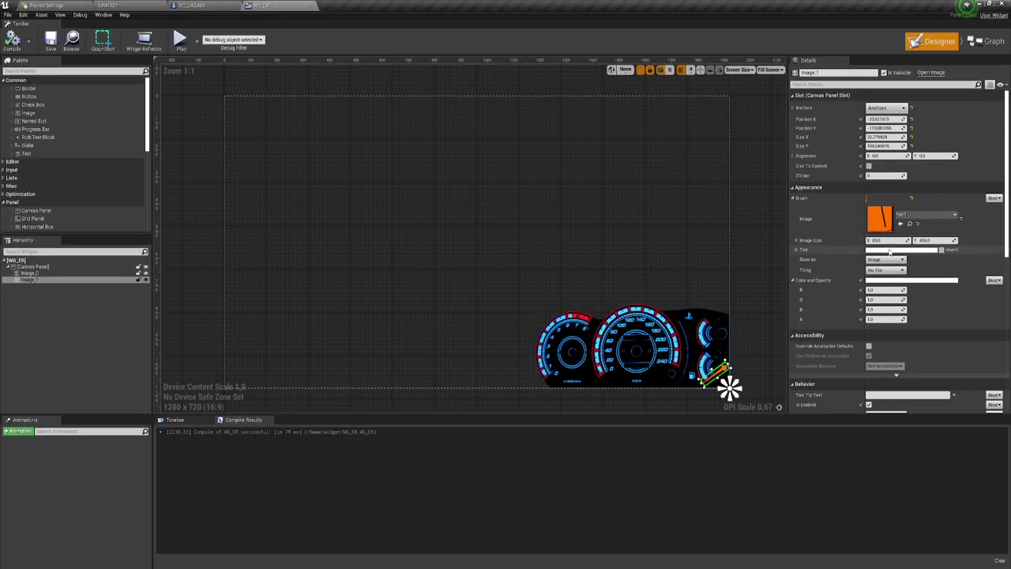
left_click(979, 41)
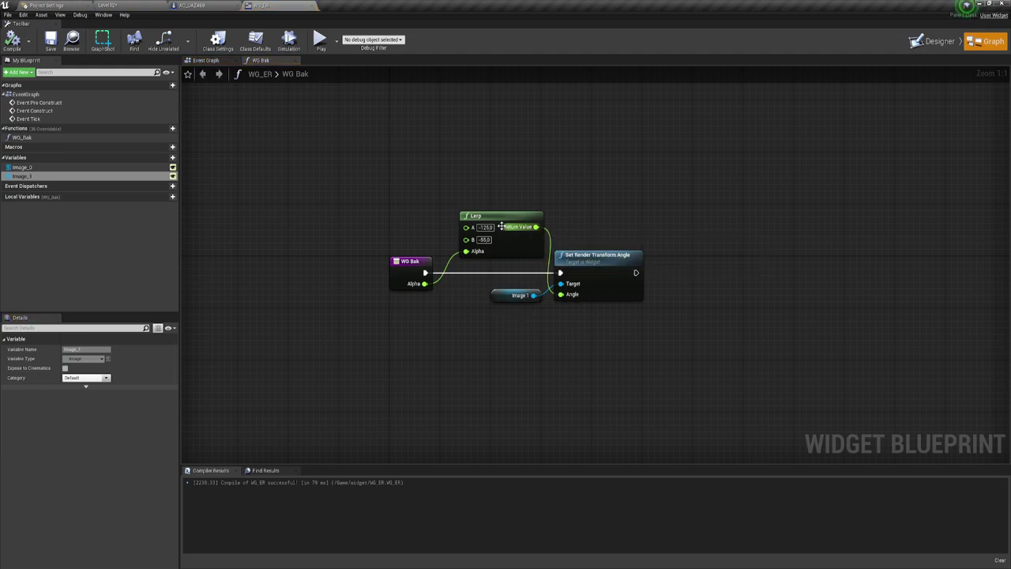
left_click(157, 4)
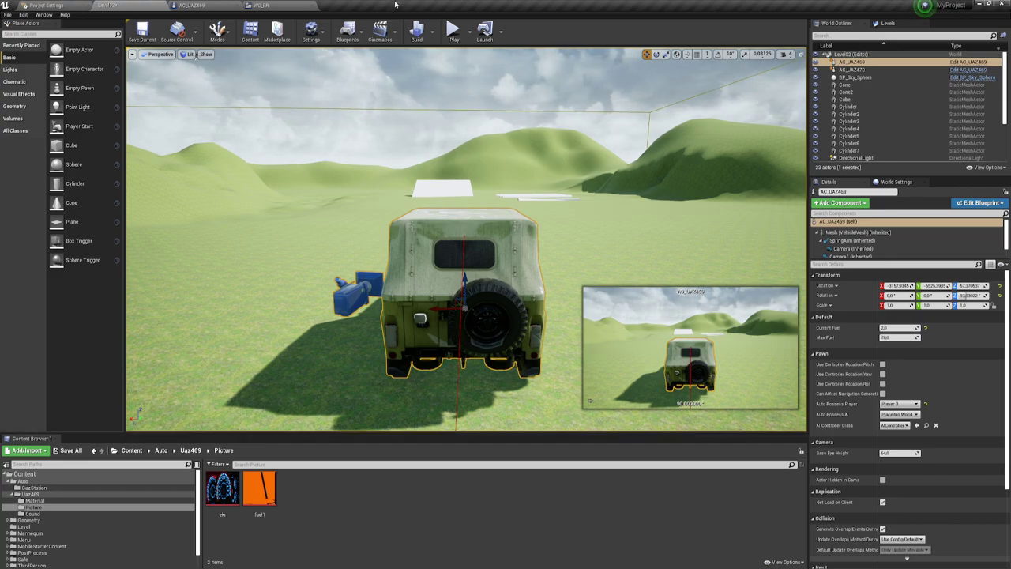
left_click(263, 5)
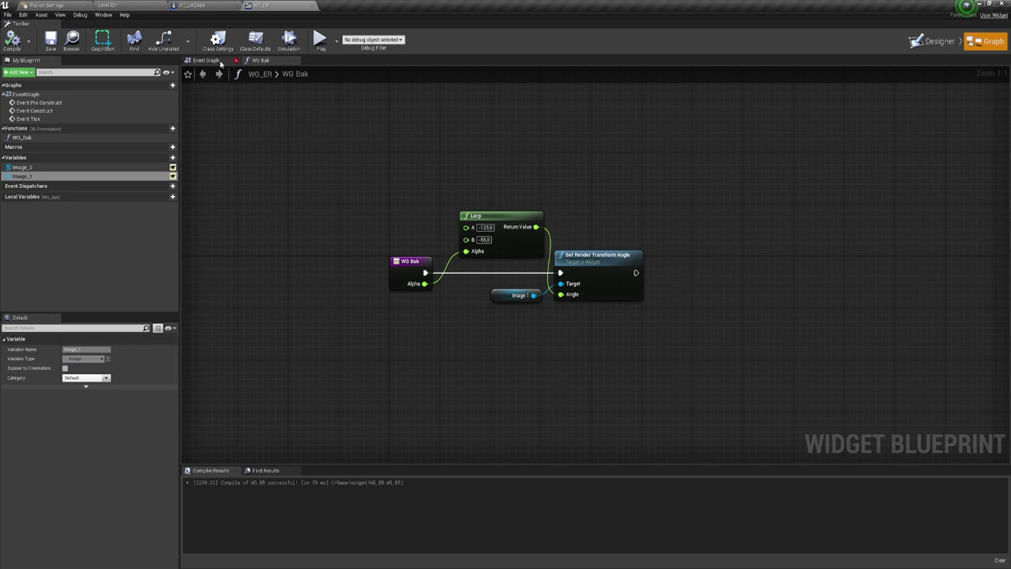
left_click(191, 5)
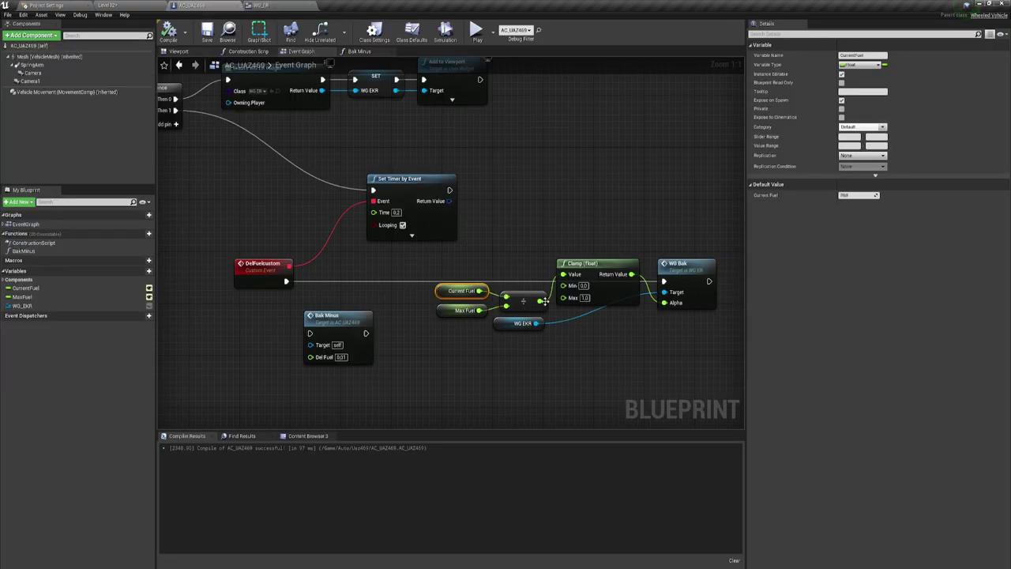
Reinsert Bak Minus between DelFuelcustom and WG Bak in the execution chain
left_click(850, 195)
mouse_move(327, 315)
left_mouse_down()
mouse_move(364, 263)
mouse_move(286, 281)
left_mouse_up()
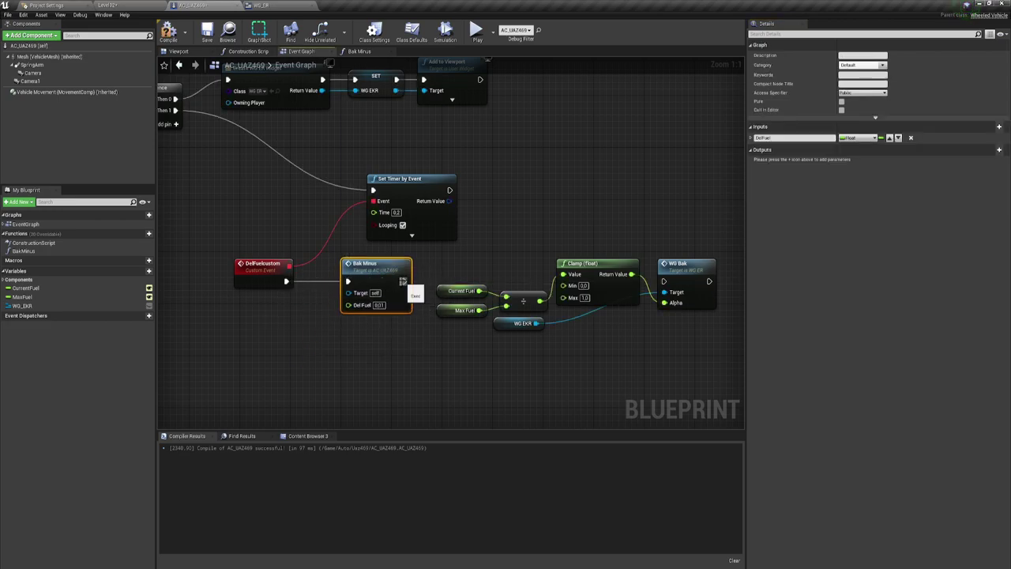
left_click_drag(404, 281, 665, 282)
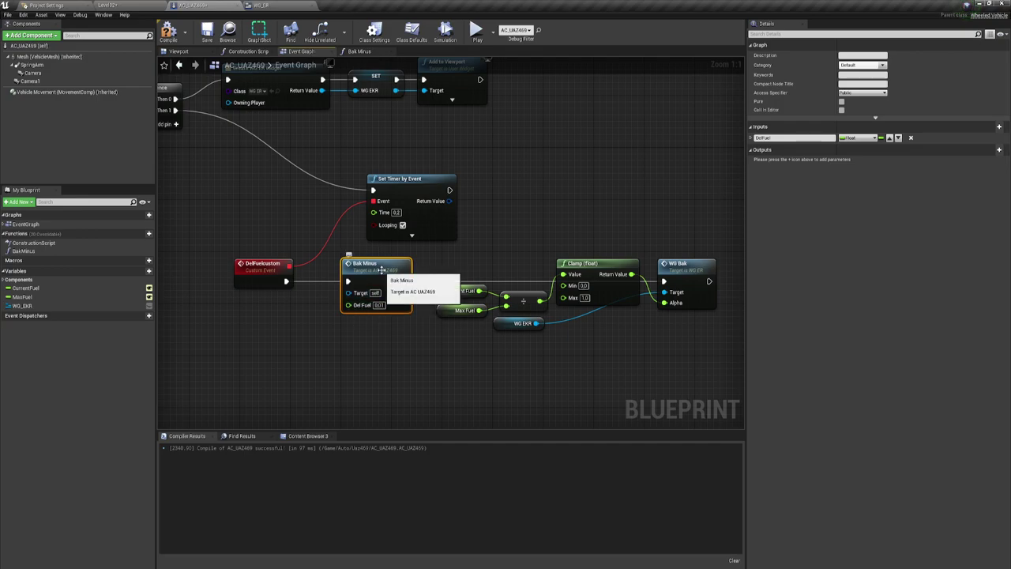
Set Bak Minus's Del Fuel to 0.1, compile the blueprint, and play-test the level
left_click(362, 51)
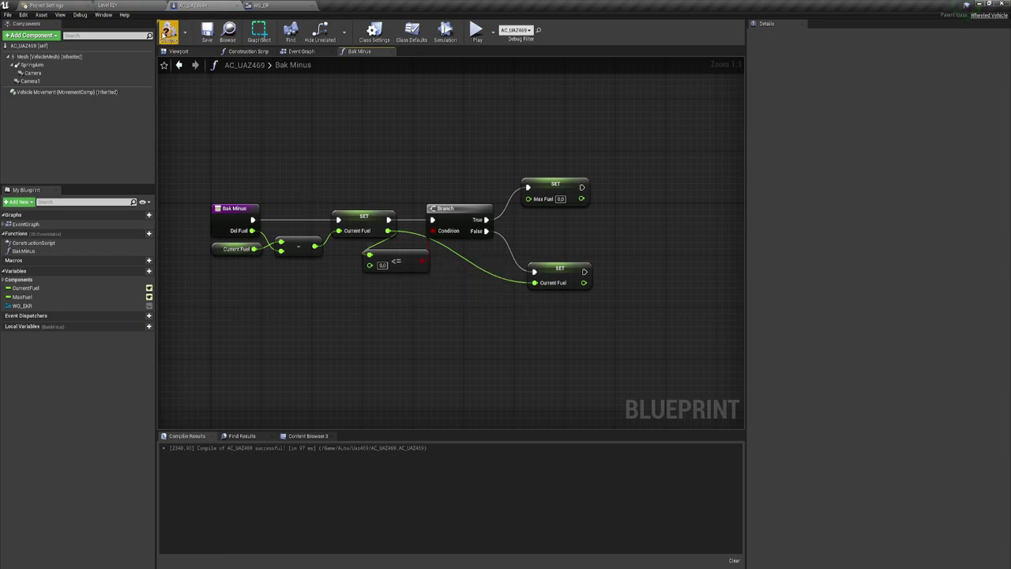
left_click(168, 32)
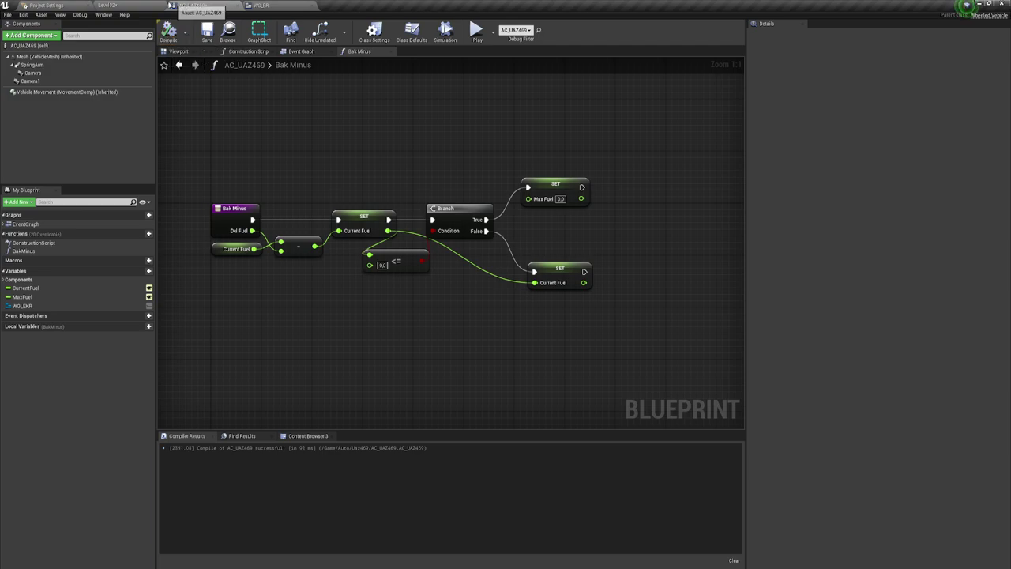
left_click(319, 53)
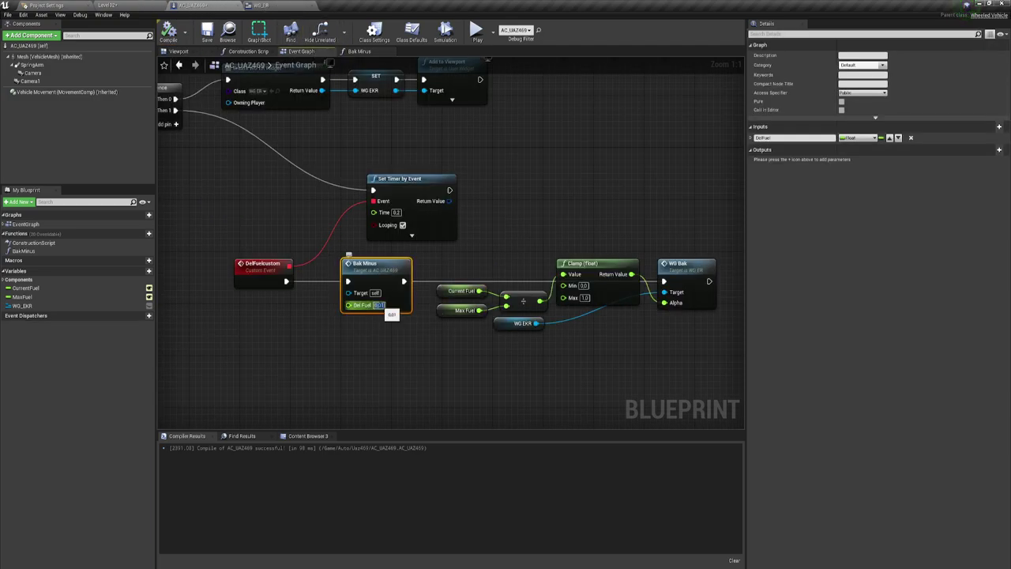
left_click(379, 305)
type("0.1")
left_click(385, 323)
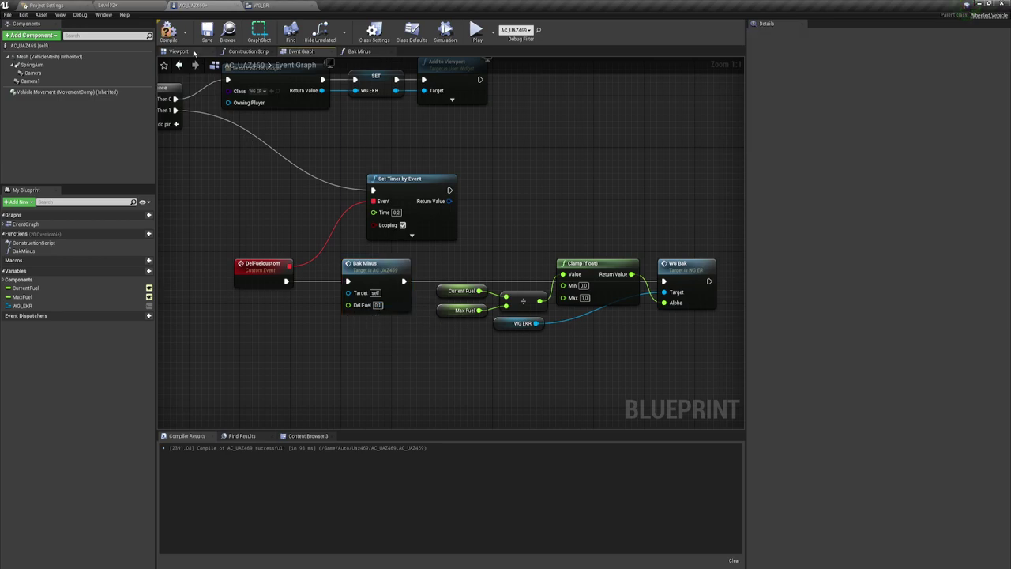
left_click(170, 36)
left_click(477, 31)
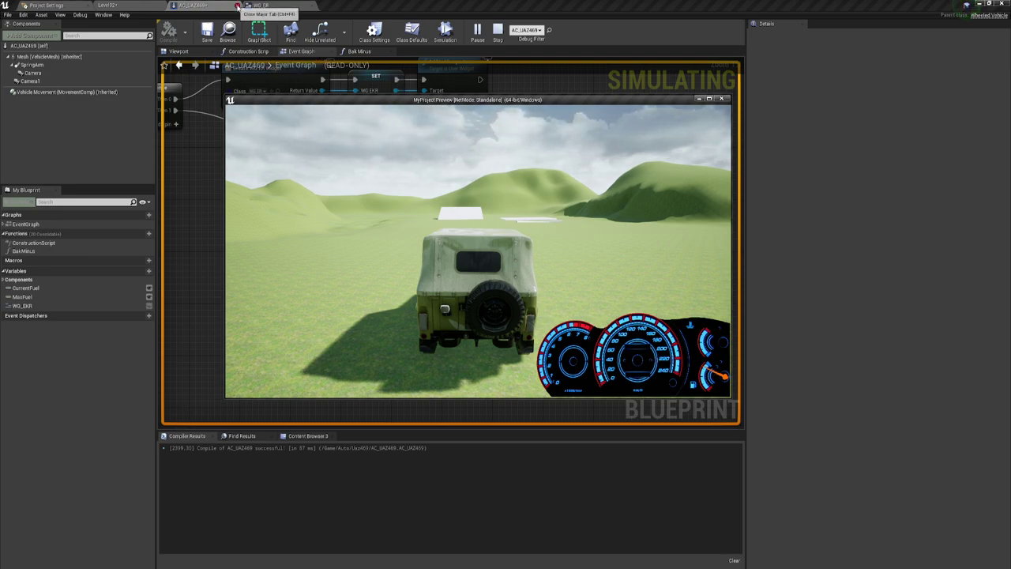
left_click(497, 31)
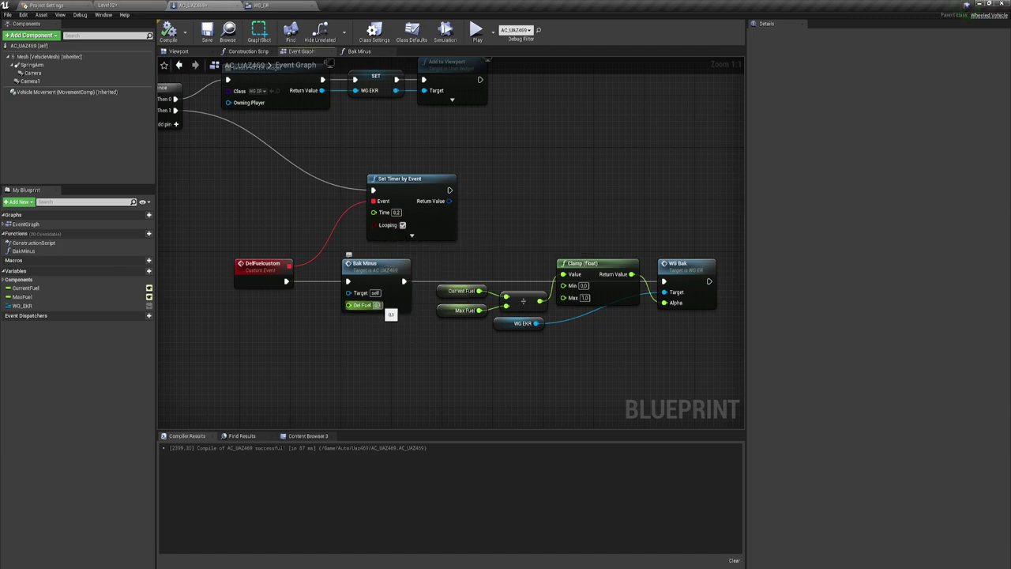
Set the Set Timer by Event Time to 0.01, compile, and play-test the gauge
left_click(402, 225)
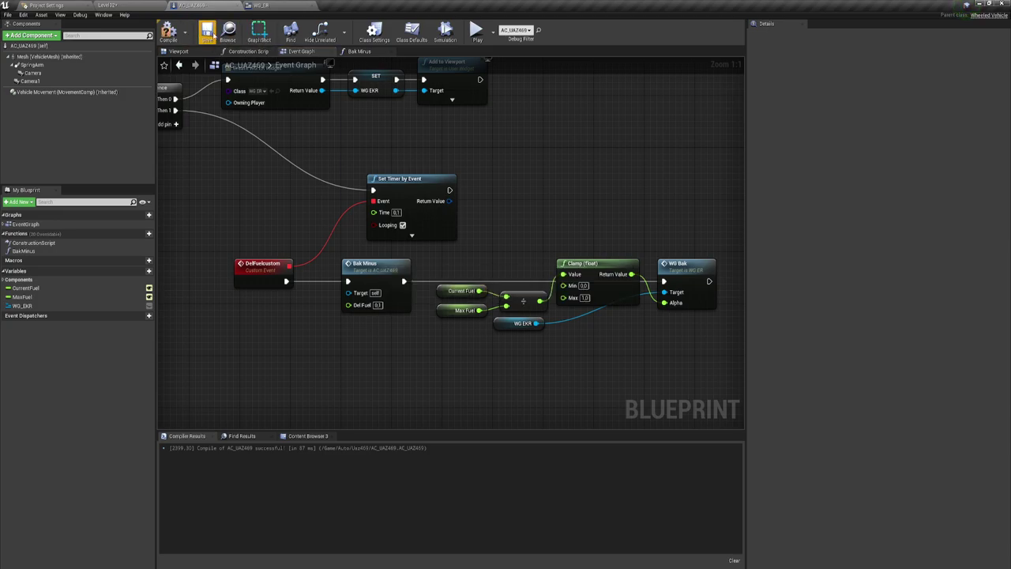
left_click(168, 30)
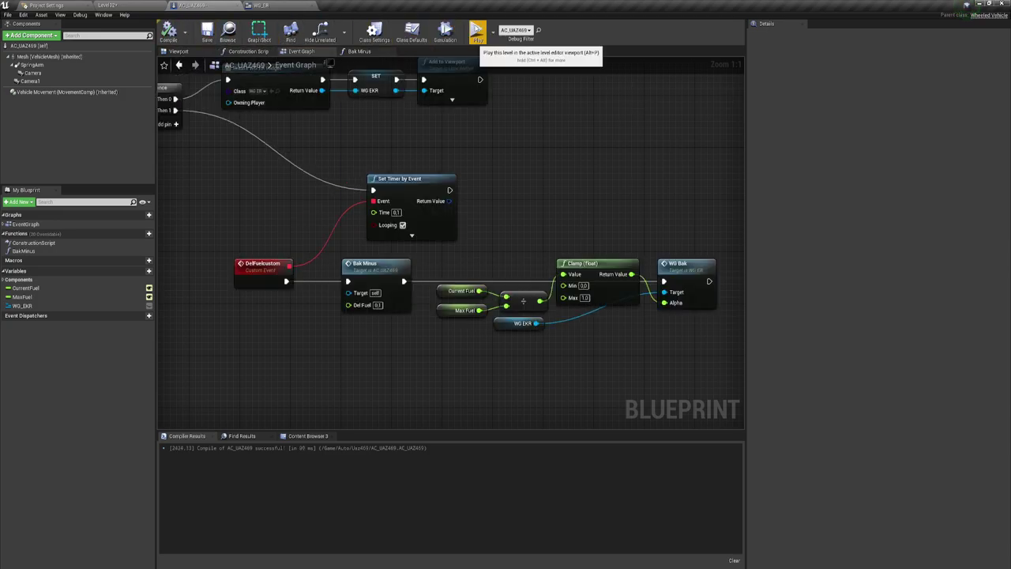
left_click(476, 31)
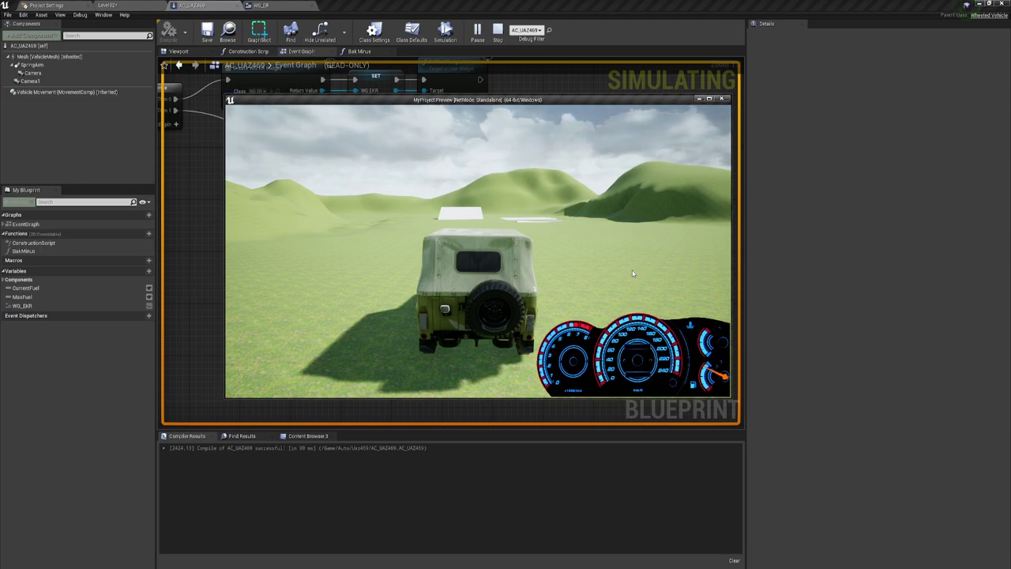
key("Escape")
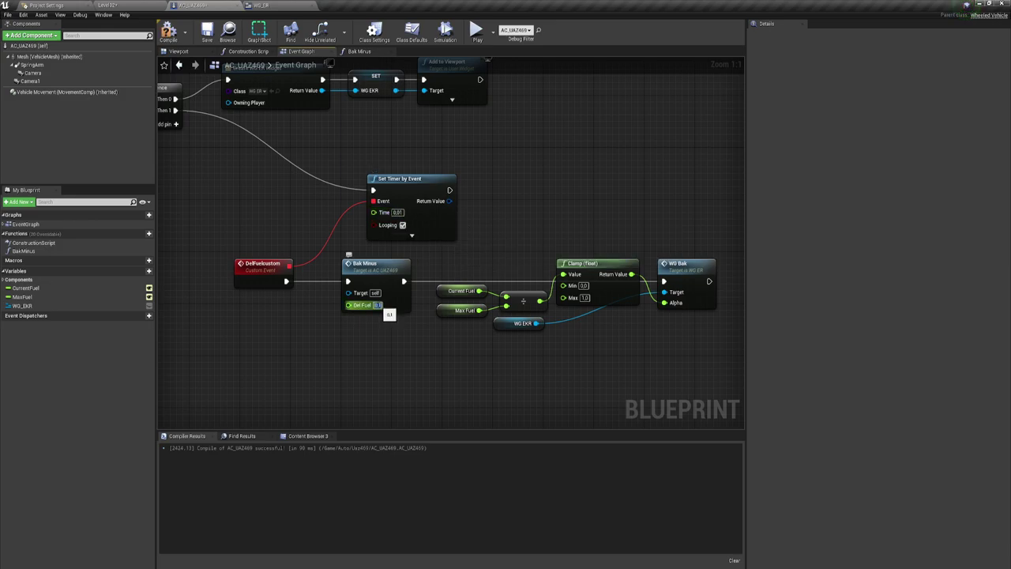
Change Del Fuel to 0.5, recompile, and run two more play tests of the needle
type("0.5")
key("Return")
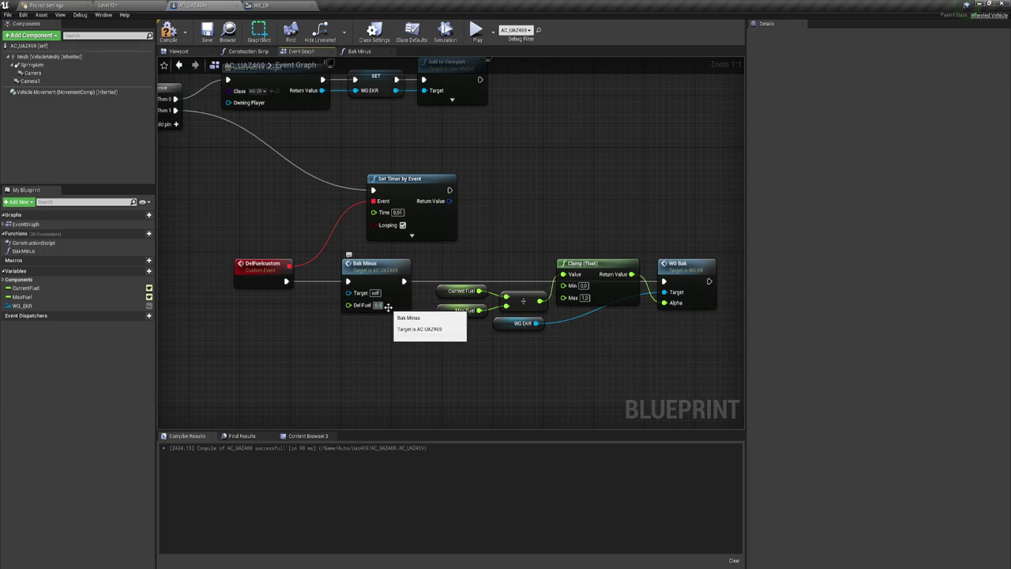
left_click(168, 32)
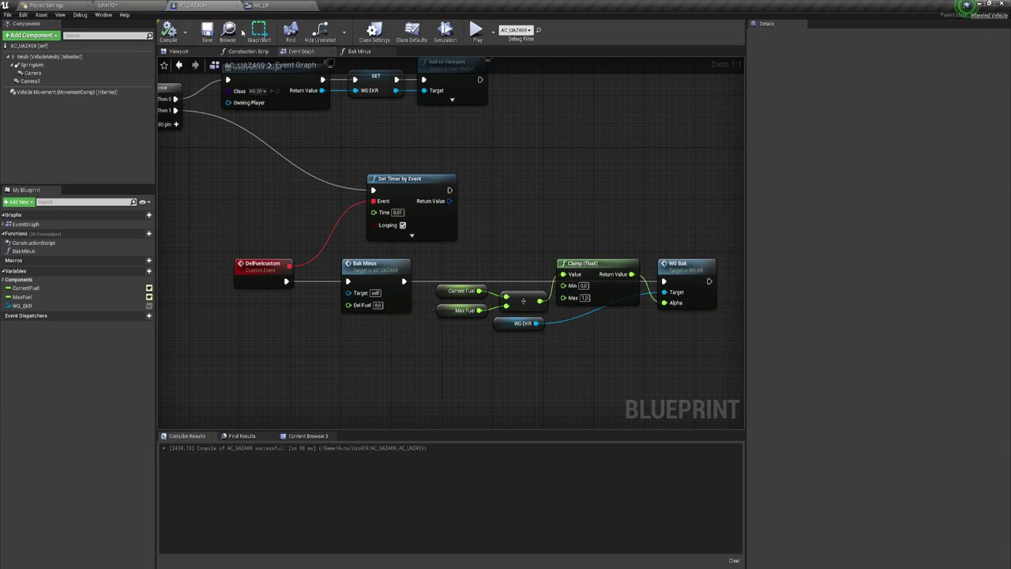
left_click(476, 32)
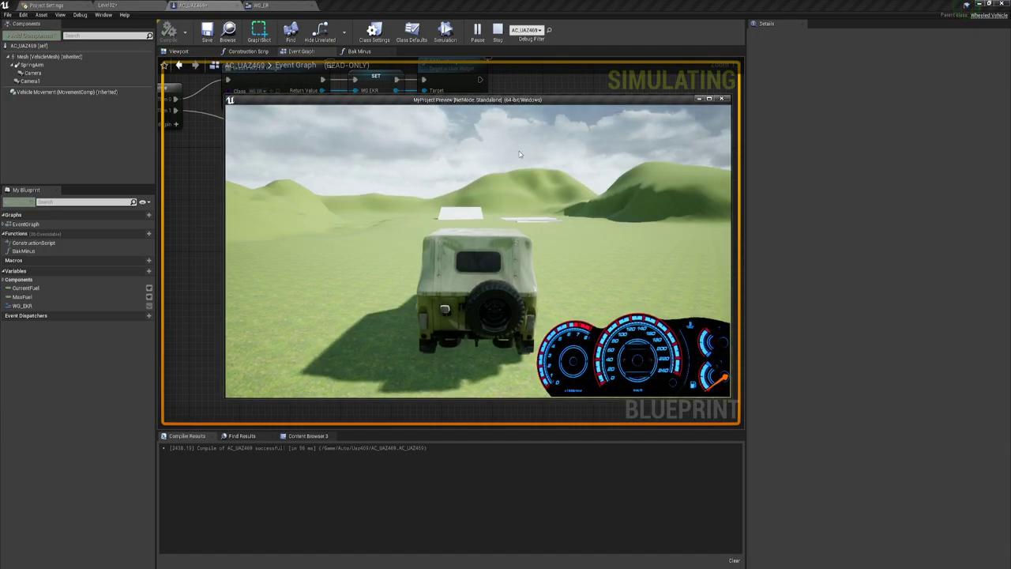
key("Escape")
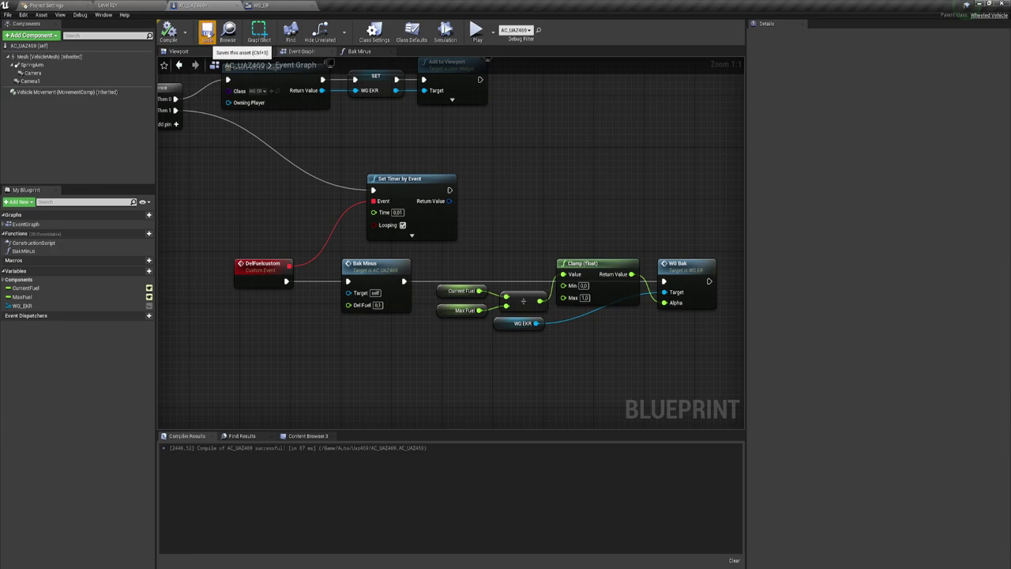
left_click(476, 31)
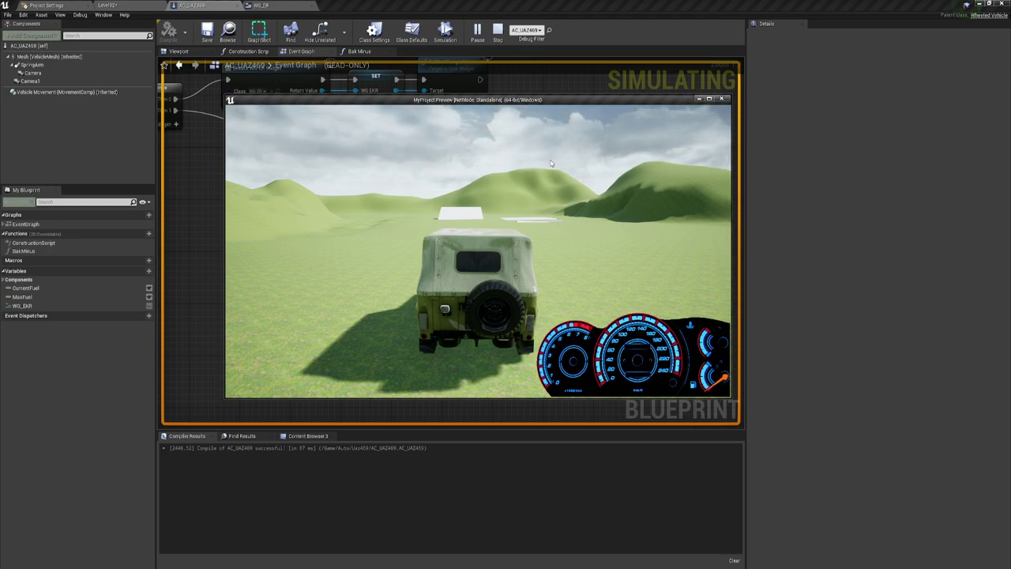
key("Escape")
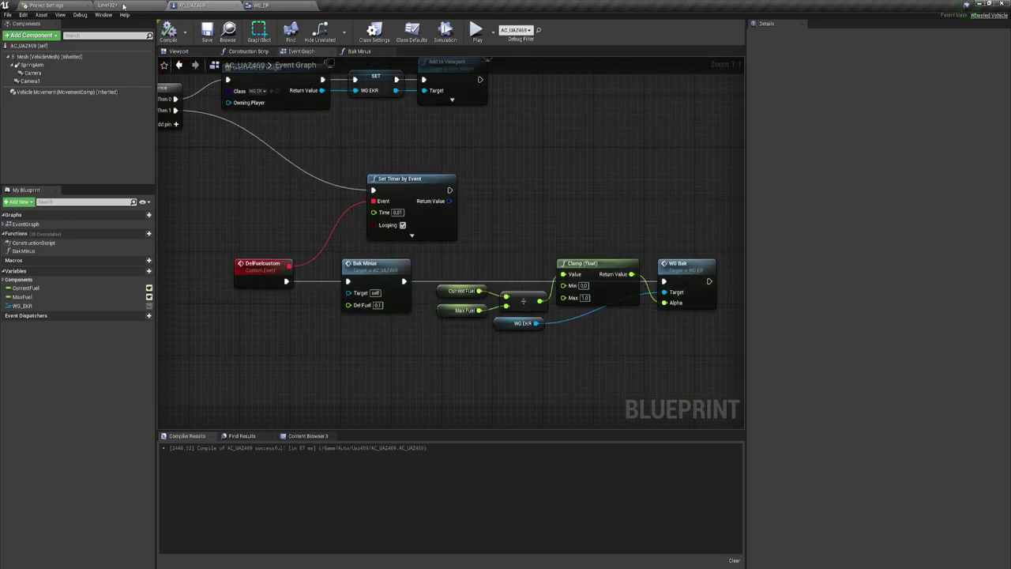
Switch back to the Level02 editor to see the UAZ's Current Fuel and Max Fuel details
left_click(123, 5)
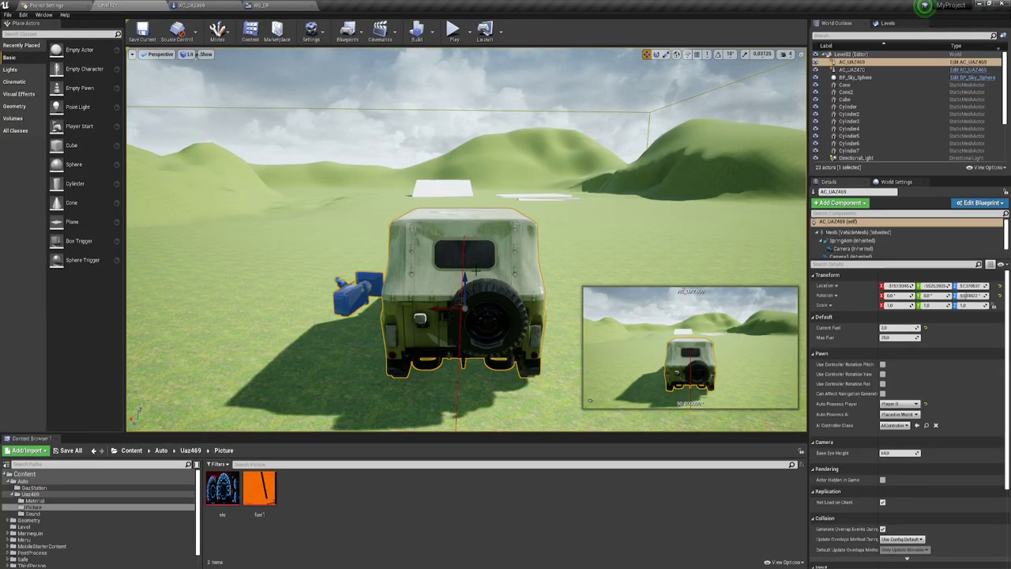